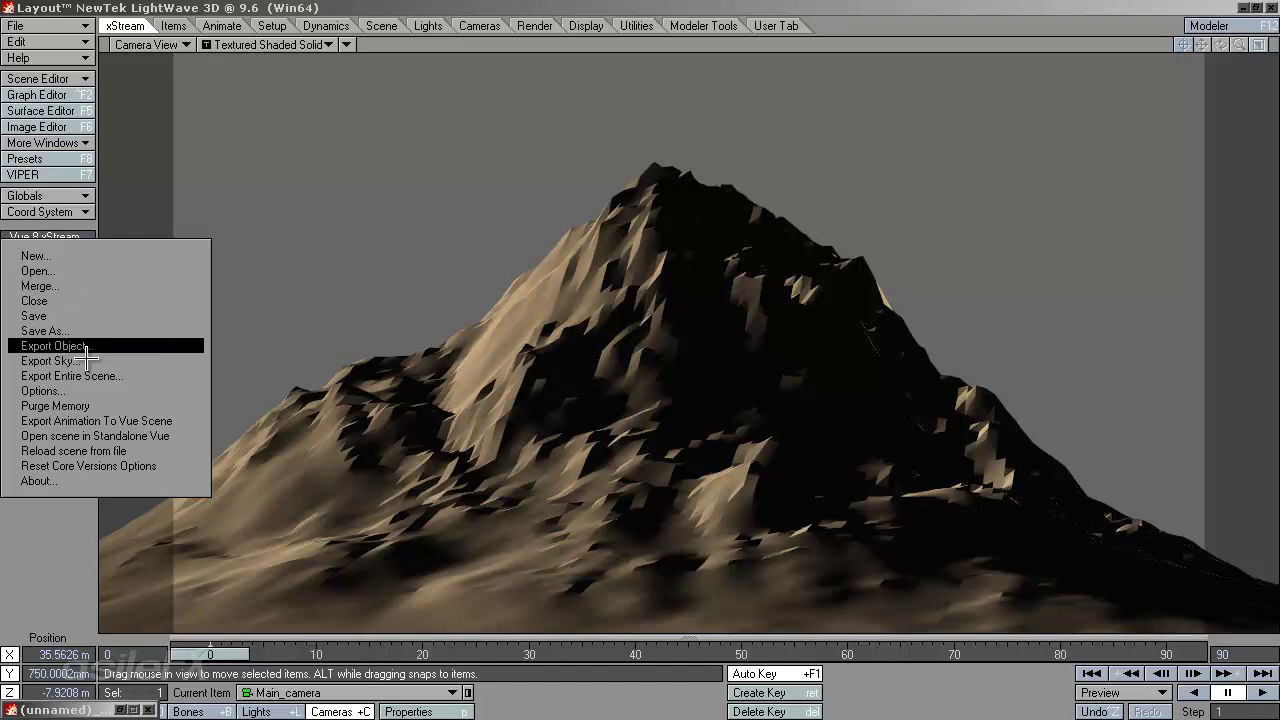
Bring up the rendered mountain image for review and close the image viewer
{"action": "left_click", "coordinate": [50, 548]}
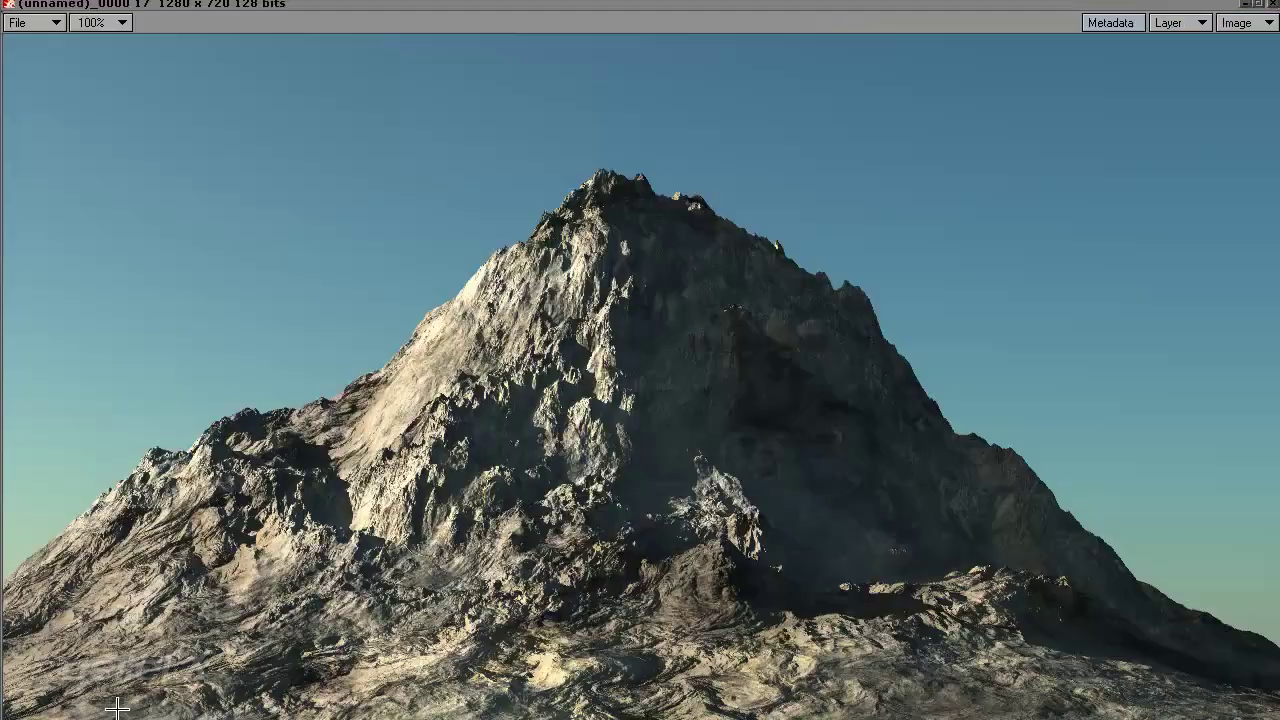
{"action": "left_click", "coordinate": [121, 709]}
{"action": "mouse_move", "coordinate": [886, 3]}
{"action": "left_mouse_down"}
{"action": "mouse_move", "coordinate": [900, 2]}
{"action": "mouse_move", "coordinate": [877, 8]}
{"action": "left_mouse_up"}
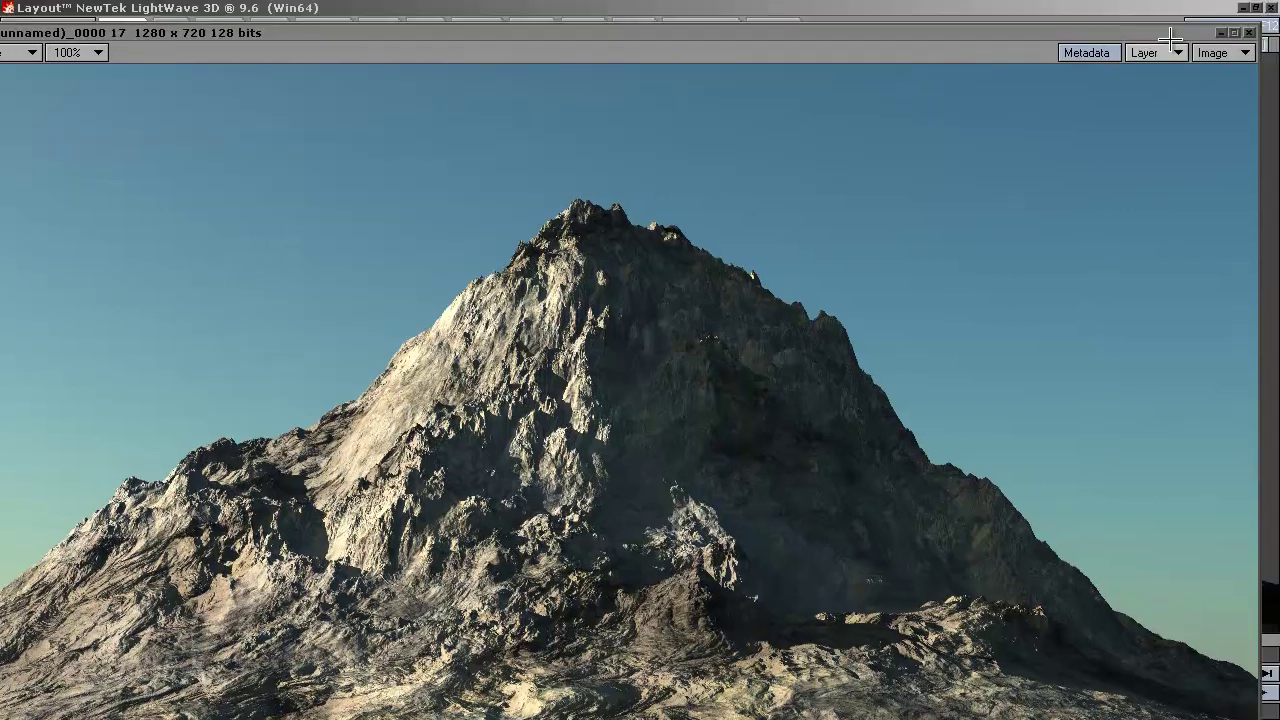
{"action": "left_click", "coordinate": [1249, 32]}
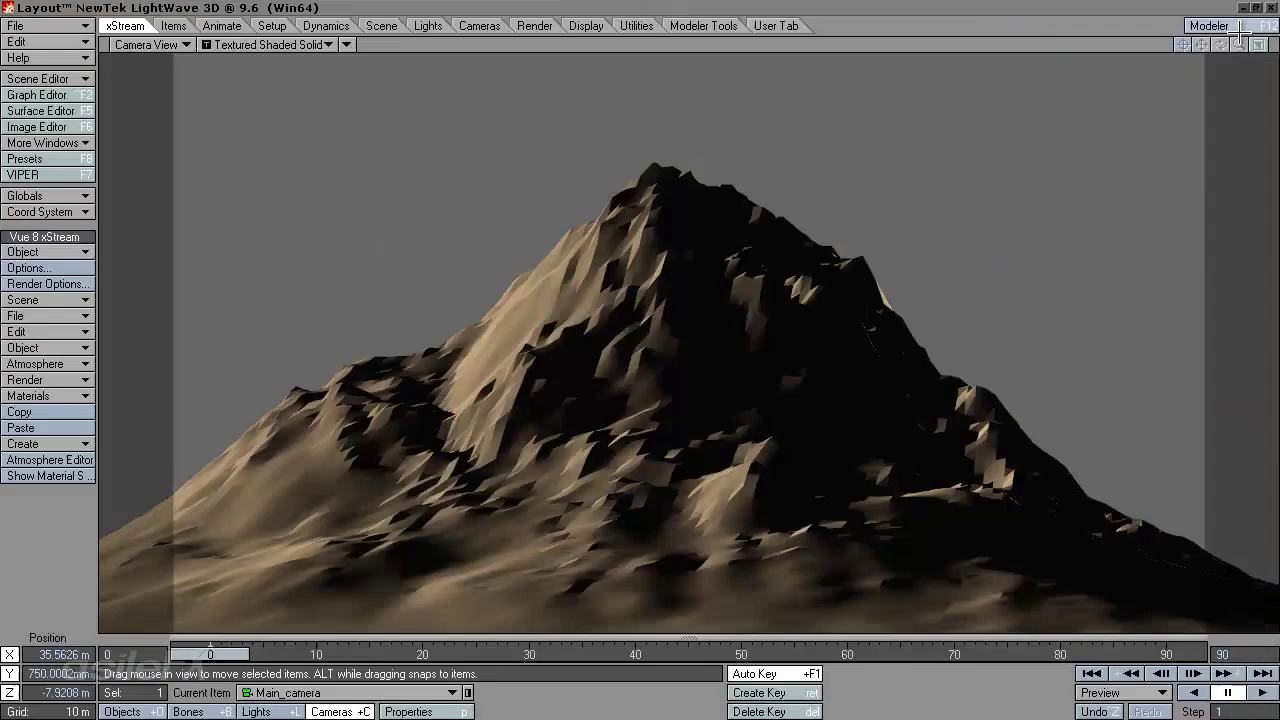
Inspect the mountain terrain from another angle in the Perspective view, ending in the Camera View
{"action": "left_click", "coordinate": [177, 42]}
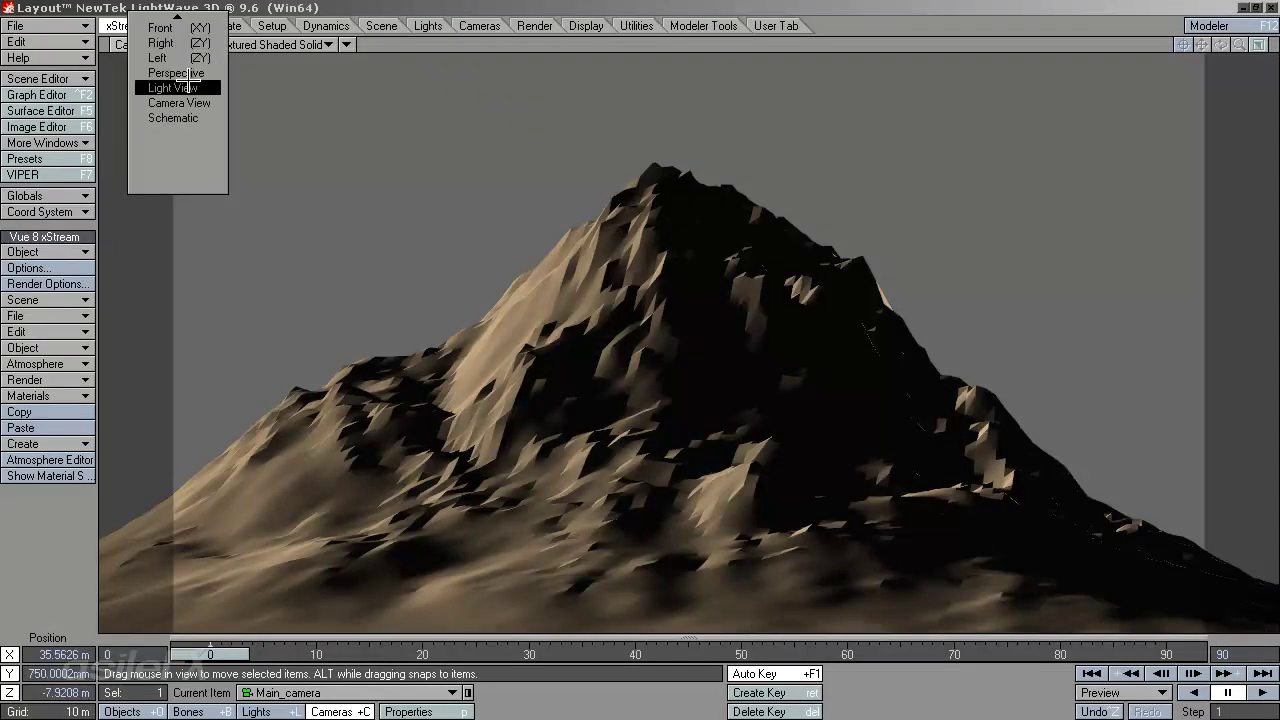
{"action": "left_click", "coordinate": [189, 72]}
{"action": "left_click_drag", "start_coordinate": [1220, 44], "coordinate": [653, 362]}
{"action": "left_click_drag", "start_coordinate": [1238, 44], "coordinate": [1084, 87]}
{"action": "left_click_drag", "start_coordinate": [1220, 44], "coordinate": [1220, 44]}
{"action": "left_click", "coordinate": [145, 44]}
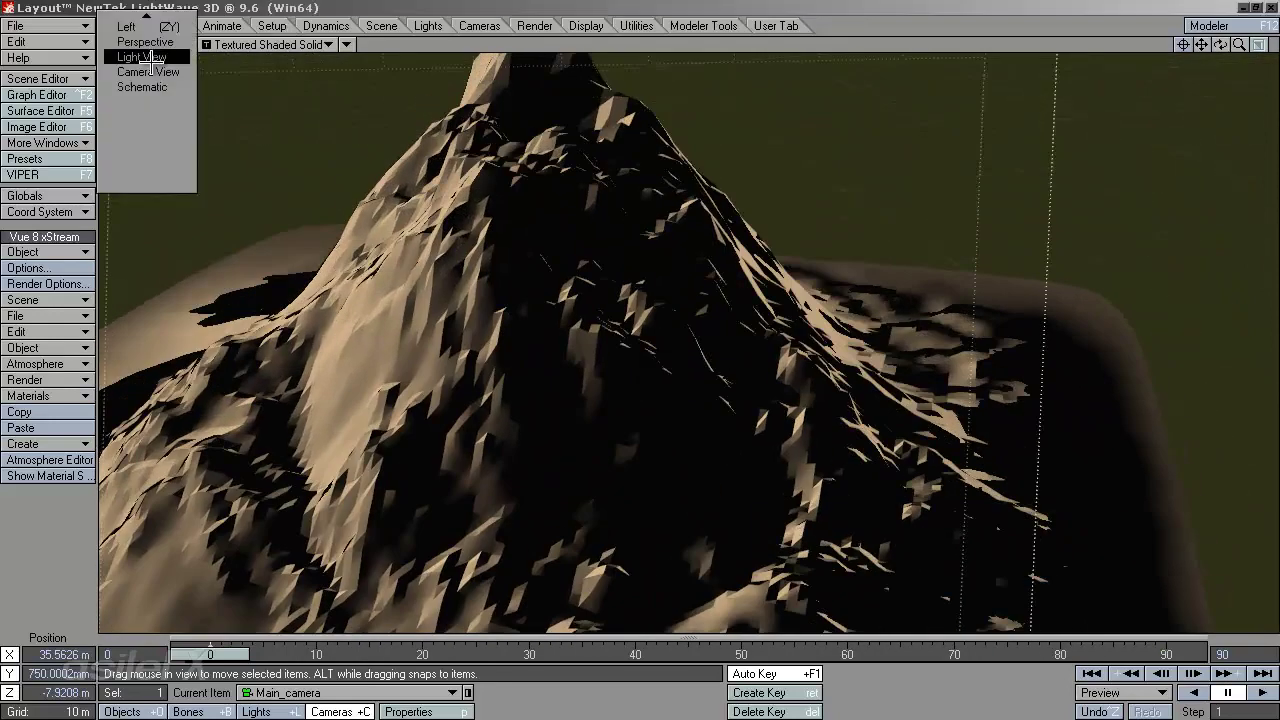
{"action": "left_click", "coordinate": [155, 72]}
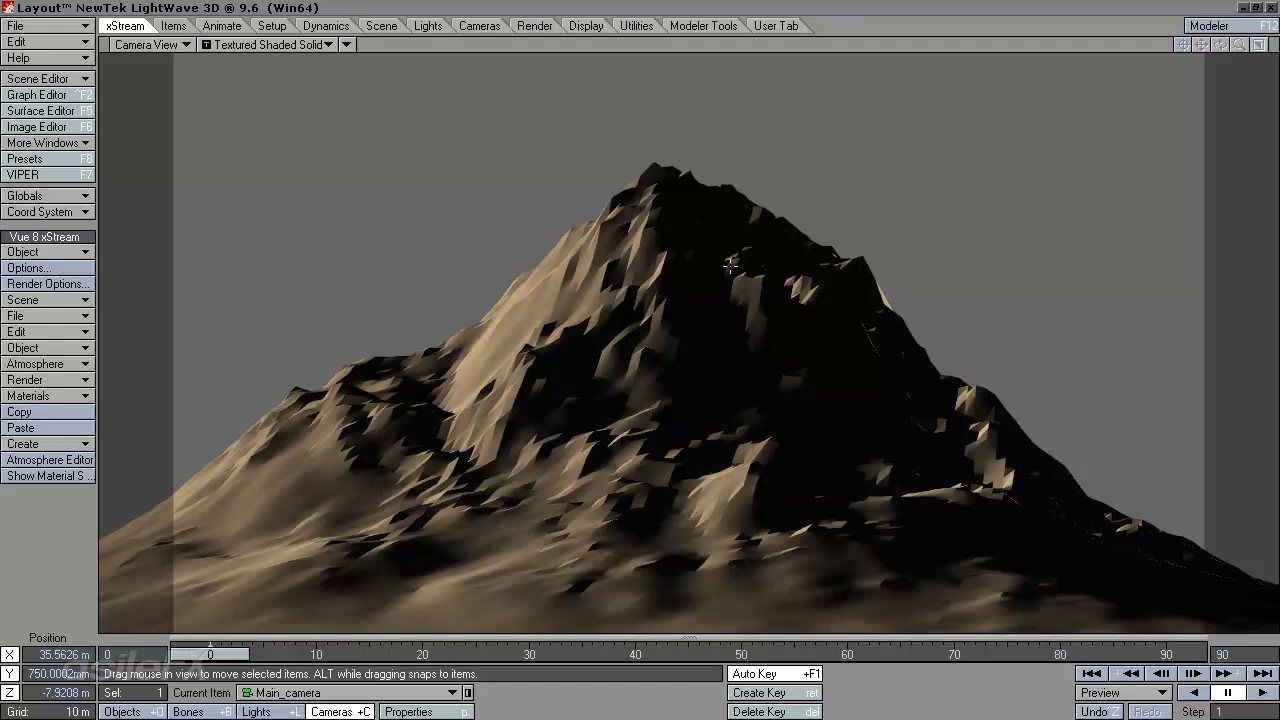
Select the Procedural_terrain4:Layer2 object for sizing and show its whole extent in the Perspective view
{"action": "key", "text": "shift+o"}
{"action": "key", "text": "shift+h"}
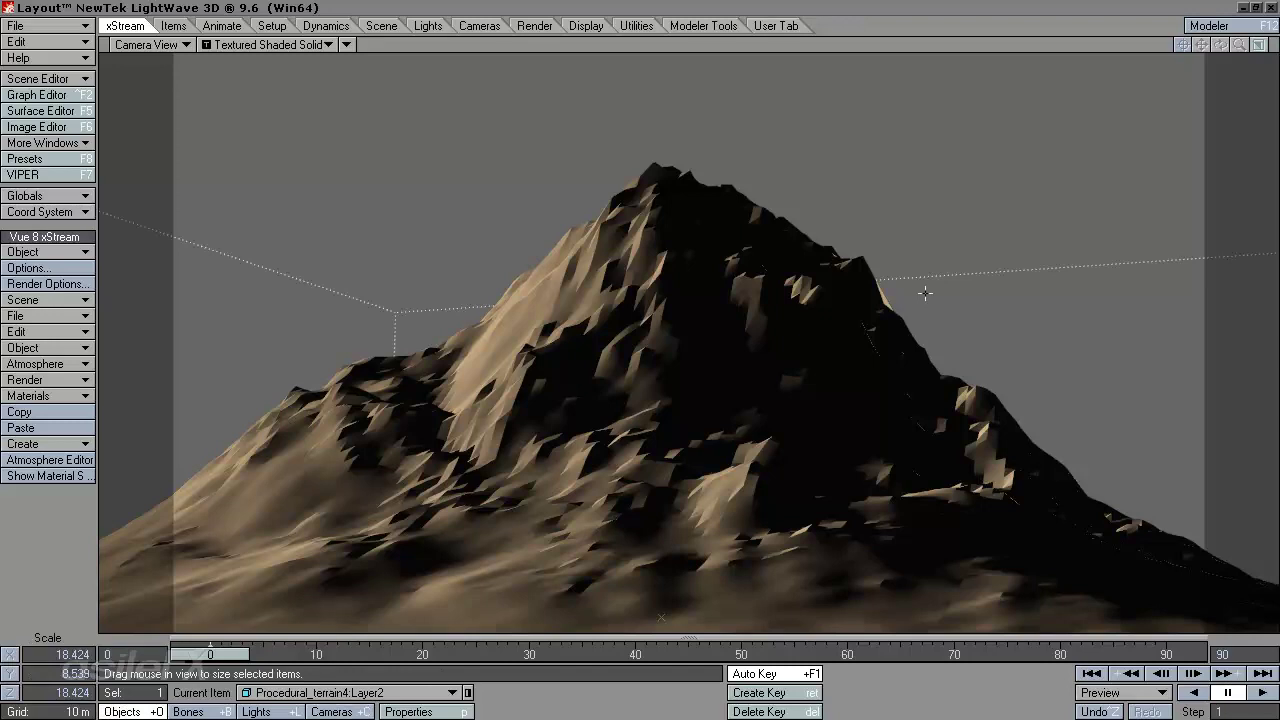
{"action": "left_click", "coordinate": [120, 44]}
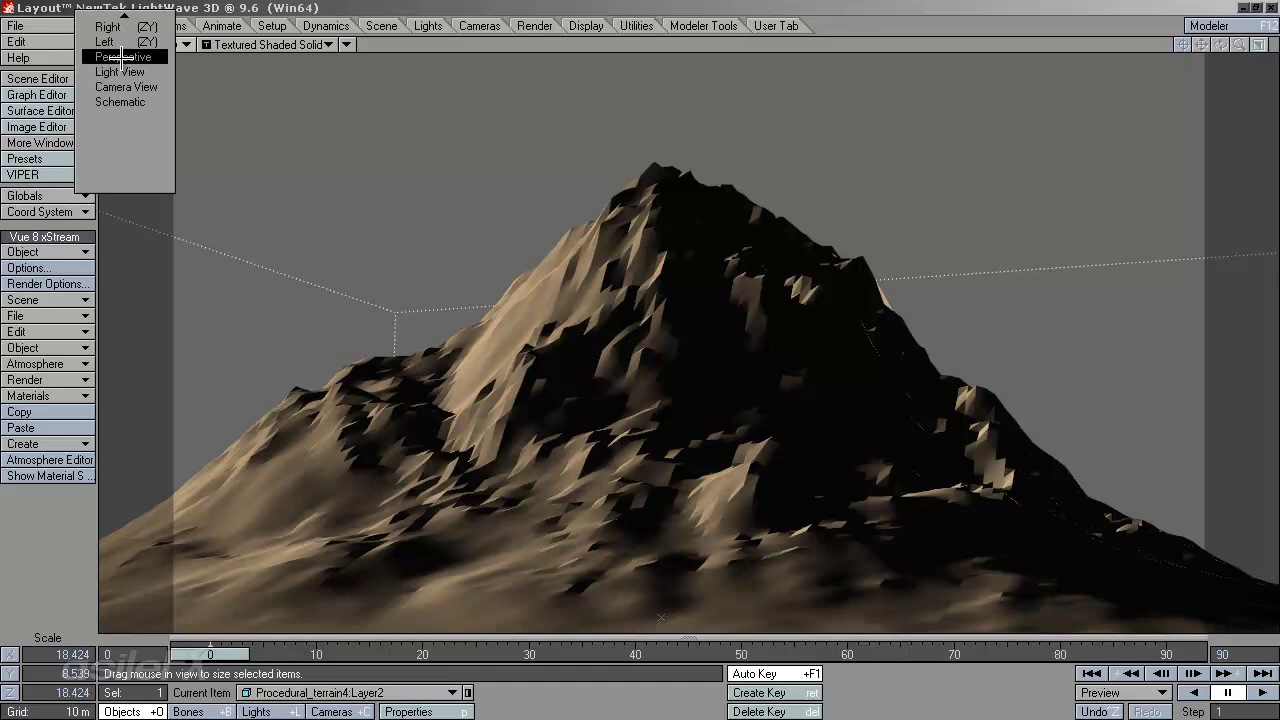
{"action": "left_click", "coordinate": [120, 57]}
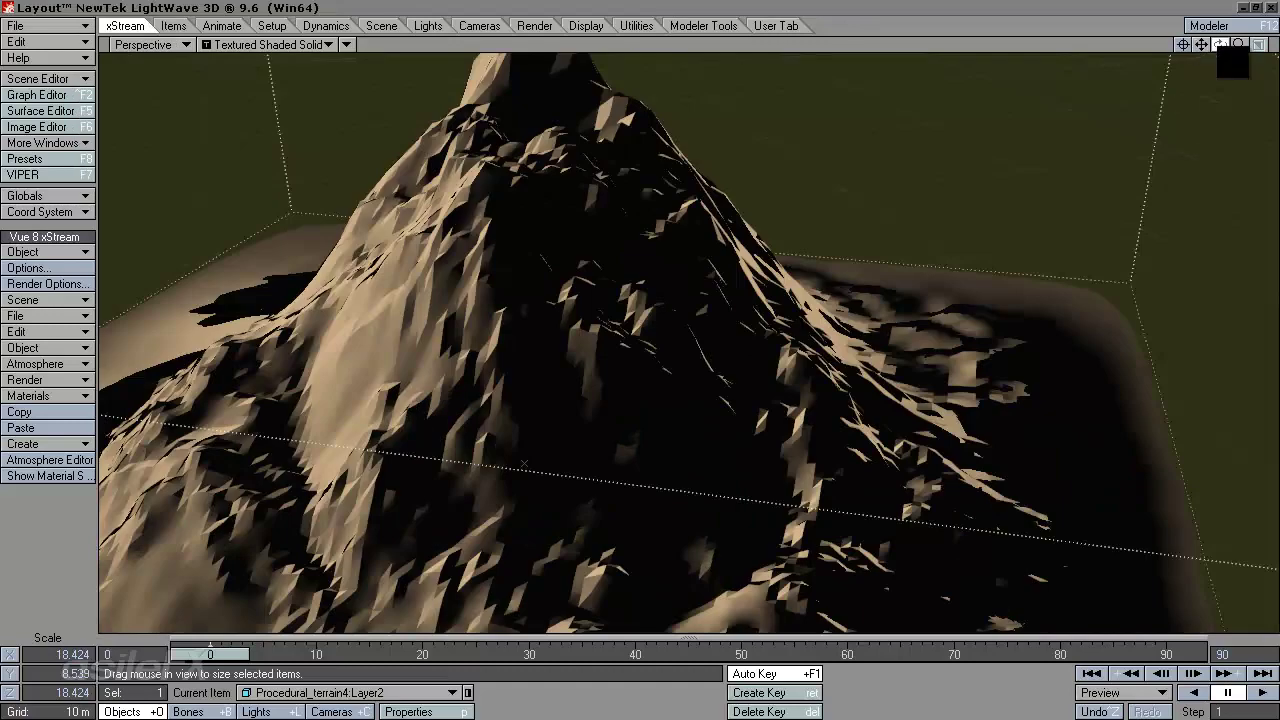
{"action": "left_click_drag", "start_coordinate": [1220, 44], "coordinate": [1100, 131]}
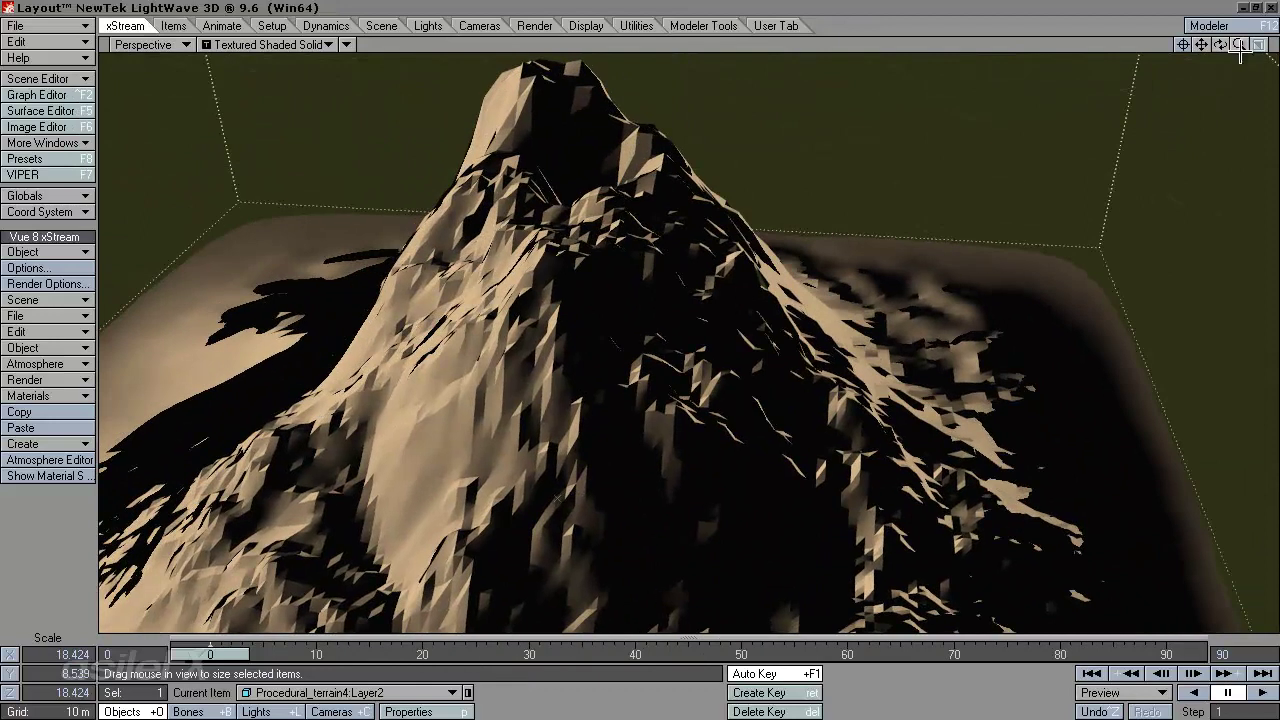
{"action": "left_click_drag", "start_coordinate": [1239, 44], "coordinate": [1131, 134]}
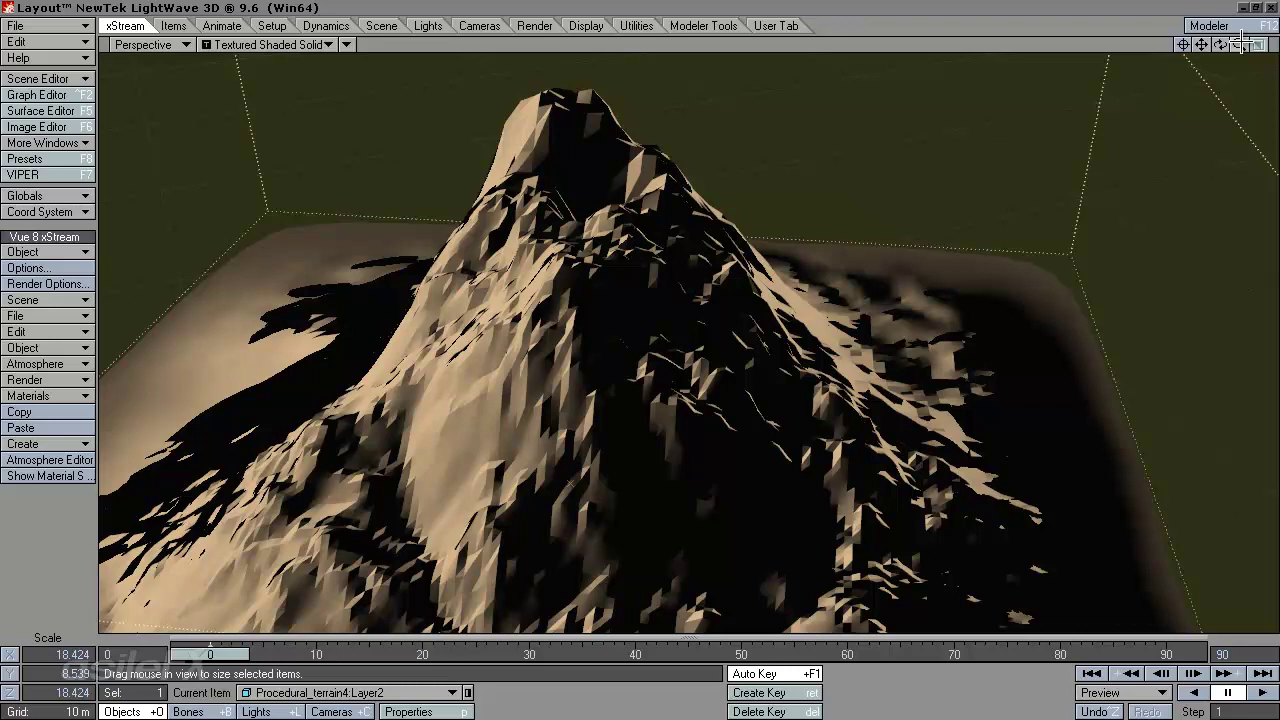
{"action": "left_click_drag", "start_coordinate": [1239, 44], "coordinate": [1215, 78]}
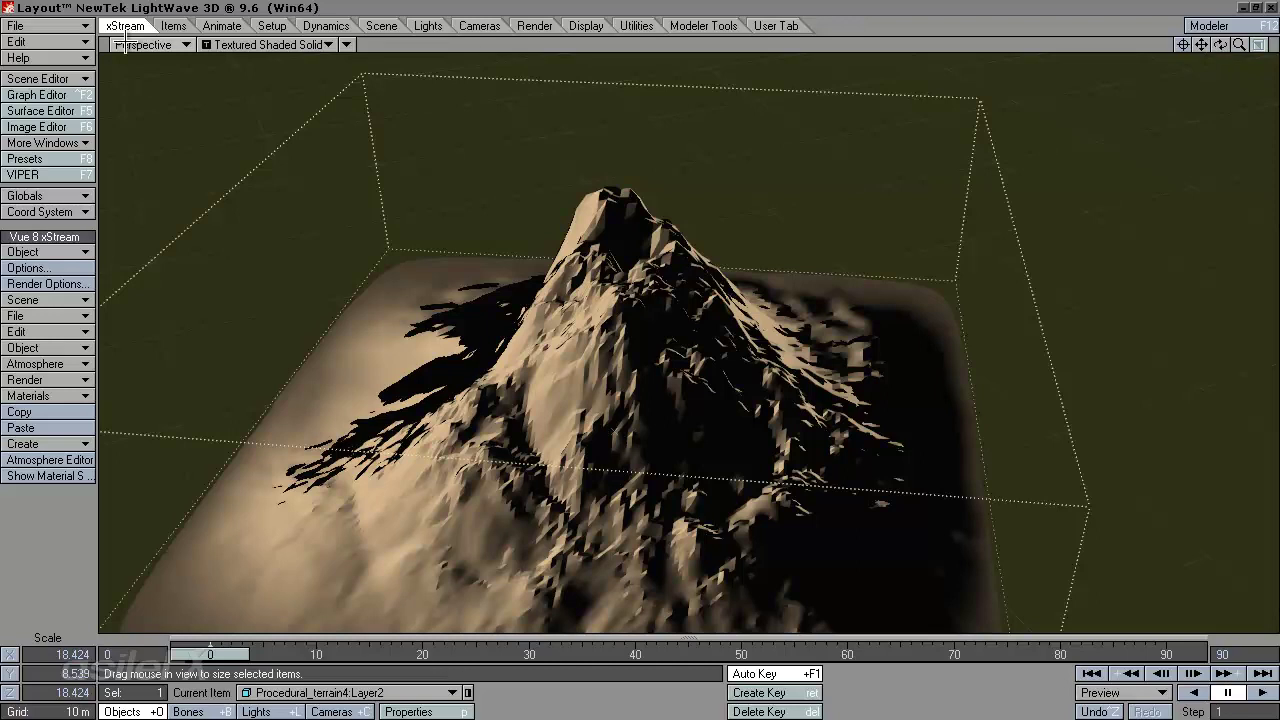
Set the viewport shading to Textured Shaded Solid Wireframe and examine the terrain's mesh density from several sides
{"action": "left_click", "coordinate": [272, 44]}
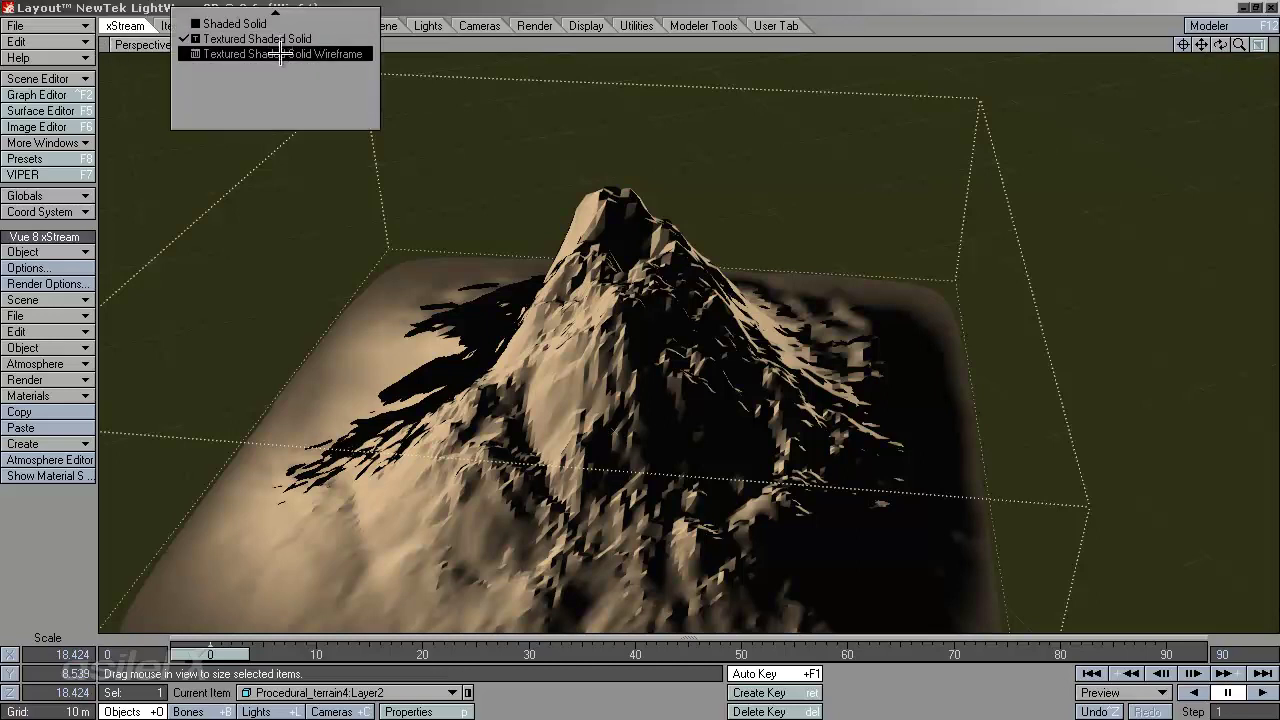
{"action": "left_click", "coordinate": [279, 54]}
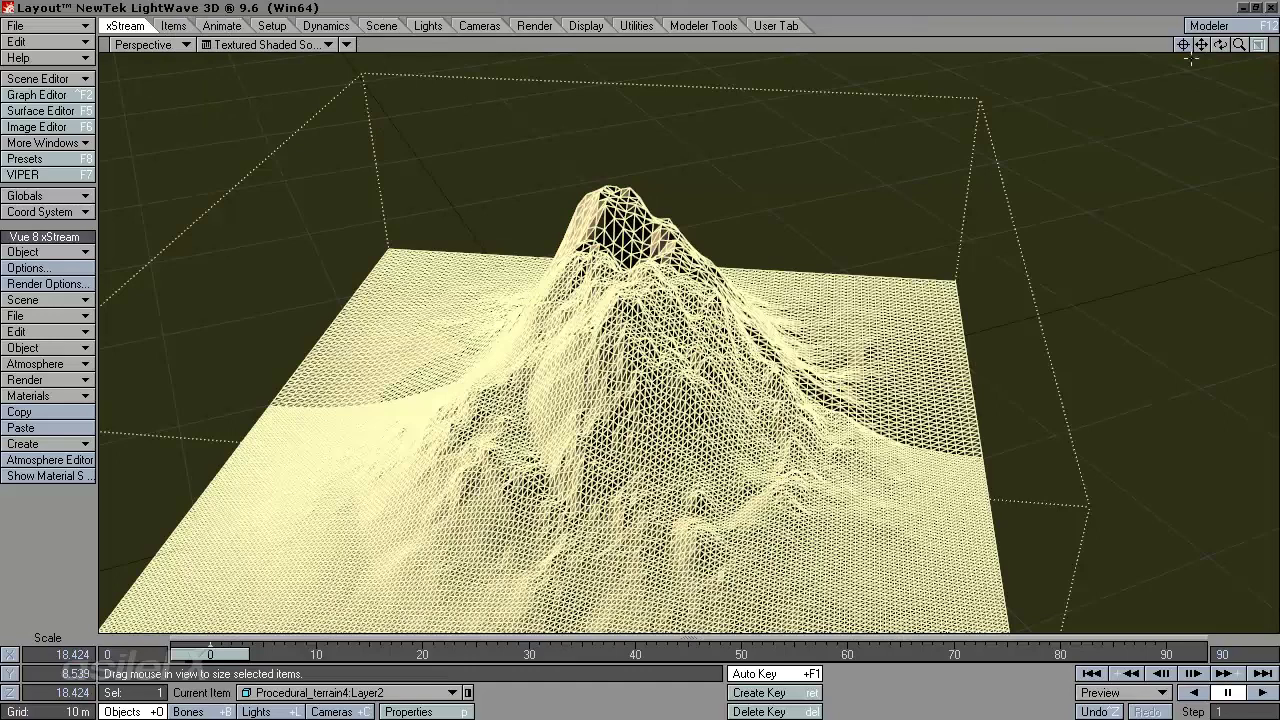
{"action": "left_click_drag", "start_coordinate": [1220, 44], "coordinate": [1140, 48]}
{"action": "mouse_move", "coordinate": [668, 366]}
{"action": "left_mouse_down"}
{"action": "mouse_move", "coordinate": [640, 366]}
{"action": "mouse_move", "coordinate": [655, 377]}
{"action": "mouse_move", "coordinate": [652, 366]}
{"action": "left_mouse_up"}
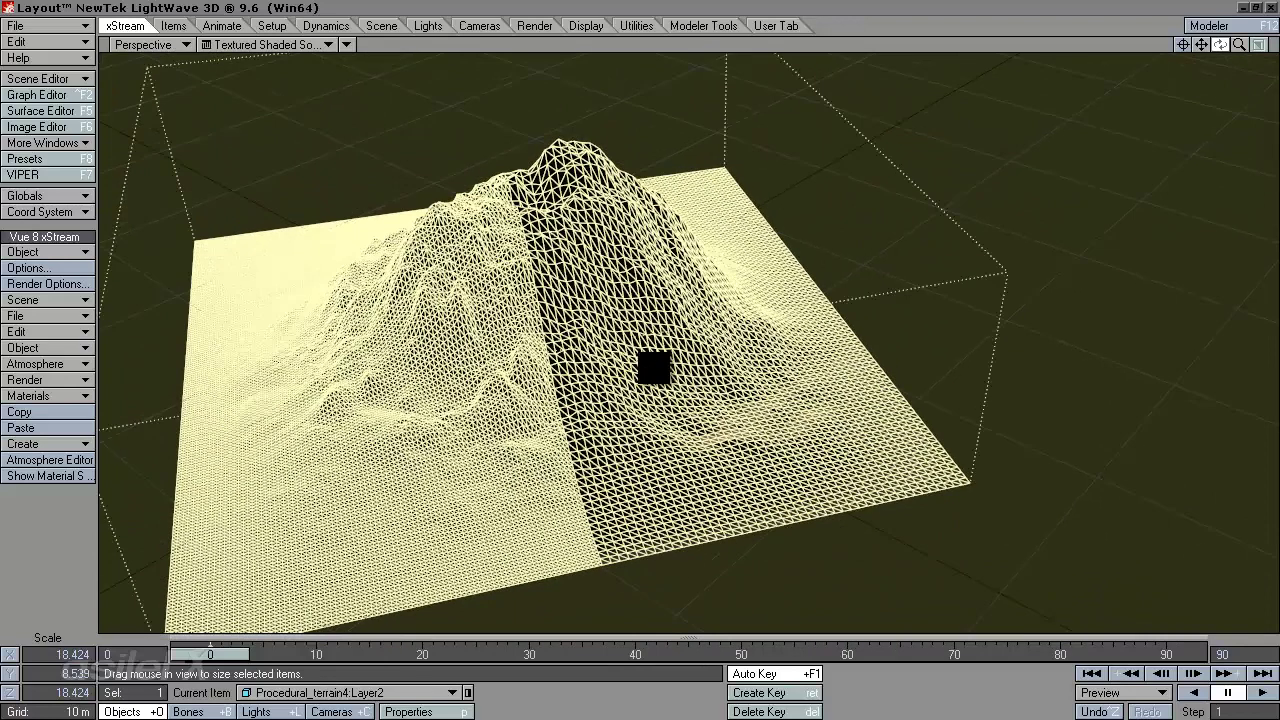
{"action": "left_click_drag", "start_coordinate": [1201, 44], "coordinate": [652, 368]}
{"action": "left_click_drag", "start_coordinate": [1220, 44], "coordinate": [654, 366]}
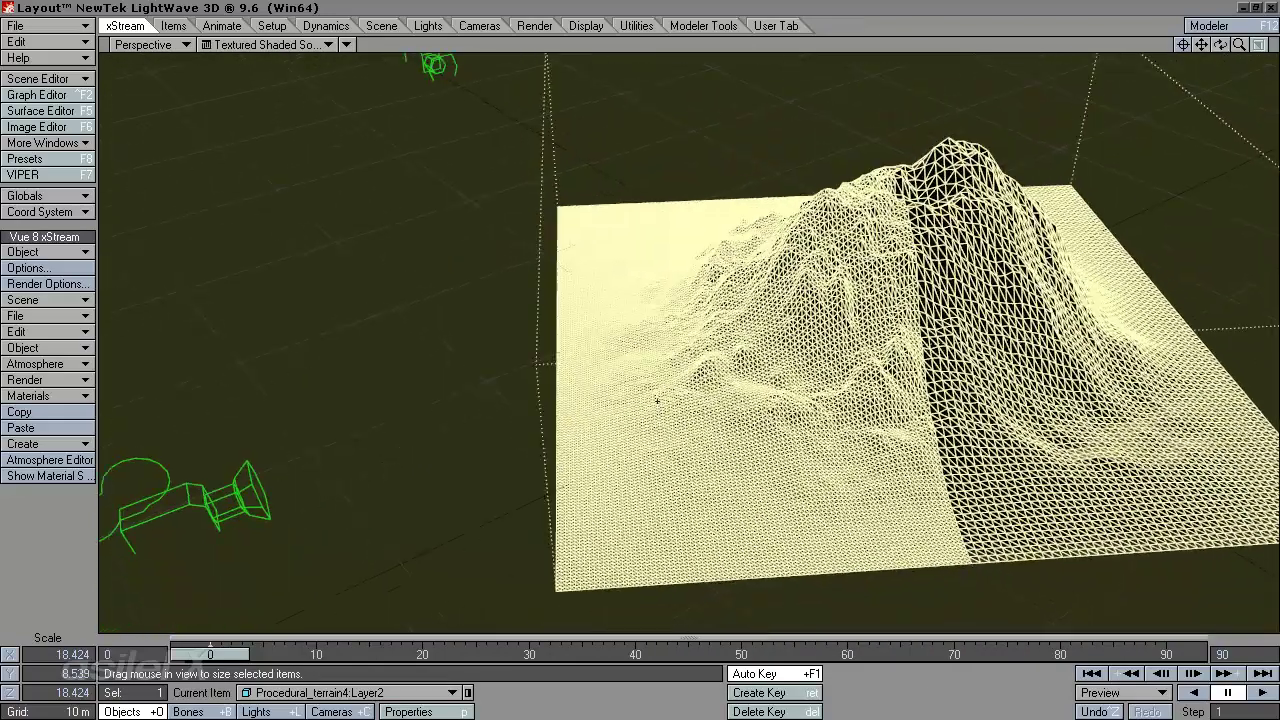
Move Main_camera over the terrain to about X -2.26 m, Z 514 mm, and refresh the terrain's mesh for that position
{"action": "left_click", "coordinate": [204, 503]}
{"action": "mouse_move", "coordinate": [654, 366]}
{"action": "left_mouse_down"}
{"action": "mouse_move", "coordinate": [541, 308]}
{"action": "mouse_move", "coordinate": [657, 366]}
{"action": "mouse_move", "coordinate": [665, 397]}
{"action": "mouse_move", "coordinate": [656, 368]}
{"action": "left_mouse_up"}
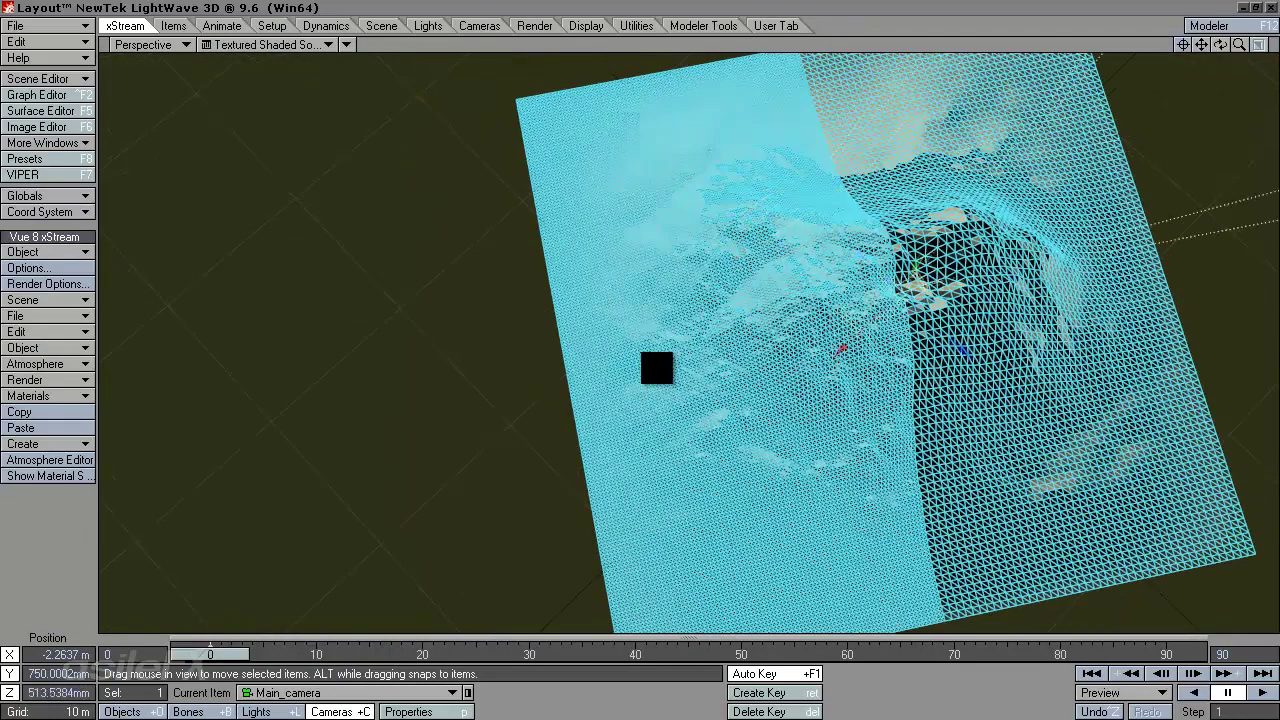
{"action": "left_click", "coordinate": [805, 408]}
{"action": "key", "text": "shift+h"}
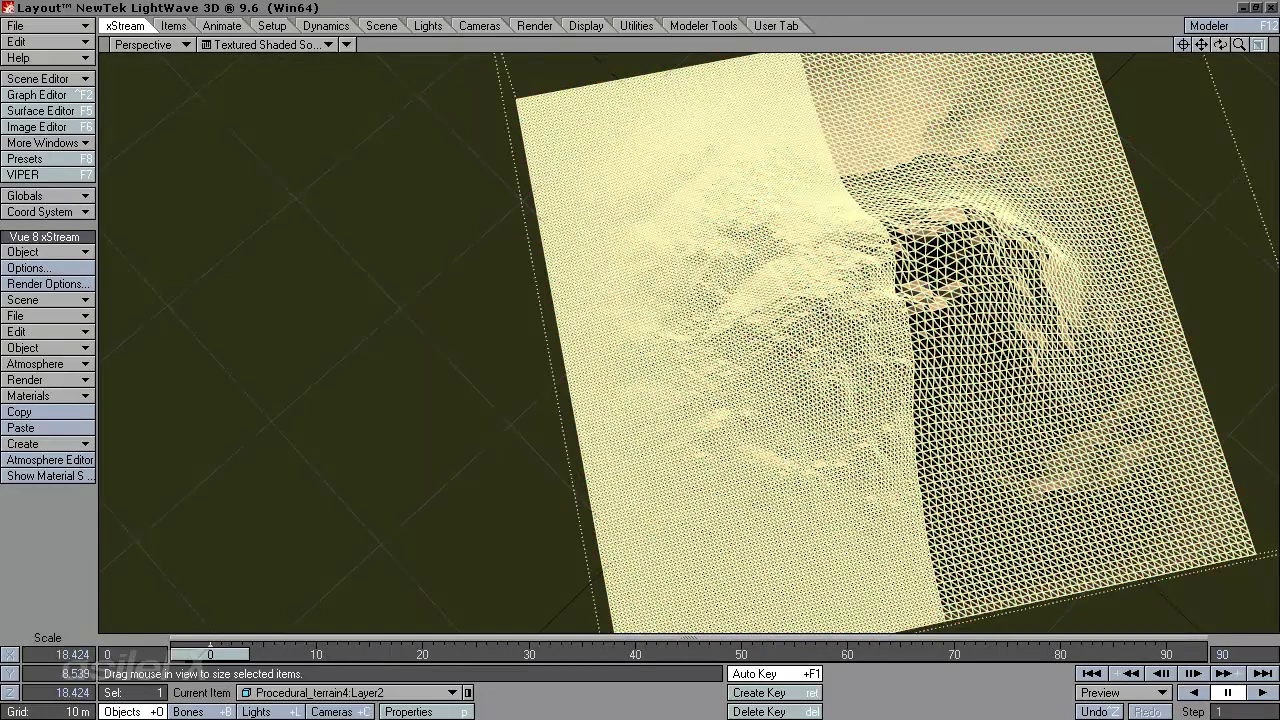
{"action": "left_click_drag", "start_coordinate": [791, 301], "coordinate": [927, 348], "text": "ctrl+shift"}
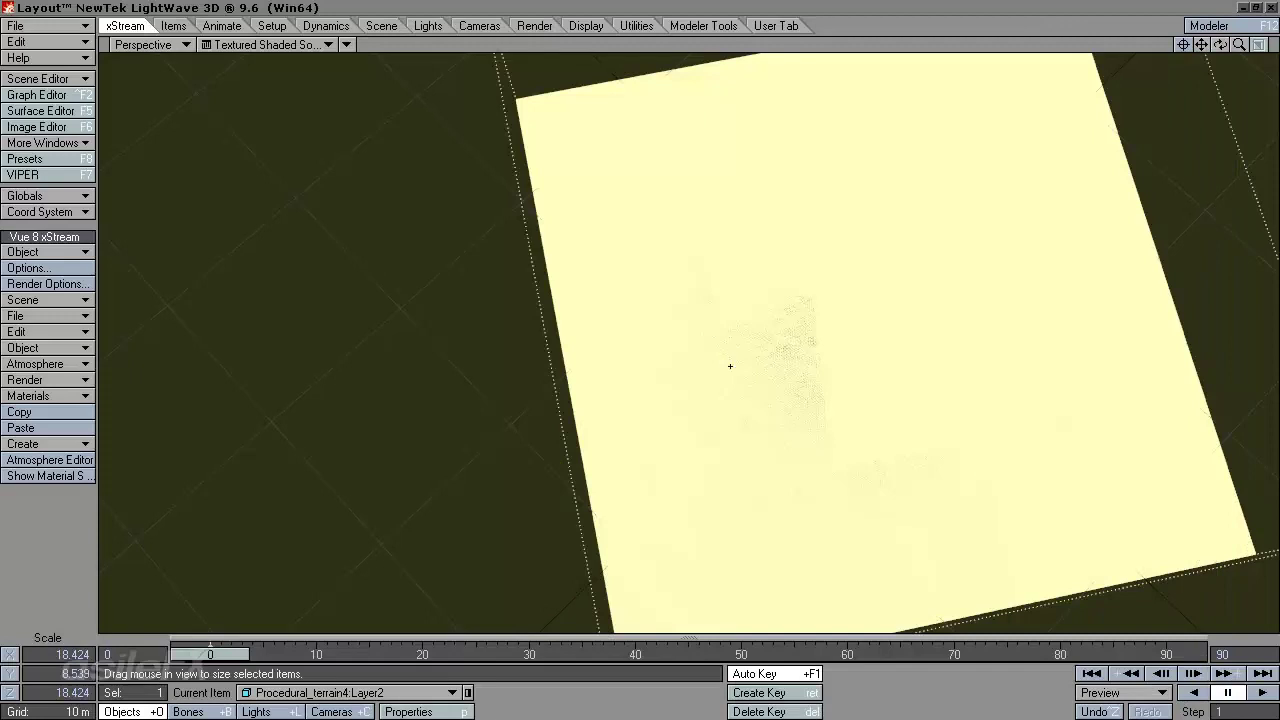
Move Main_camera back outside the terrain to about X 32.47 m, Z -8.26 m
{"action": "key", "text": "t"}
{"action": "left_click", "coordinate": [355, 711]}
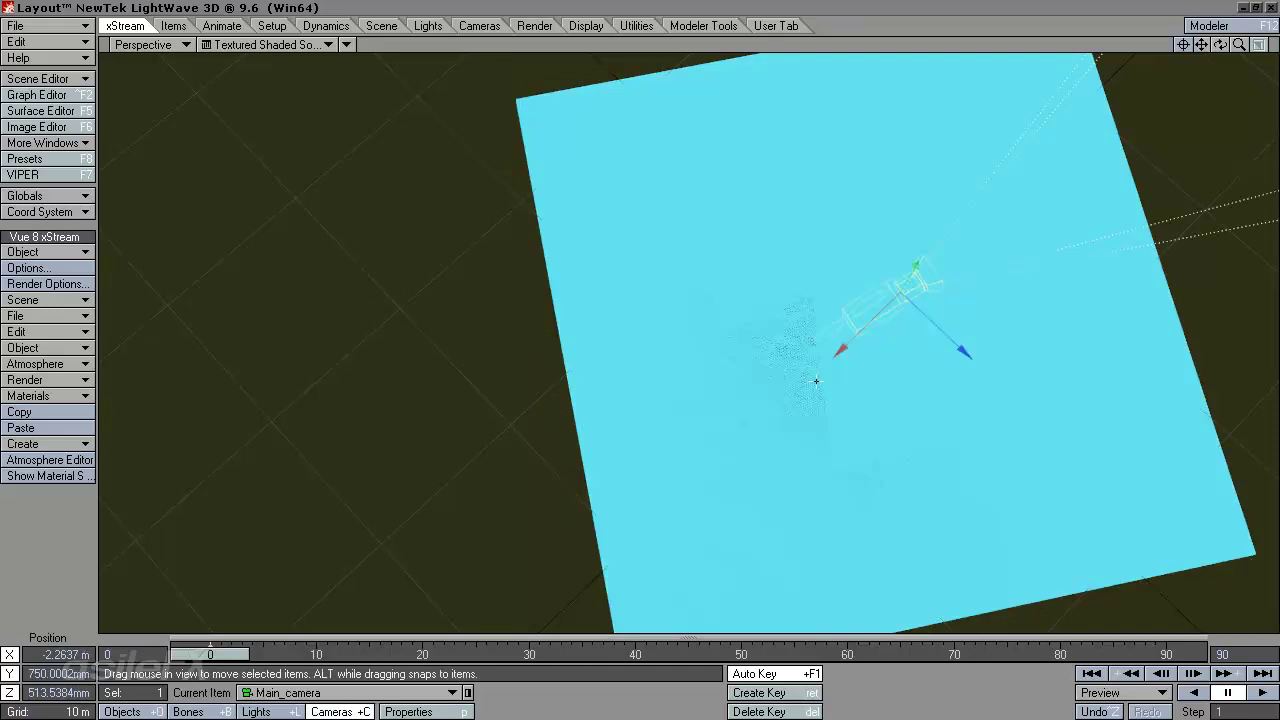
{"action": "left_click_drag", "start_coordinate": [866, 334], "coordinate": [646, 346]}
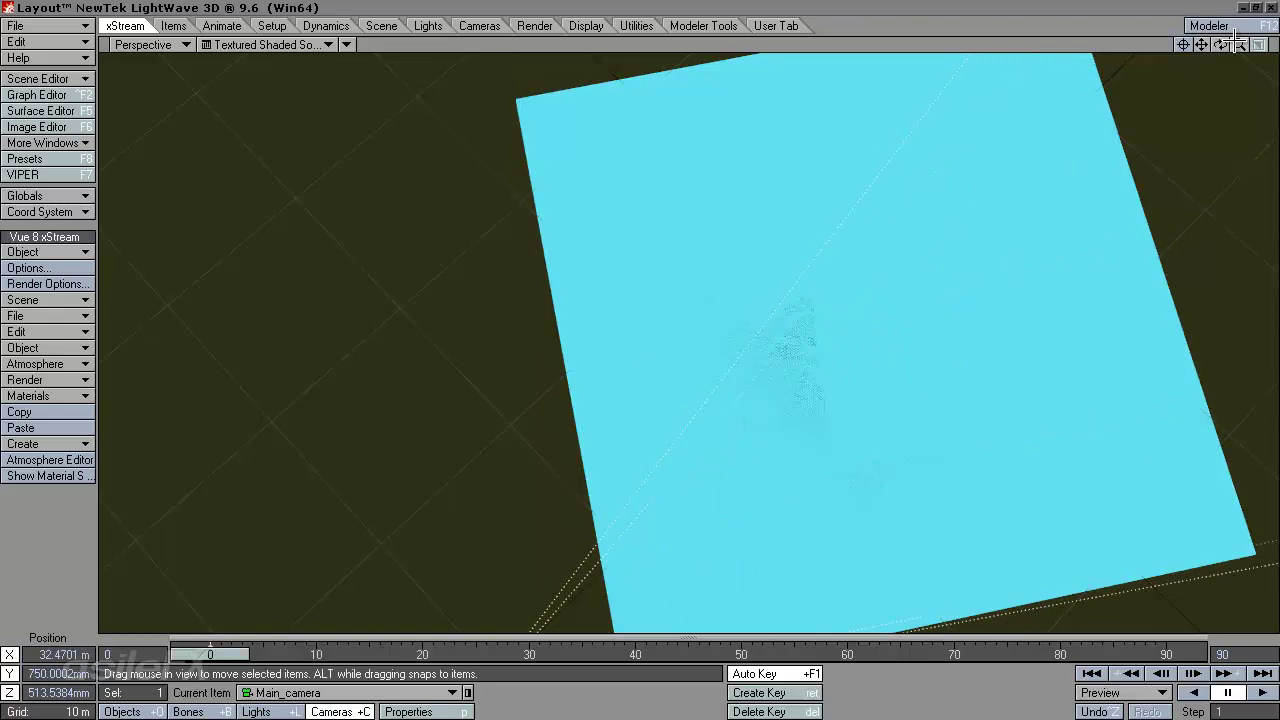
{"action": "left_click_drag", "start_coordinate": [1239, 44], "coordinate": [571, 366]}
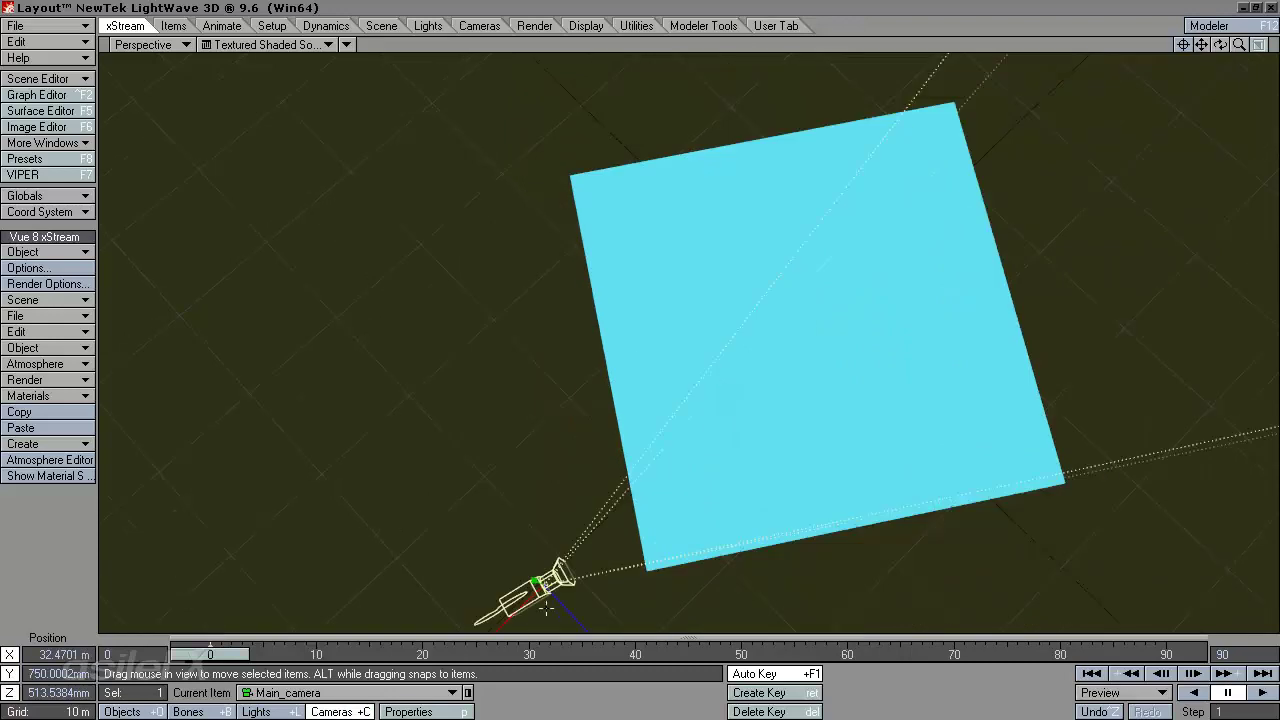
{"action": "left_click_drag", "start_coordinate": [565, 607], "coordinate": [490, 532]}
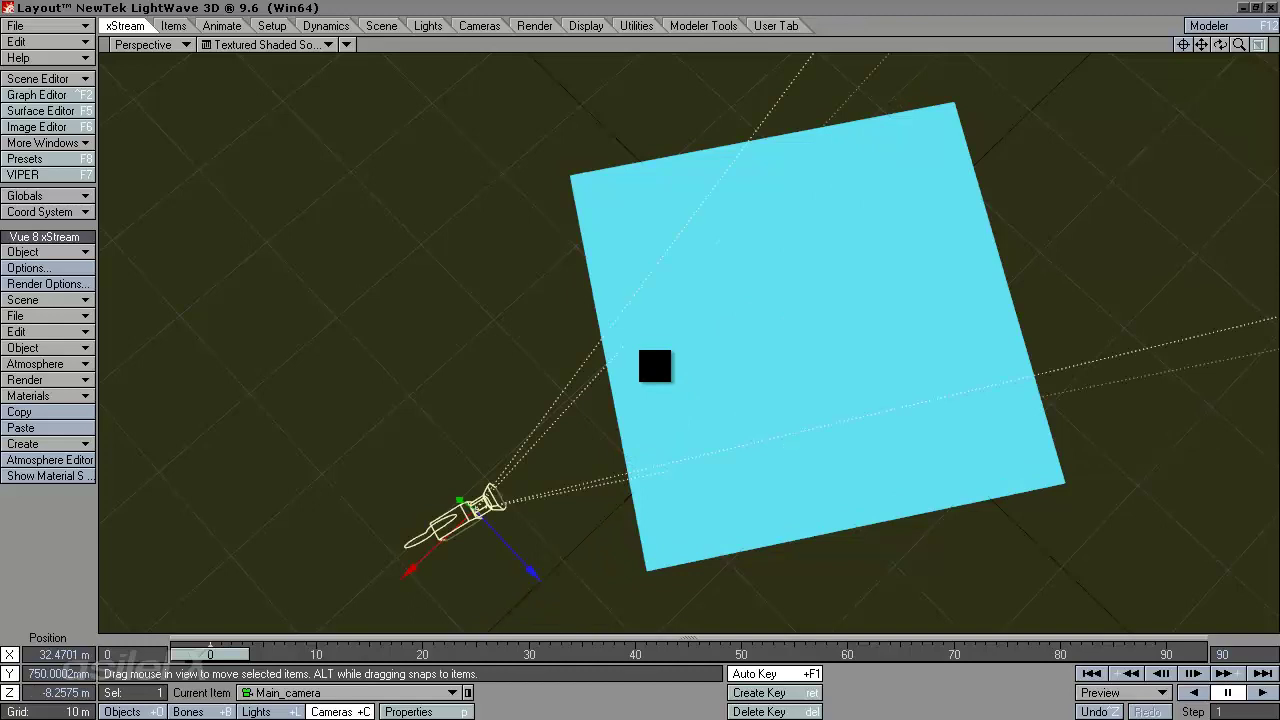
Inspect the densely subdivided terrain mesh from above and compare it with the Camera View
{"action": "left_click", "coordinate": [265, 44]}
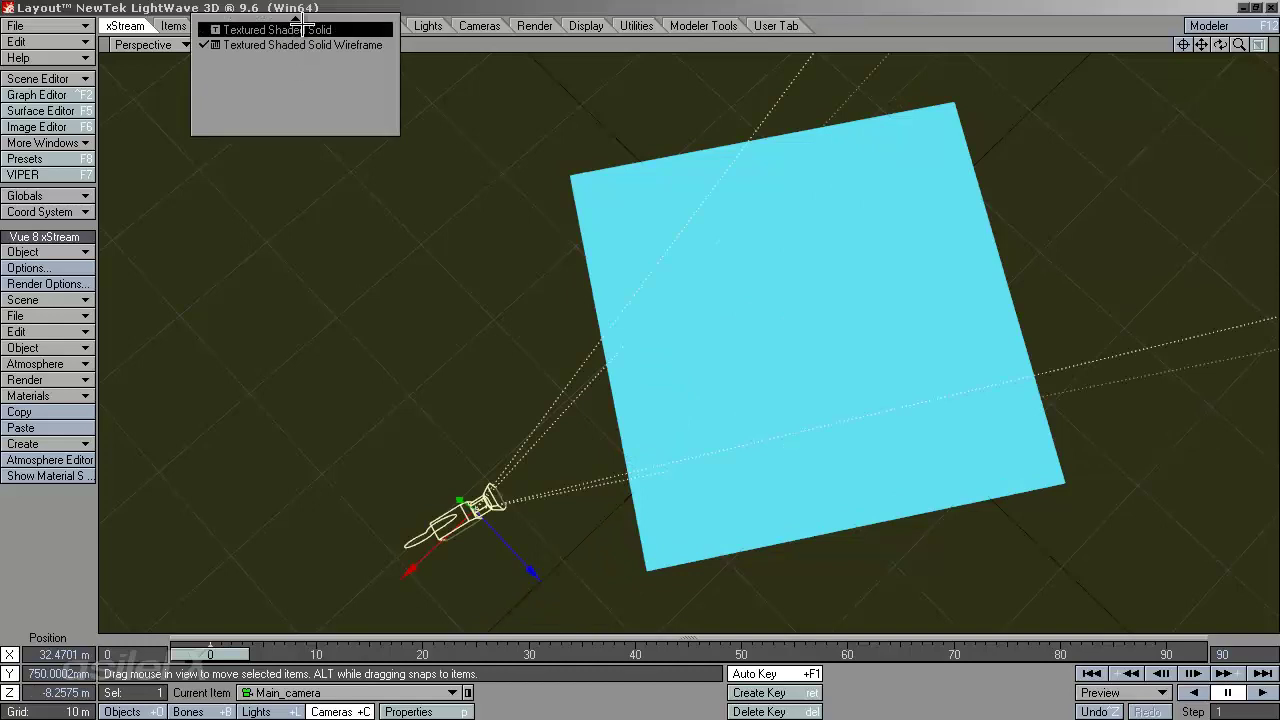
{"action": "left_click", "coordinate": [506, 143]}
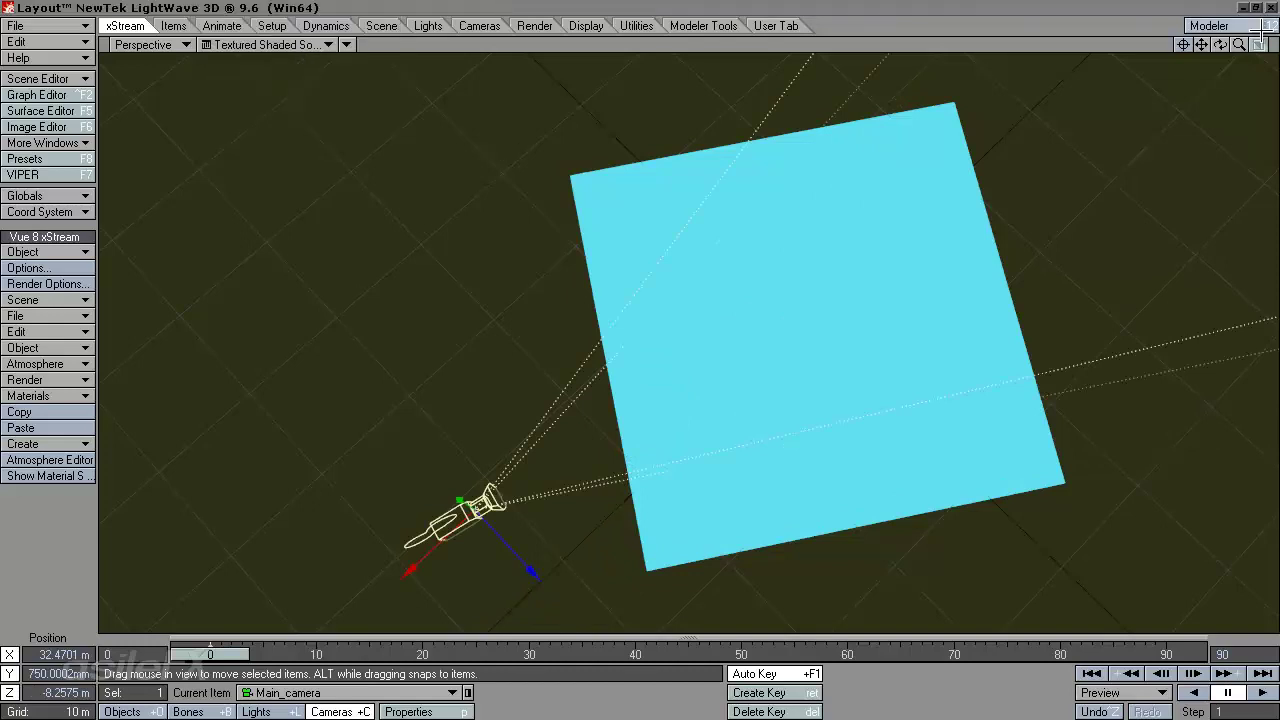
{"action": "left_click_drag", "start_coordinate": [1238, 44], "coordinate": [1155, 110]}
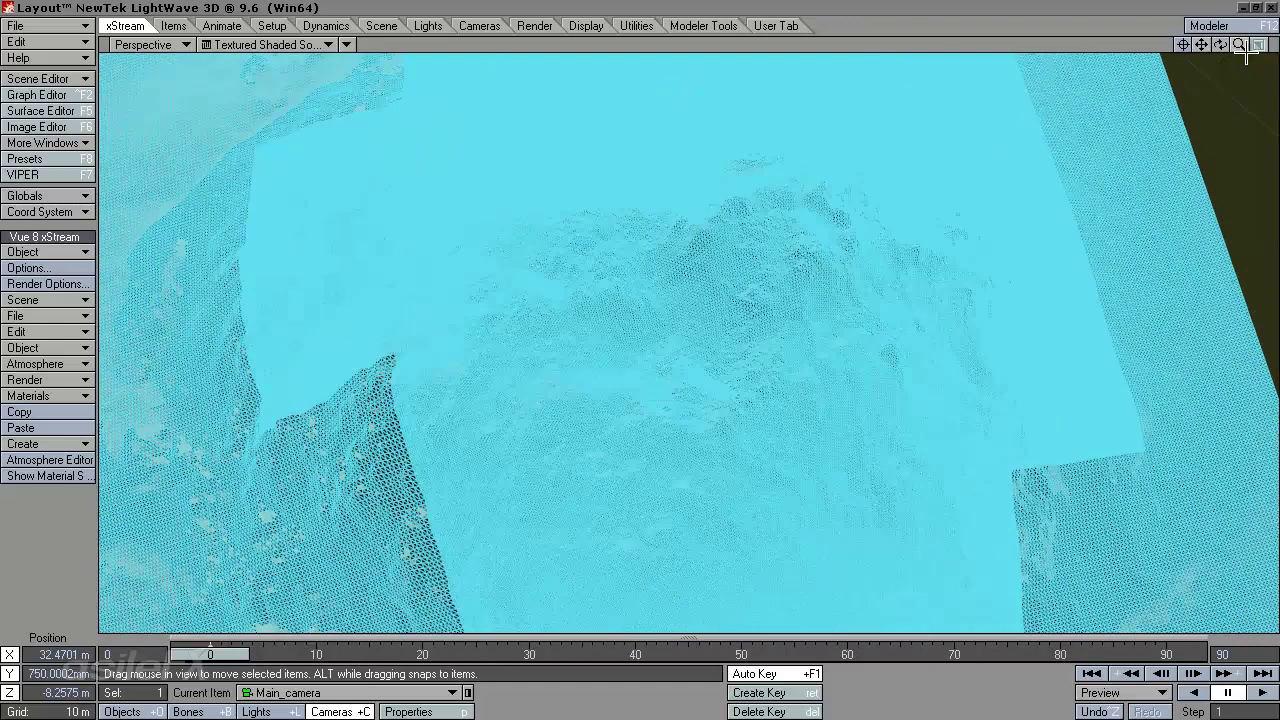
{"action": "left_click", "coordinate": [180, 42]}
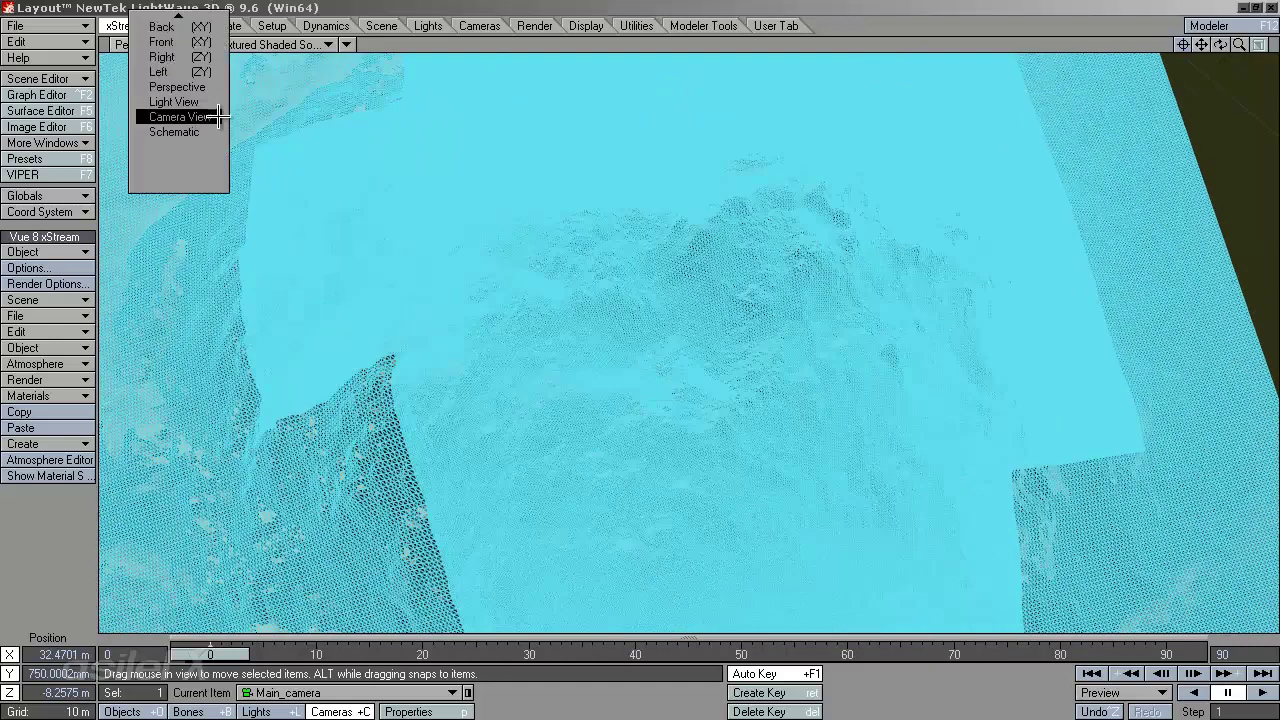
{"action": "left_click", "coordinate": [180, 117]}
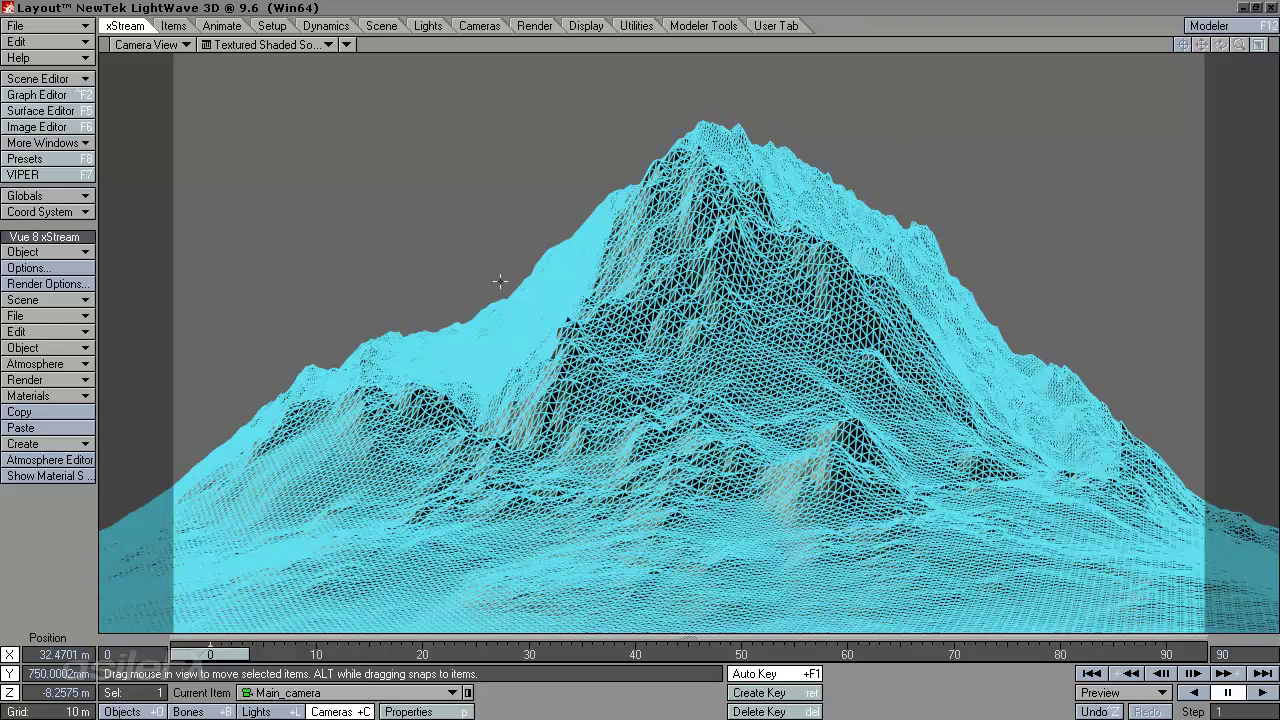
Examine the boundary between coarse and fine terrain mesh areas up close in the Perspective view
{"action": "left_click", "coordinate": [160, 44]}
{"action": "left_click", "coordinate": [160, 45]}
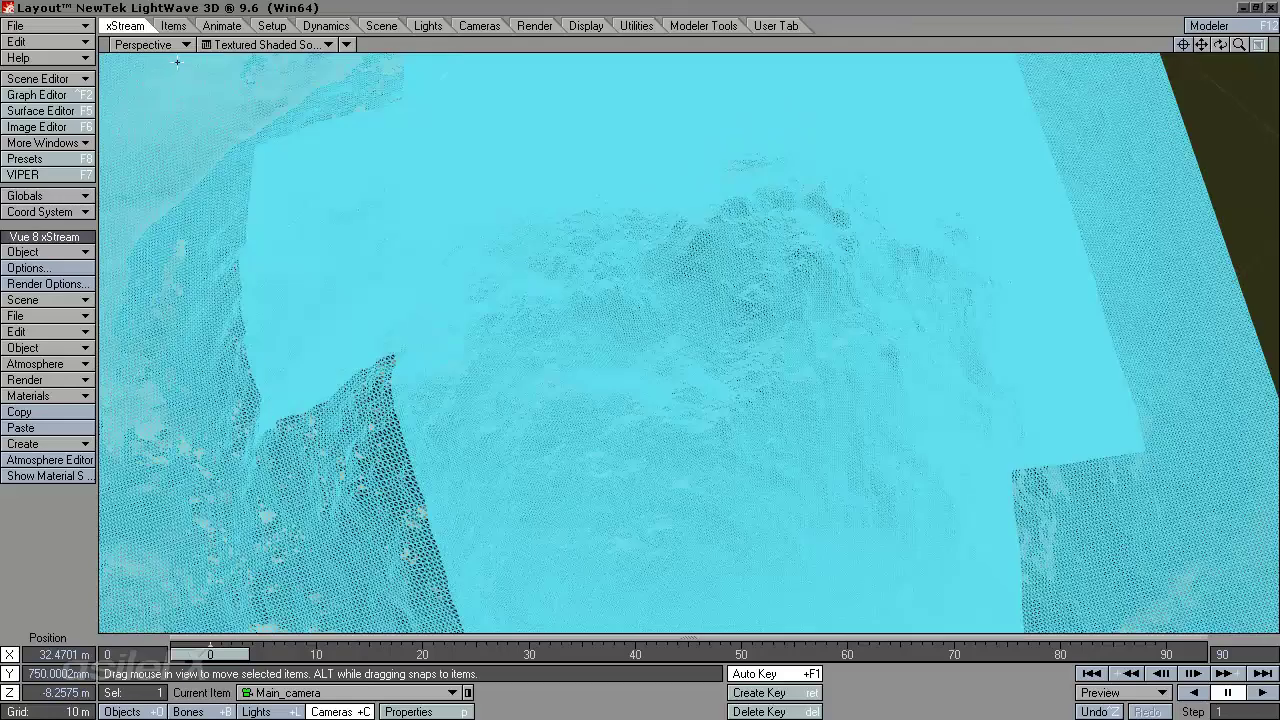
{"action": "left_click_drag", "start_coordinate": [1220, 44], "coordinate": [656, 408]}
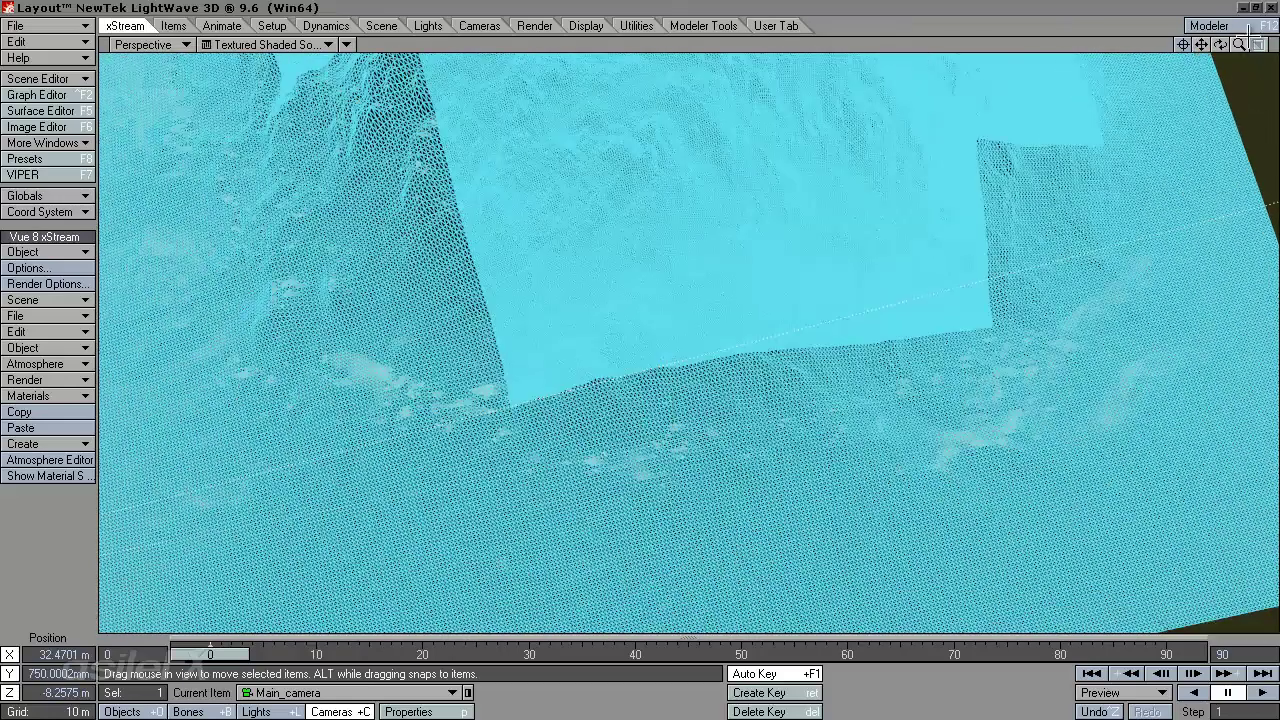
{"action": "left_click_drag", "start_coordinate": [1239, 44], "coordinate": [679, 356]}
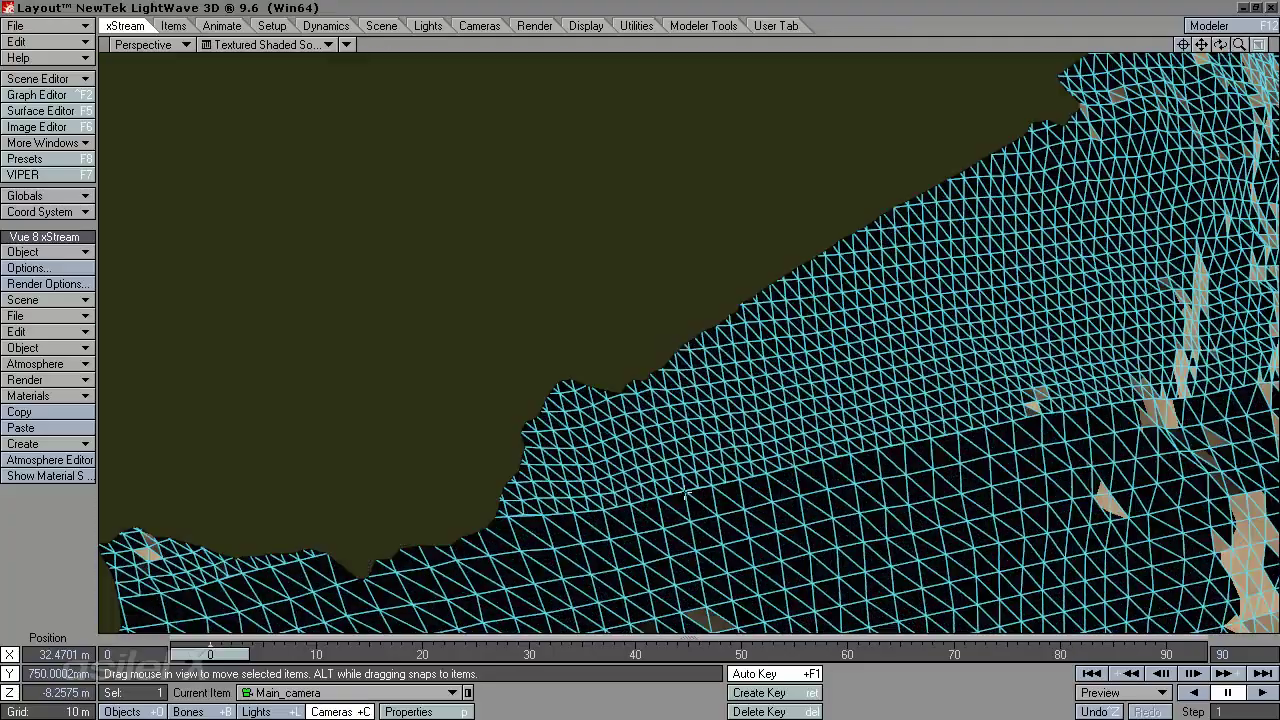
{"action": "left_click_drag", "start_coordinate": [1239, 44], "coordinate": [1262, 44]}
{"action": "left_click_drag", "start_coordinate": [549, 421], "coordinate": [622, 360]}
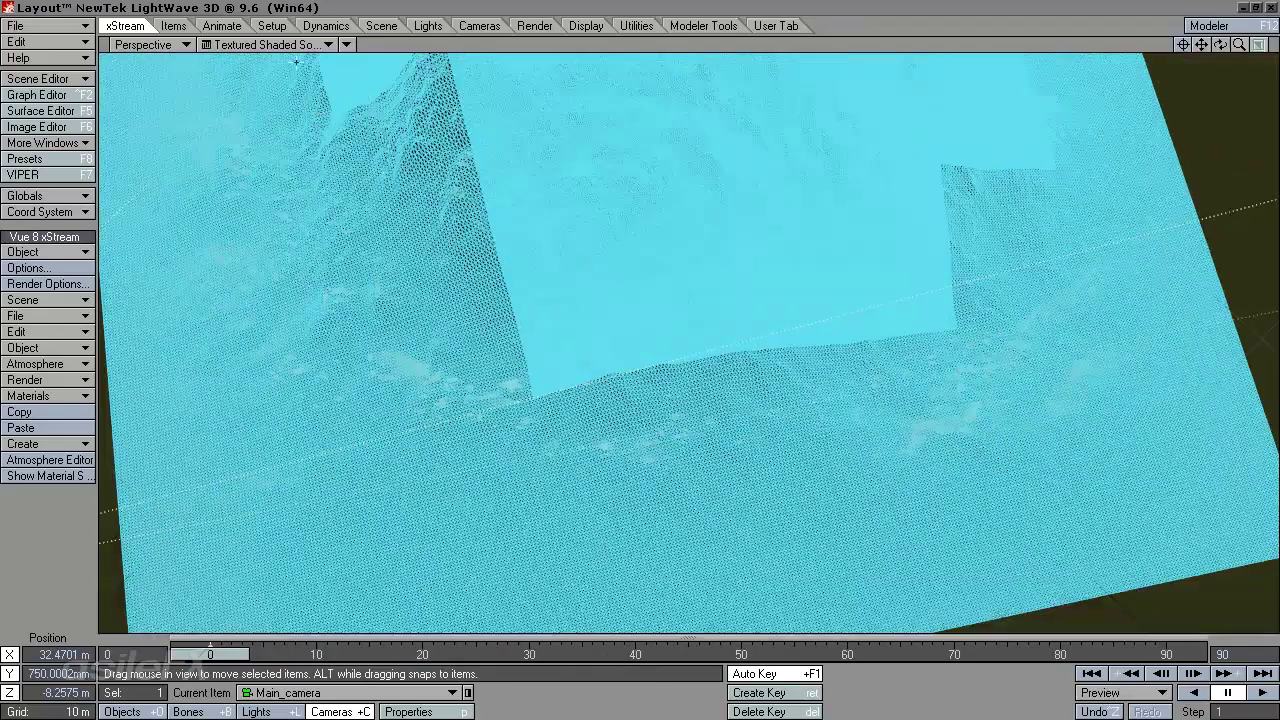
Return the viewport to the Camera View and select the Procedural_terrain4:Layer2 object
{"action": "left_click", "coordinate": [157, 47]}
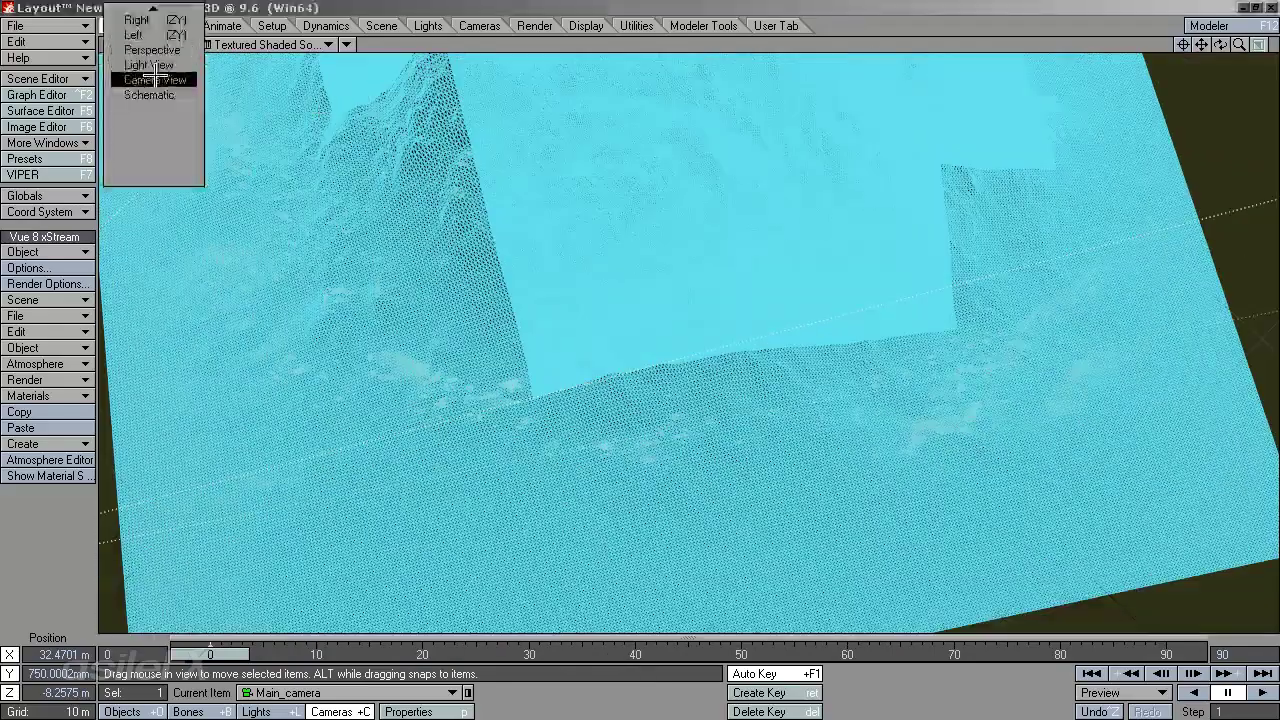
{"action": "left_click", "coordinate": [155, 74]}
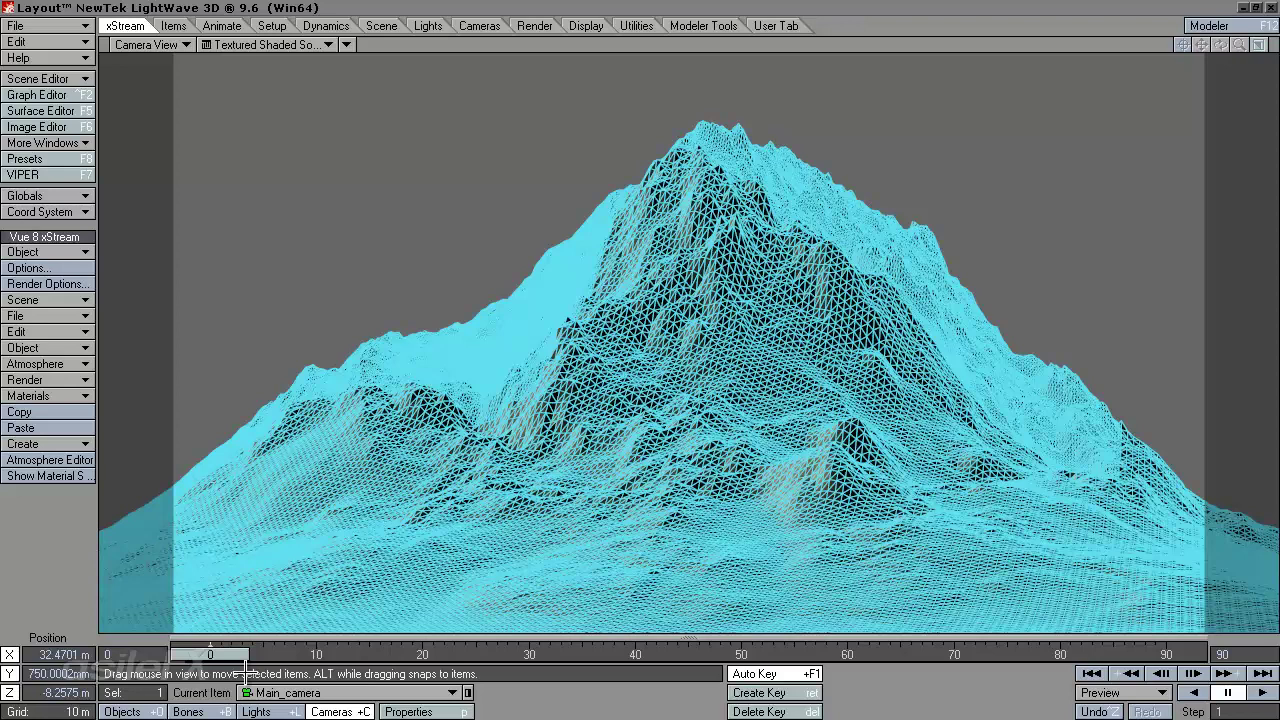
{"action": "left_click", "coordinate": [125, 711]}
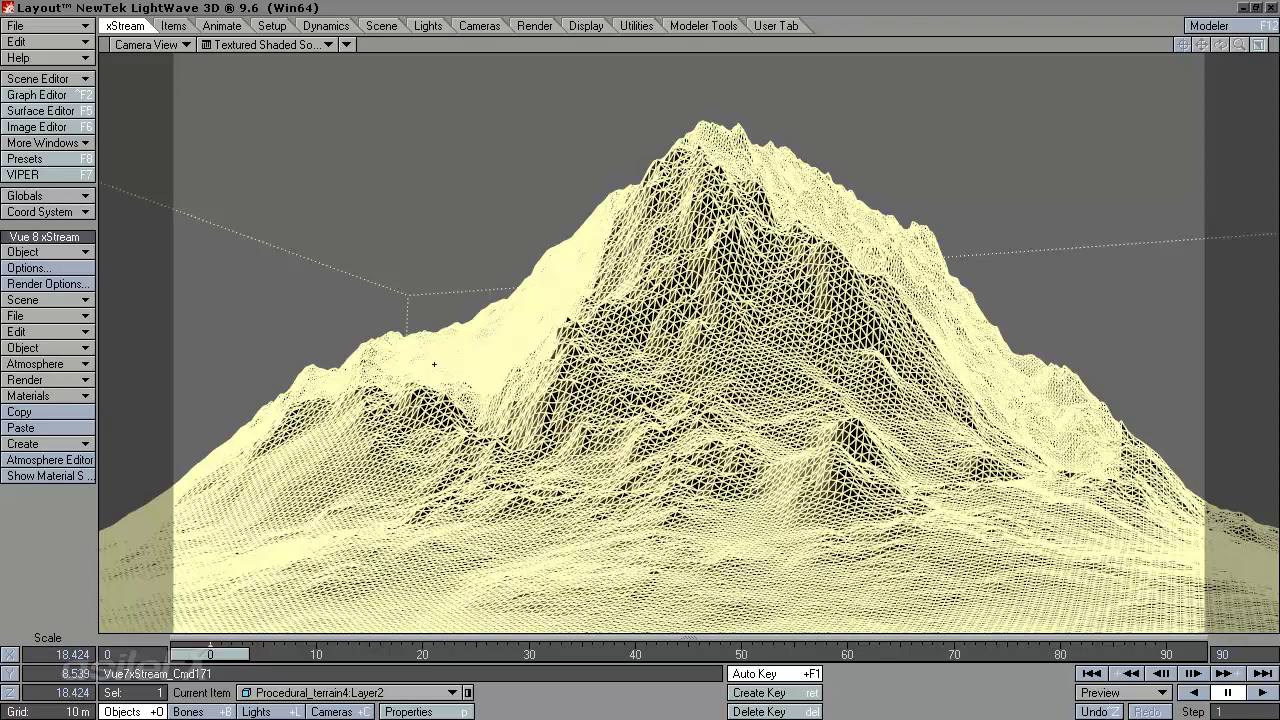
Copy the selected procedural terrain and paste a duplicate of it in place
{"action": "left_click", "coordinate": [45, 316]}
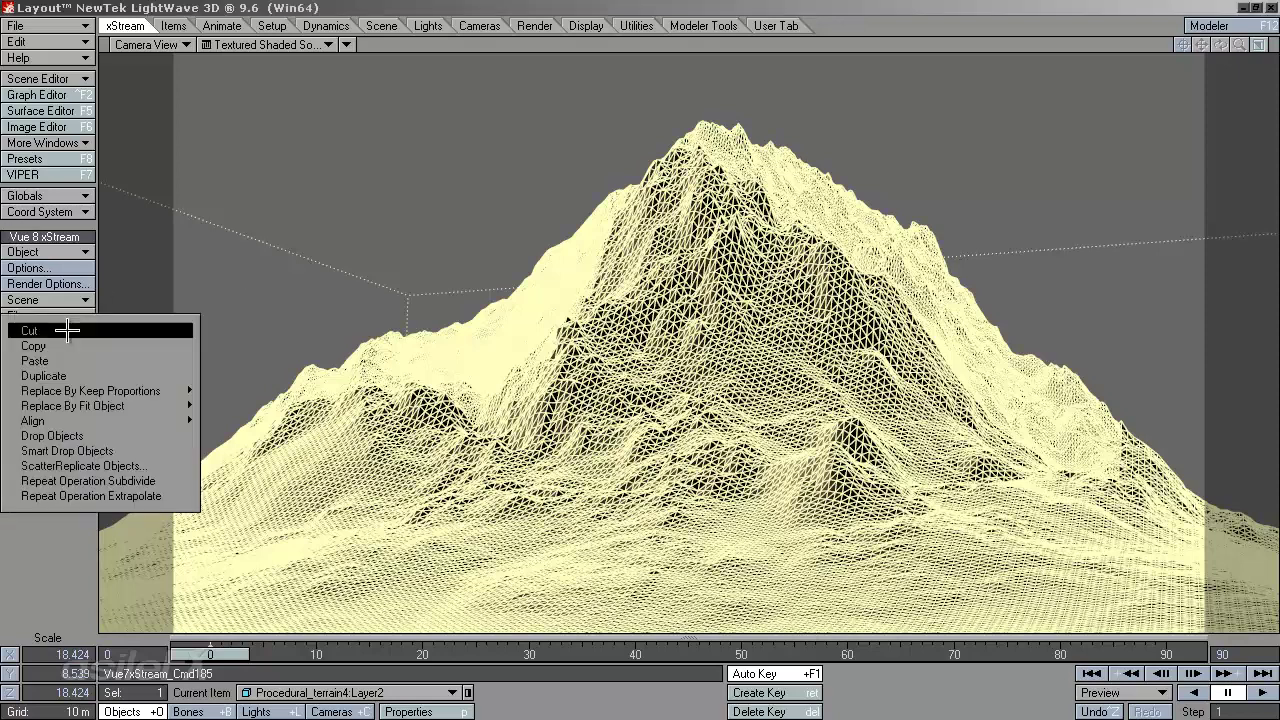
{"action": "left_click", "coordinate": [82, 345]}
{"action": "left_click", "coordinate": [57, 331]}
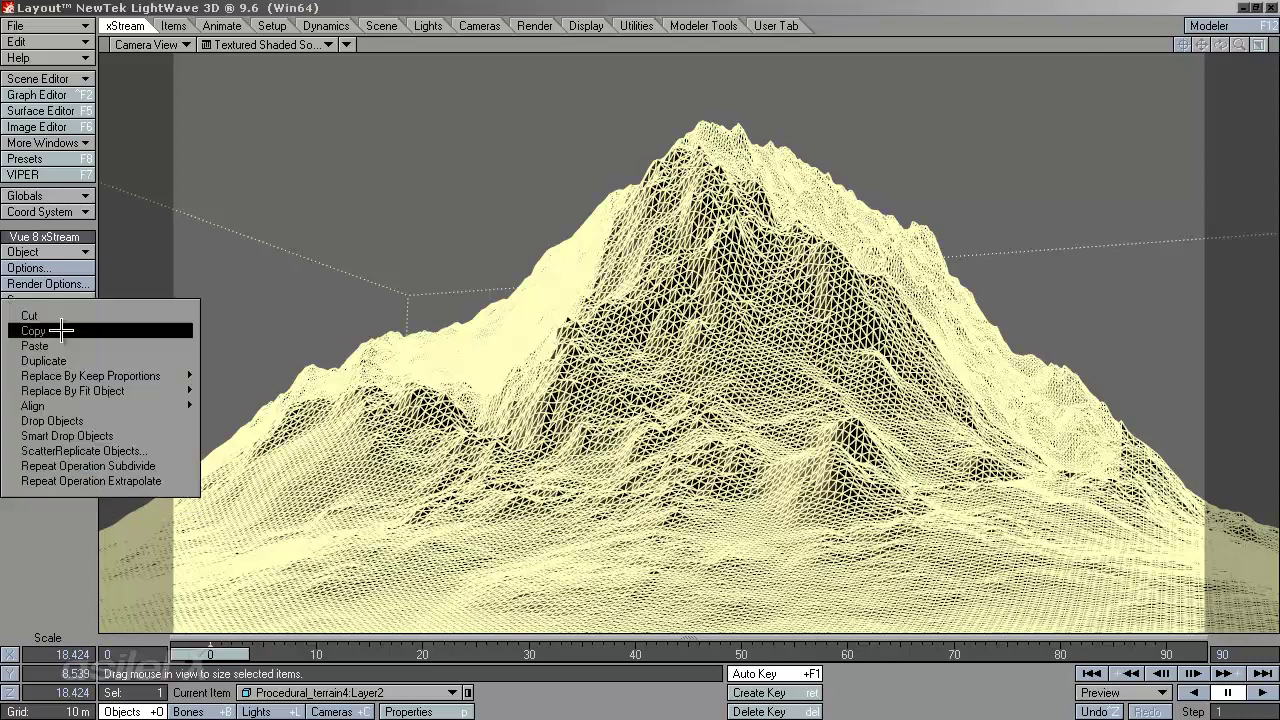
{"action": "left_click", "coordinate": [74, 346]}
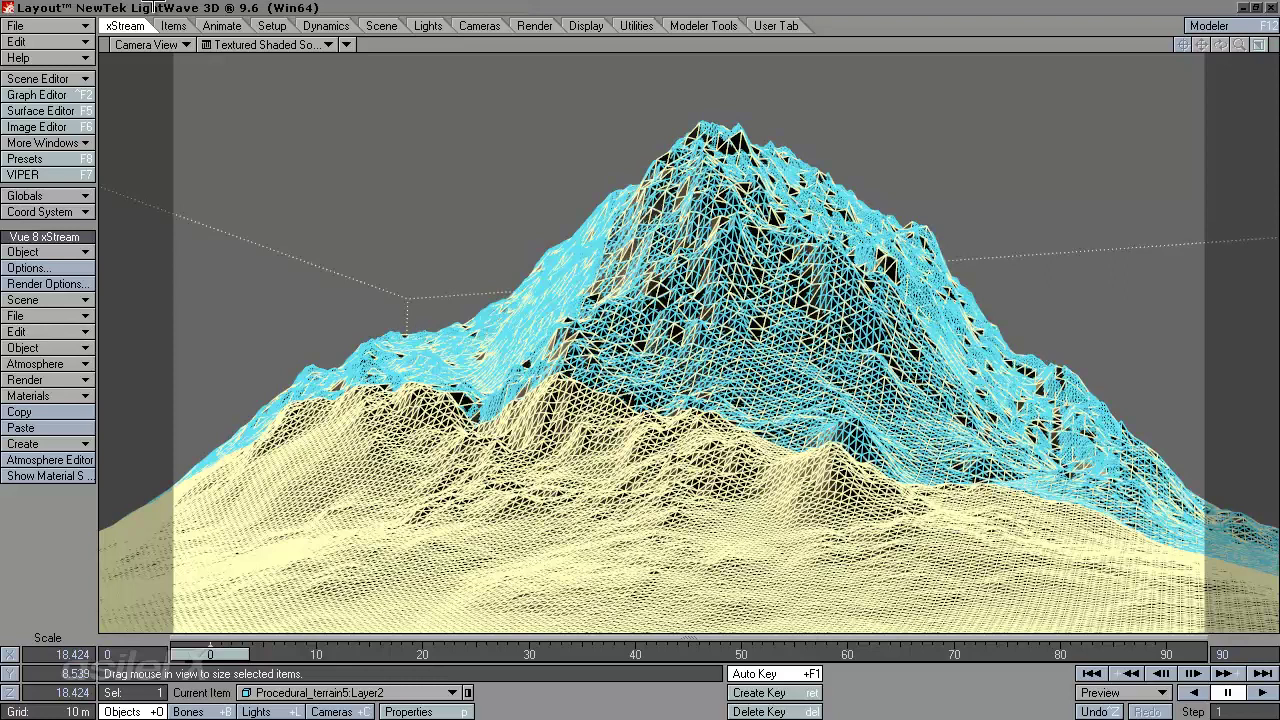
Switch the viewport to Perspective and open the duplicated terrain in the Terrain Editor
{"action": "left_click", "coordinate": [147, 44]}
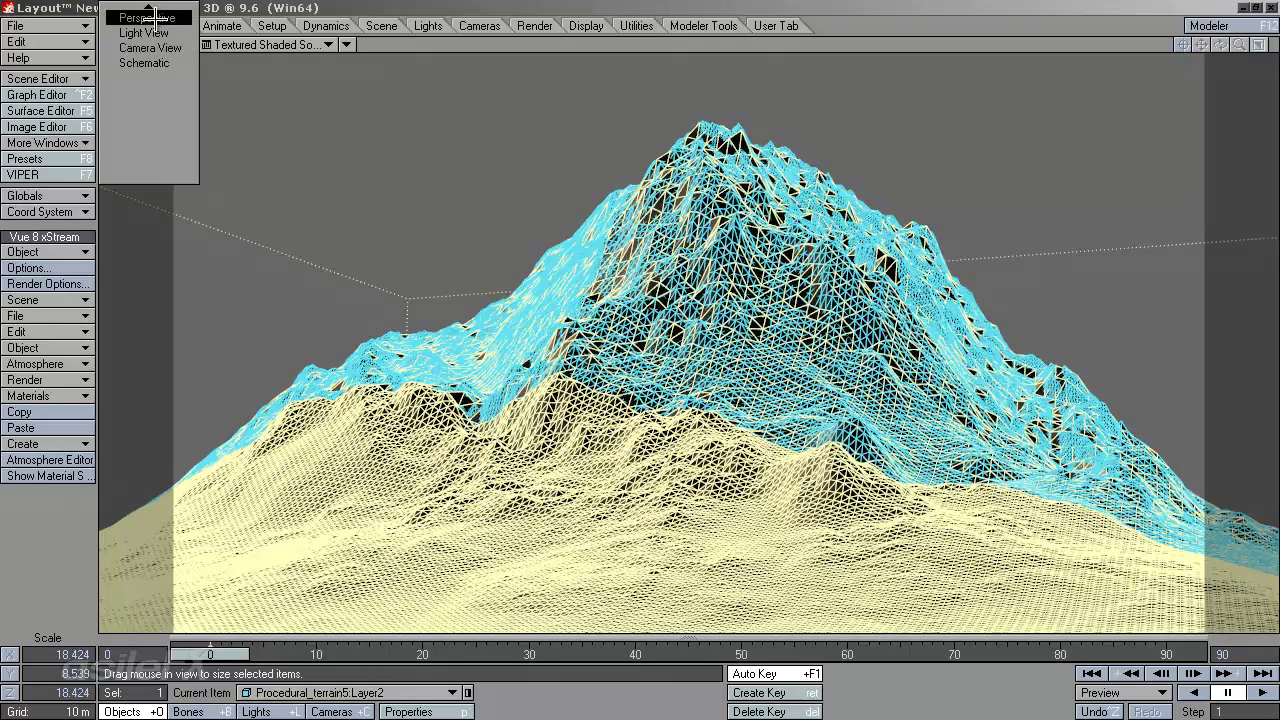
{"action": "left_click", "coordinate": [148, 18]}
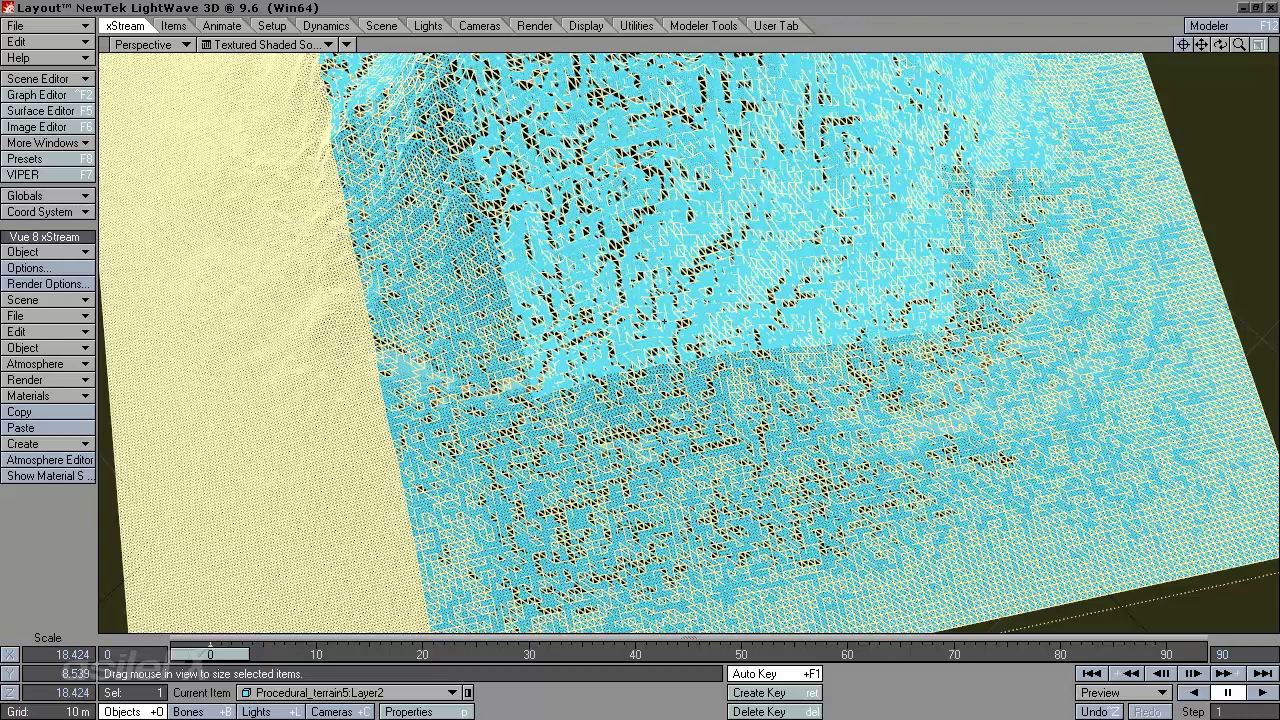
{"action": "left_click", "coordinate": [614, 277], "text": "ctrl+shift"}
{"action": "mouse_move", "coordinate": [613, 293]}
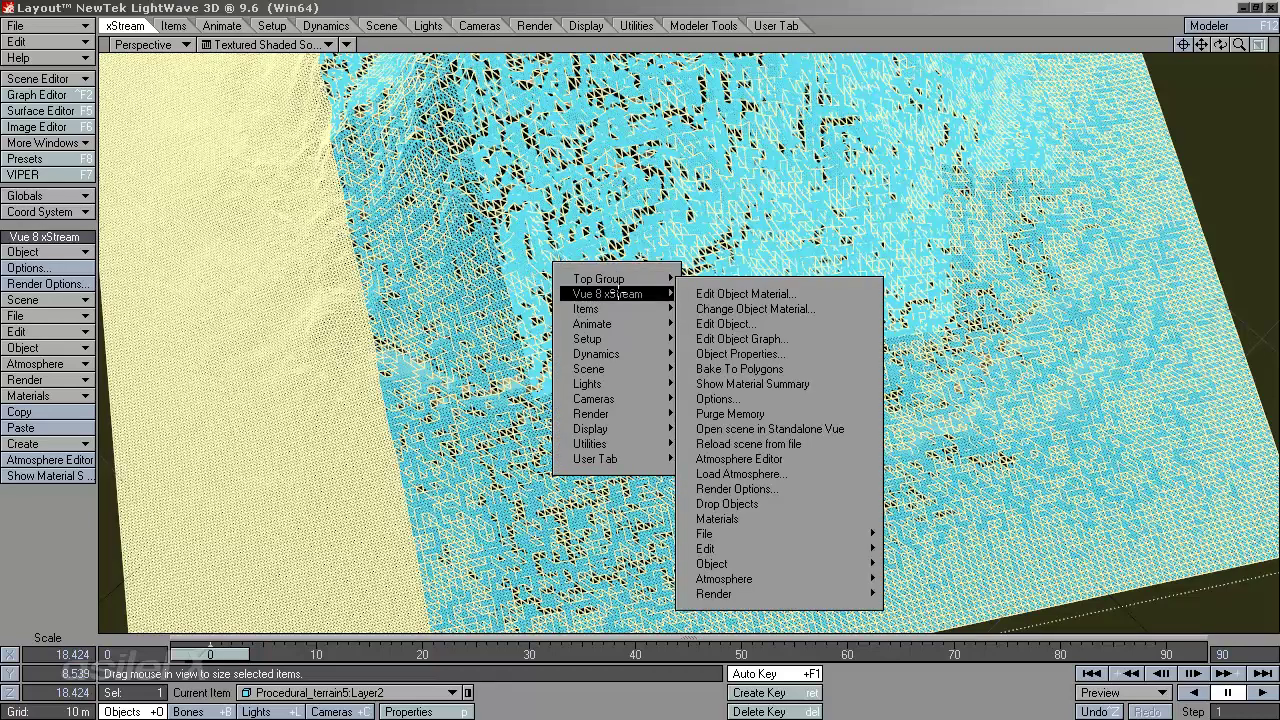
{"action": "left_click", "coordinate": [738, 323]}
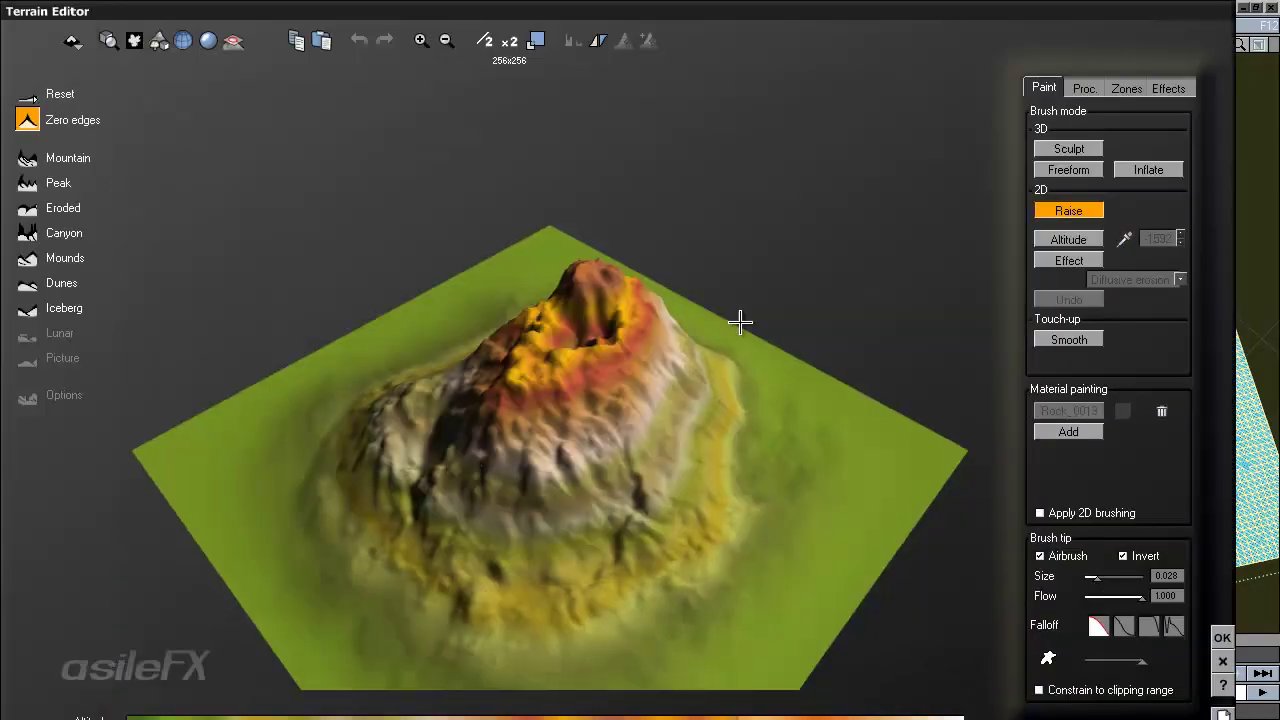
Display the wireframe mesh over the terrain preview in the Terrain Editor
{"action": "mouse_move", "coordinate": [426, 377]}
{"action": "right_mouse_down"}
{"action": "mouse_move", "coordinate": [691, 440]}
{"action": "mouse_move", "coordinate": [799, 400]}
{"action": "mouse_move", "coordinate": [820, 334]}
{"action": "mouse_move", "coordinate": [703, 340]}
{"action": "mouse_move", "coordinate": [474, 400]}
{"action": "right_mouse_up"}
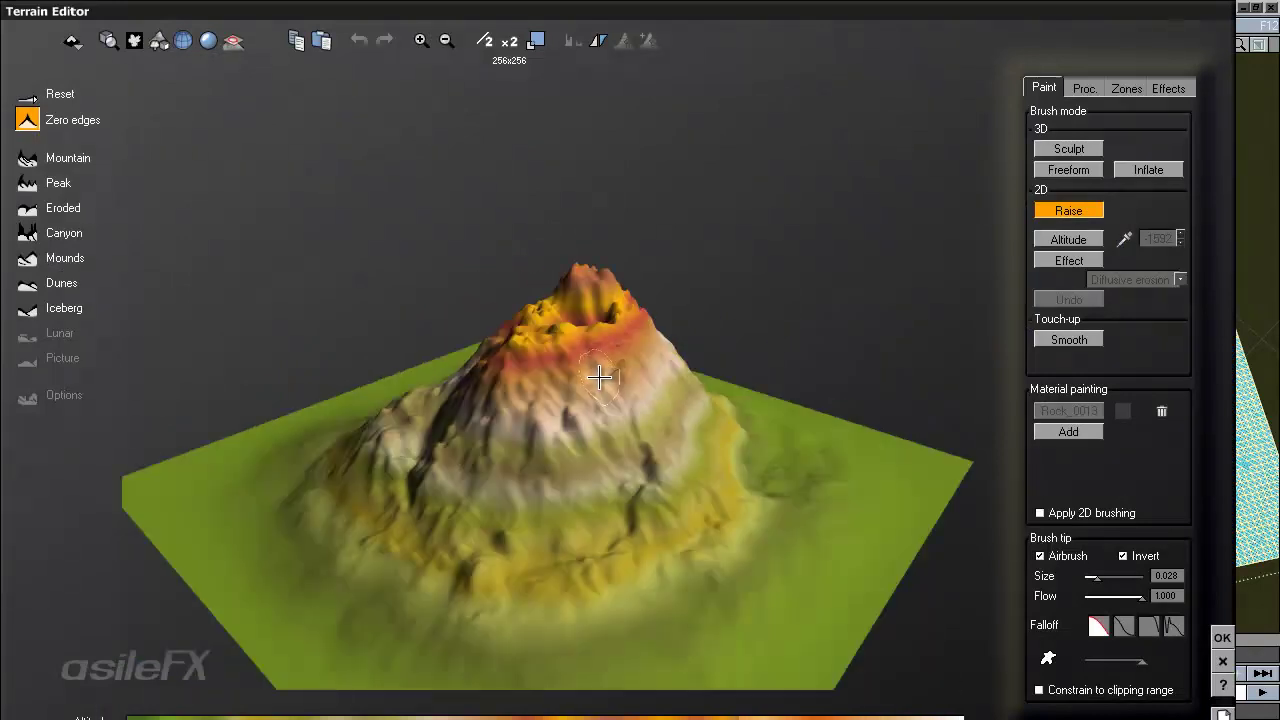
{"action": "right_click_drag", "start_coordinate": [606, 371], "coordinate": [590, 300]}
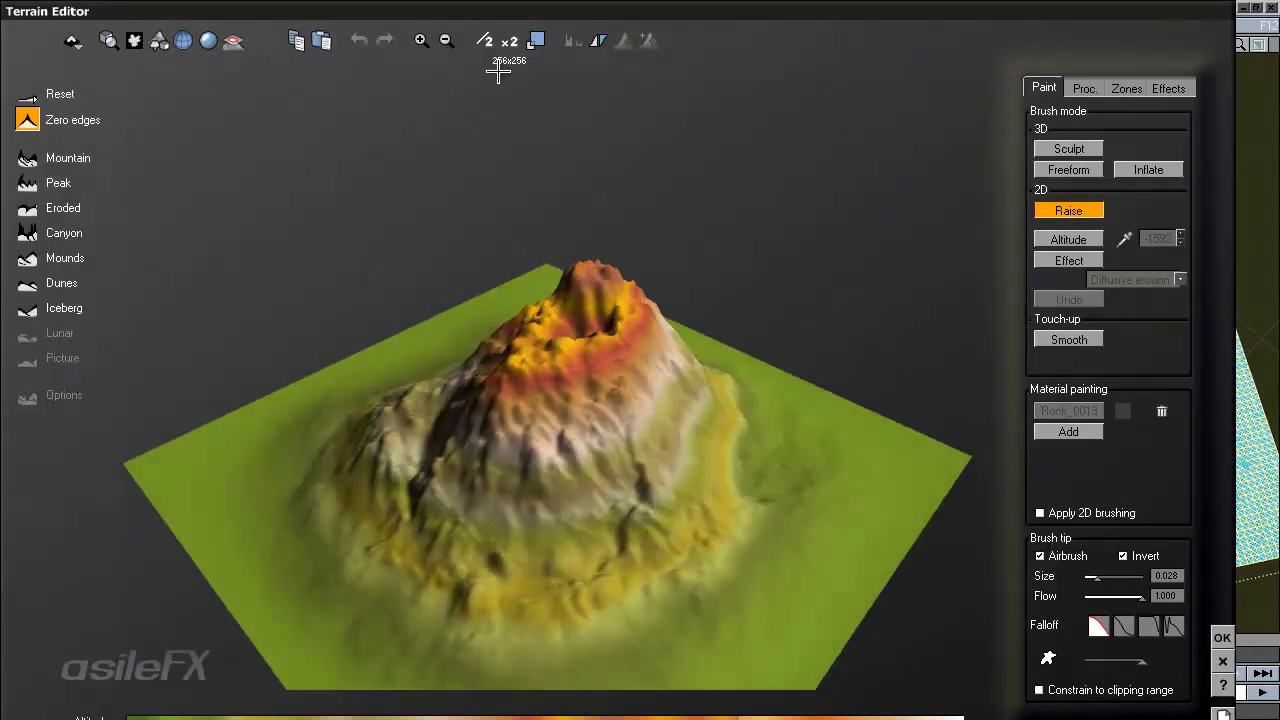
{"action": "mouse_move", "coordinate": [659, 333]}
{"action": "right_mouse_down"}
{"action": "mouse_move", "coordinate": [671, 412]}
{"action": "mouse_move", "coordinate": [631, 237]}
{"action": "mouse_move", "coordinate": [680, 229]}
{"action": "mouse_move", "coordinate": [674, 263]}
{"action": "mouse_move", "coordinate": [751, 251]}
{"action": "mouse_move", "coordinate": [666, 308]}
{"action": "mouse_move", "coordinate": [664, 344]}
{"action": "right_mouse_up"}
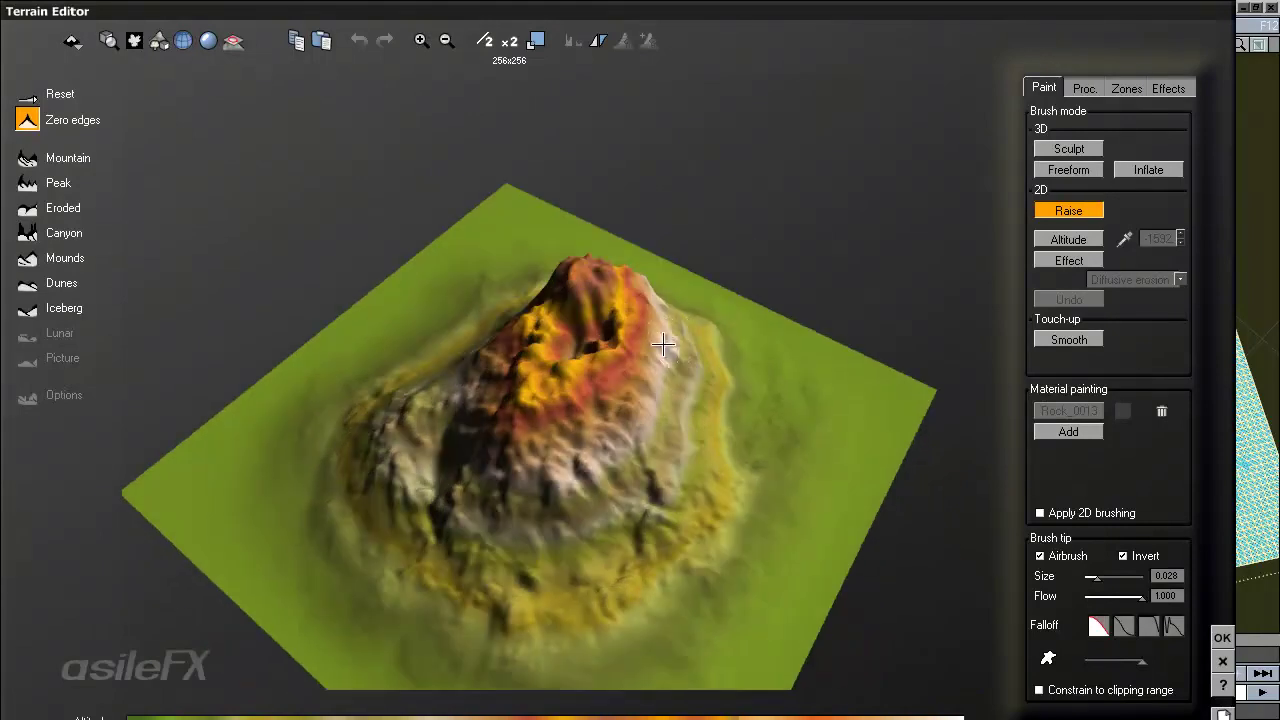
{"action": "left_click", "coordinate": [183, 40]}
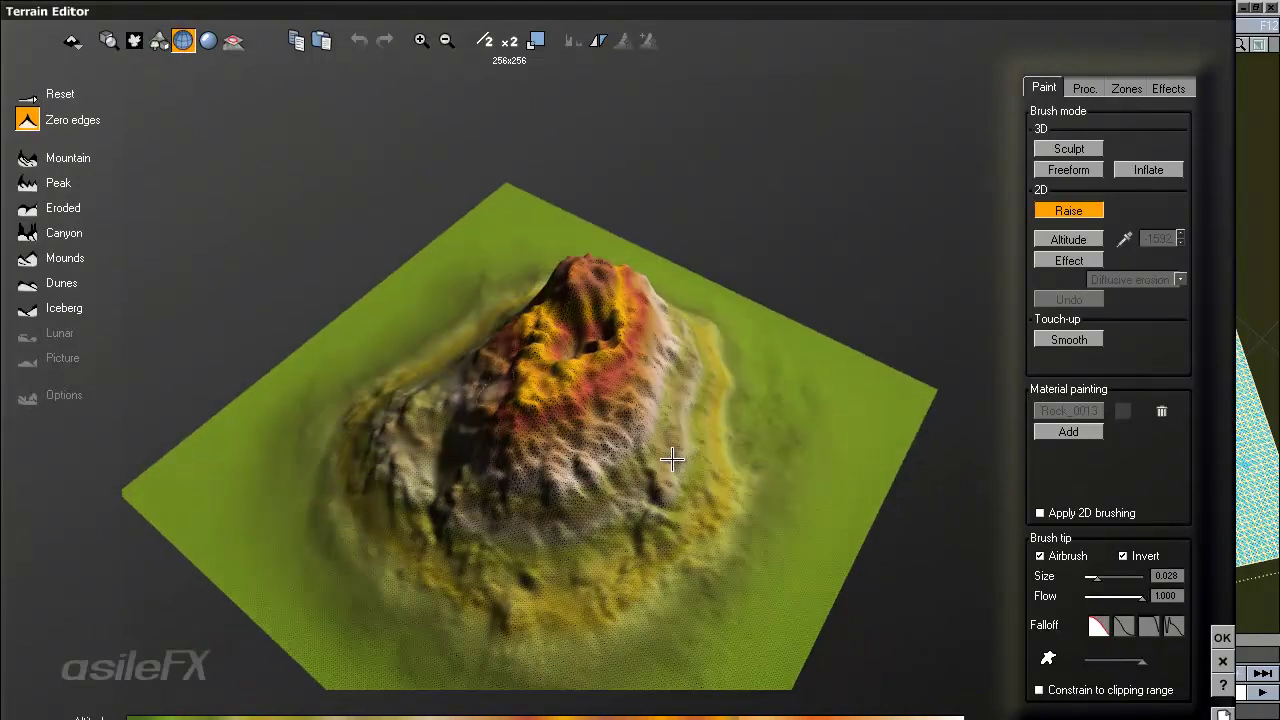
Examine the terrain's mesh density on the mountain up close from several angles
{"action": "right_click_drag", "start_coordinate": [415, 200], "coordinate": [420, 130]}
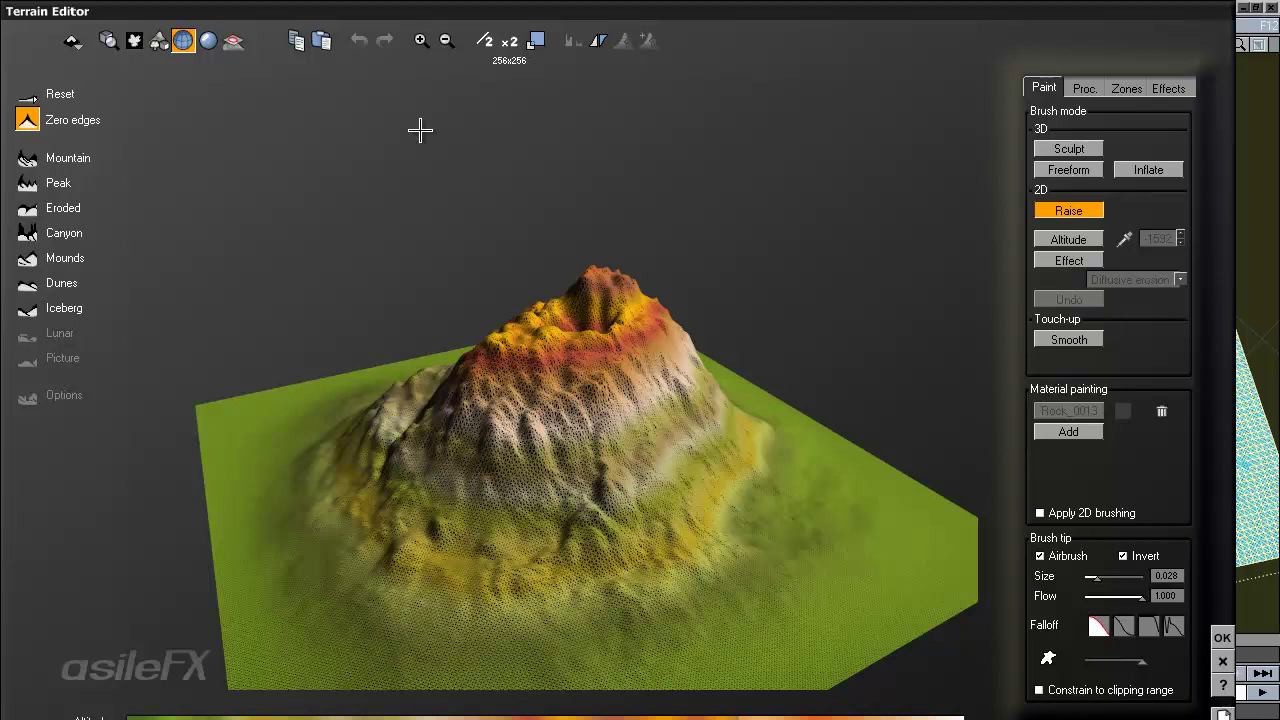
{"action": "left_click", "coordinate": [420, 40]}
{"action": "left_click", "coordinate": [416, 40]}
{"action": "left_click", "coordinate": [416, 42]}
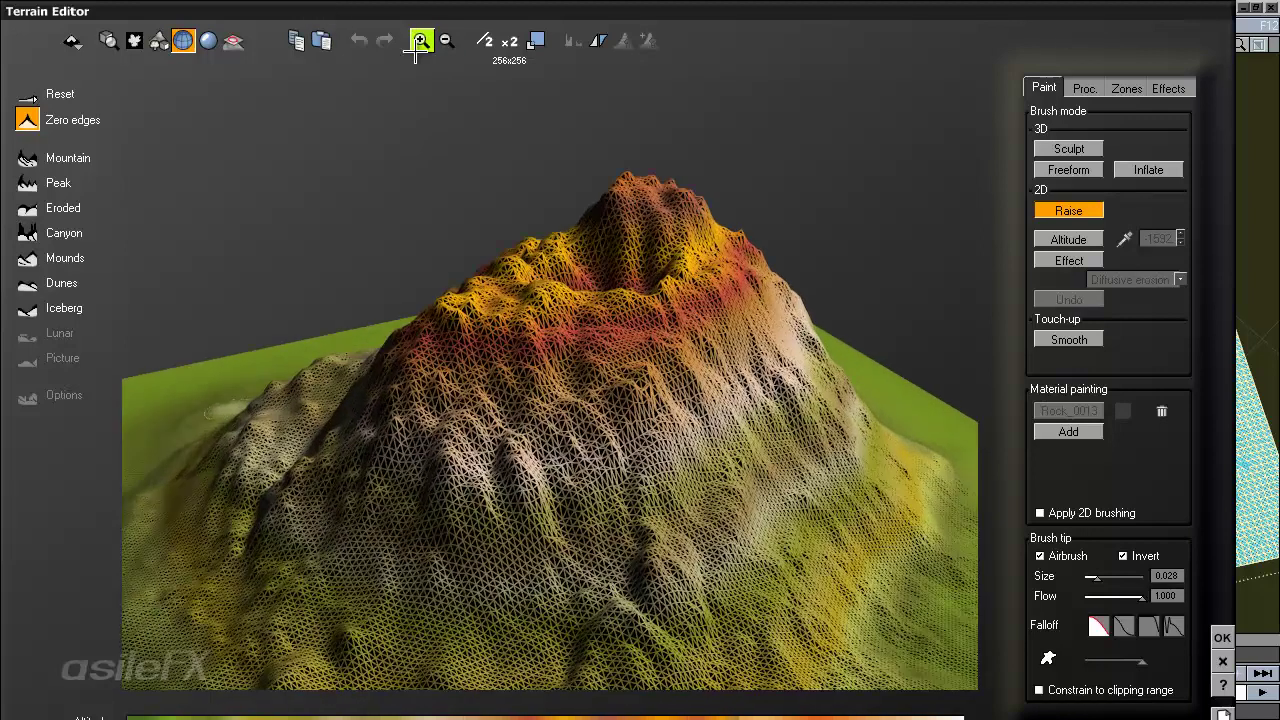
{"action": "right_click_drag", "start_coordinate": [658, 335], "coordinate": [580, 222]}
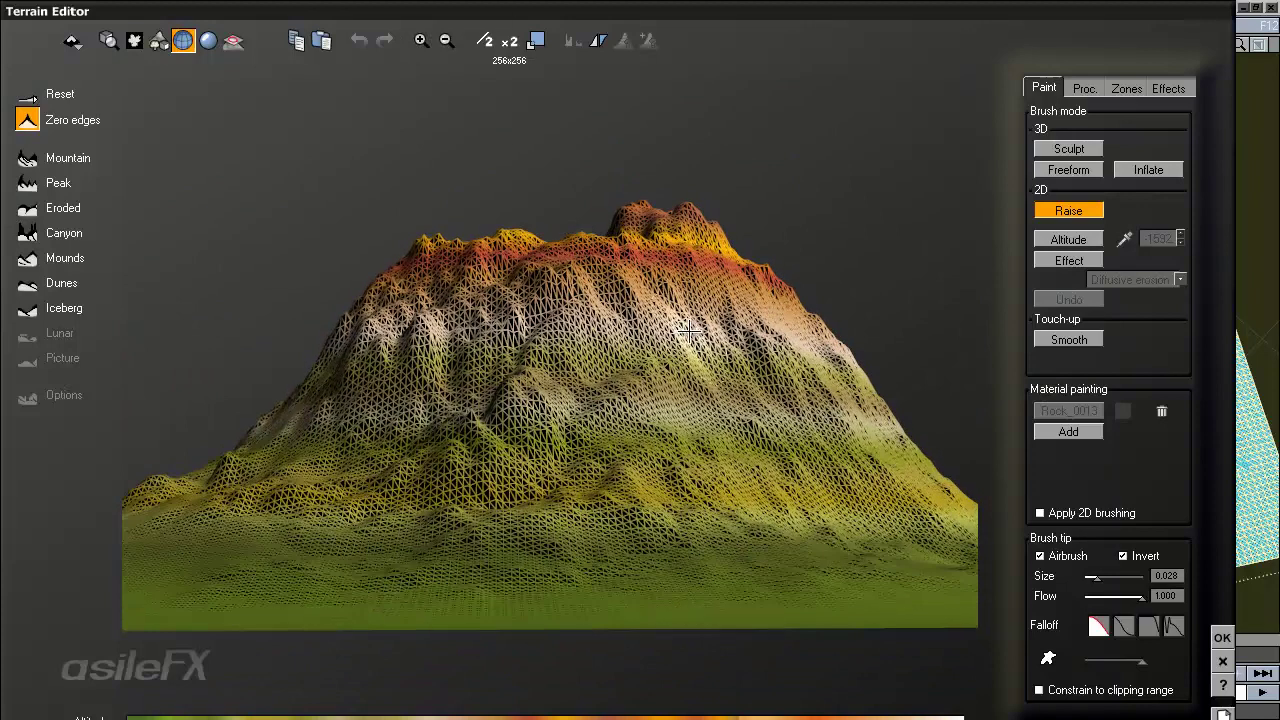
{"action": "scroll", "coordinate": [703, 358], "scroll_direction": "up", "scroll_amount": 3}
{"action": "right_click_drag", "start_coordinate": [846, 470], "coordinate": [800, 360]}
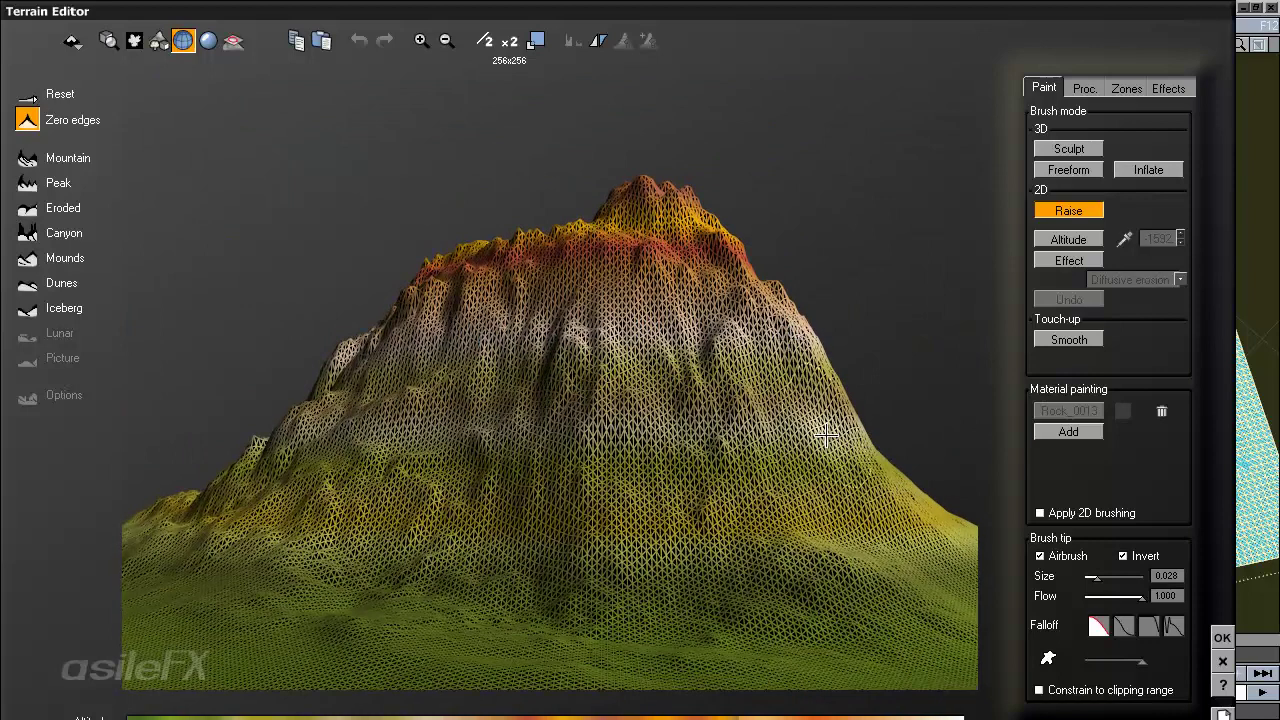
{"action": "right_click_drag", "start_coordinate": [825, 435], "coordinate": [822, 442]}
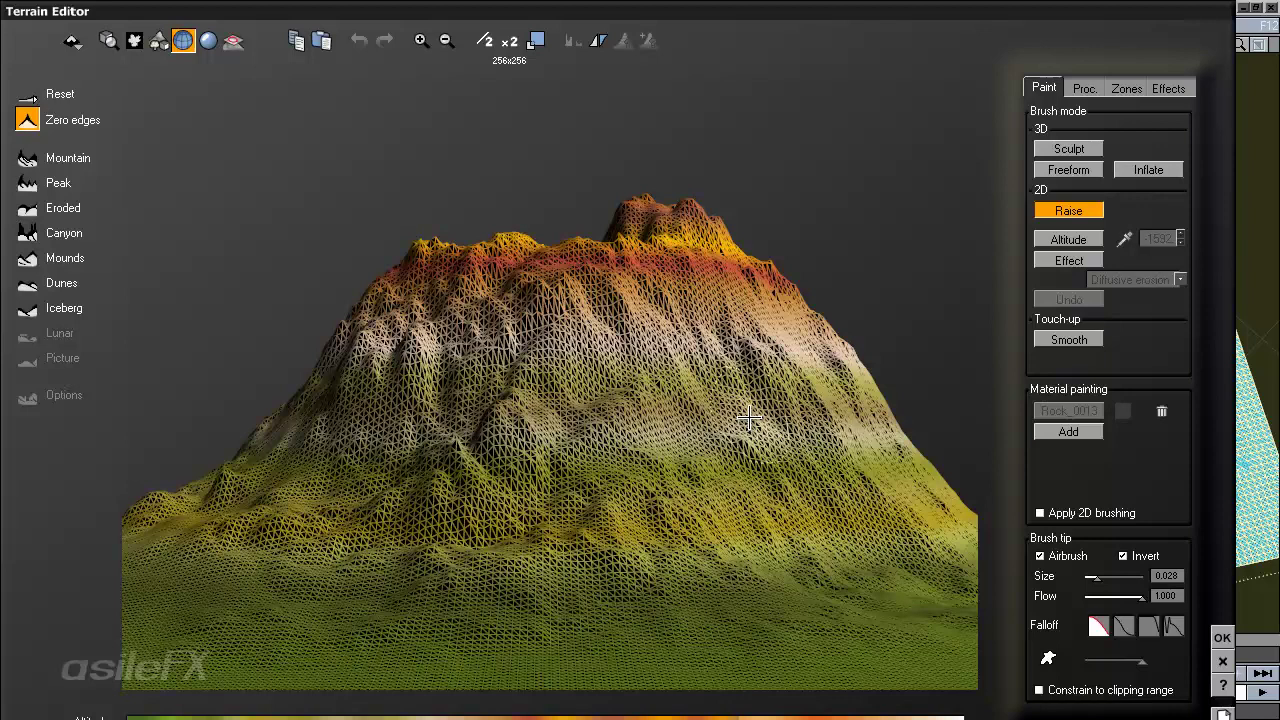
{"action": "right_click_drag", "start_coordinate": [740, 420], "coordinate": [600, 280]}
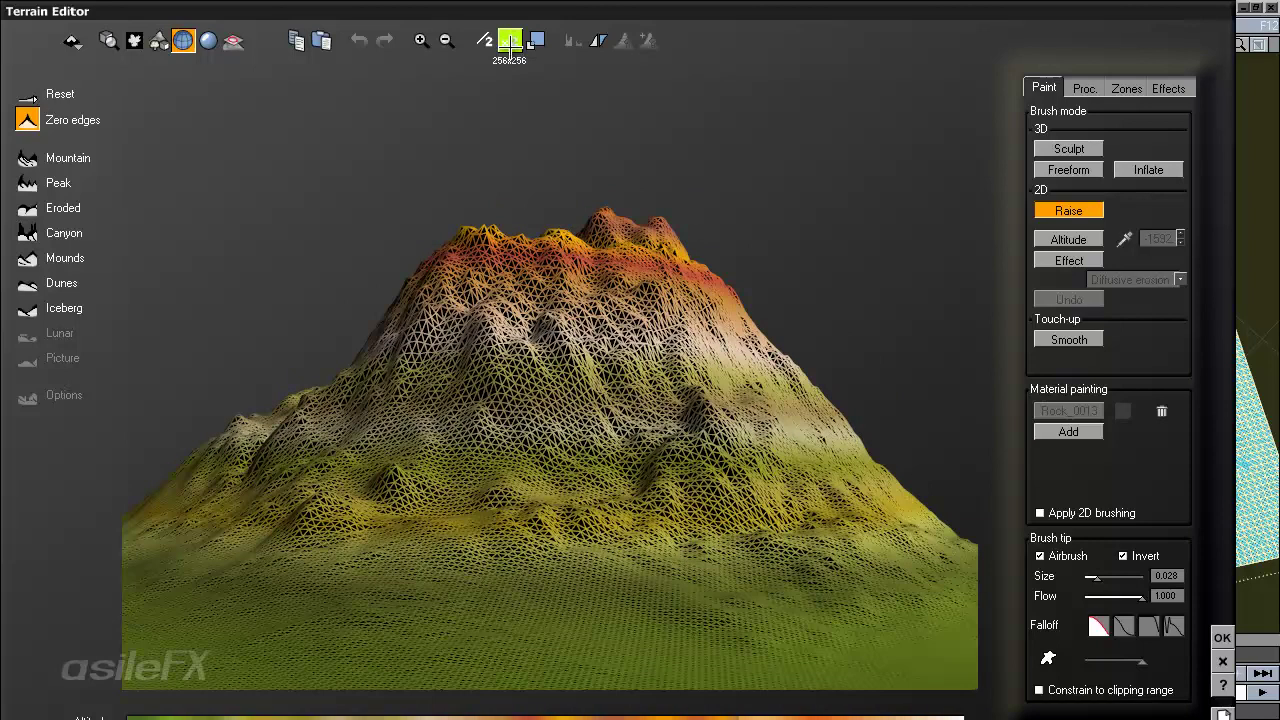
Double the terrain's resolution to 512x512, inspect the refined mesh and hide the wireframe overlay
{"action": "left_click", "coordinate": [509, 42]}
{"action": "right_click_drag", "start_coordinate": [605, 275], "coordinate": [457, 366]}
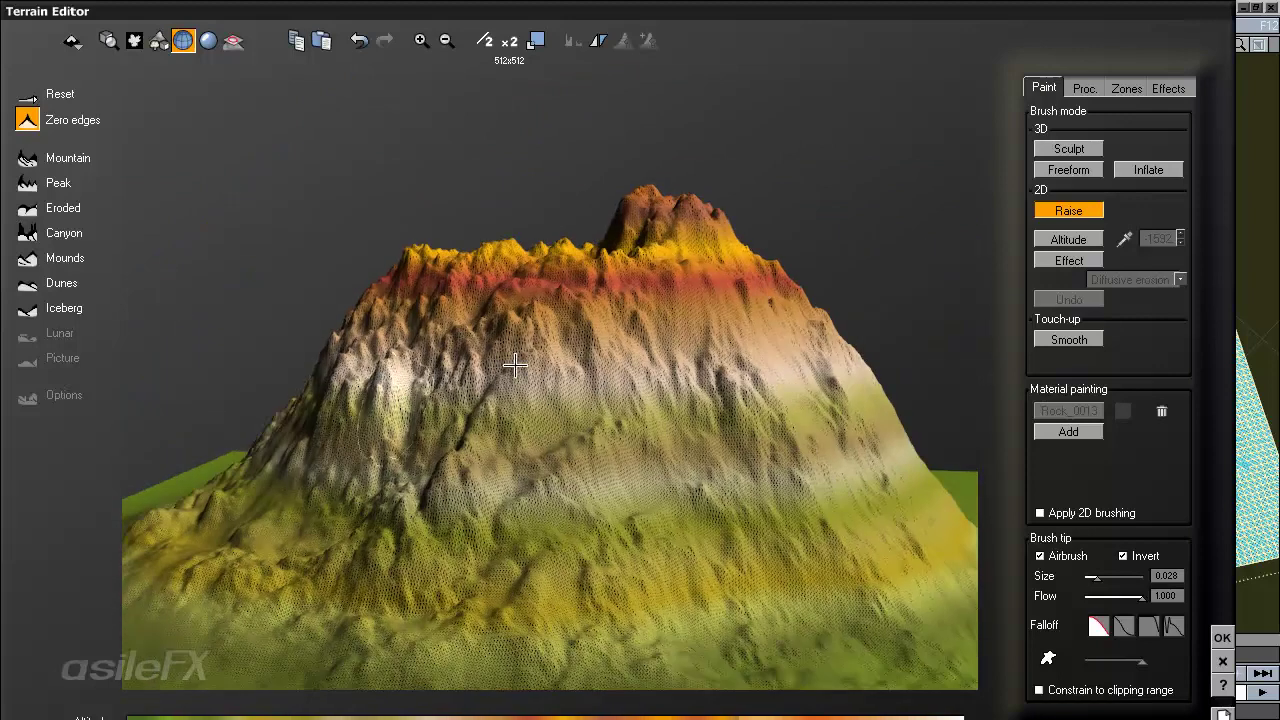
{"action": "right_click_drag", "start_coordinate": [457, 429], "coordinate": [440, 460]}
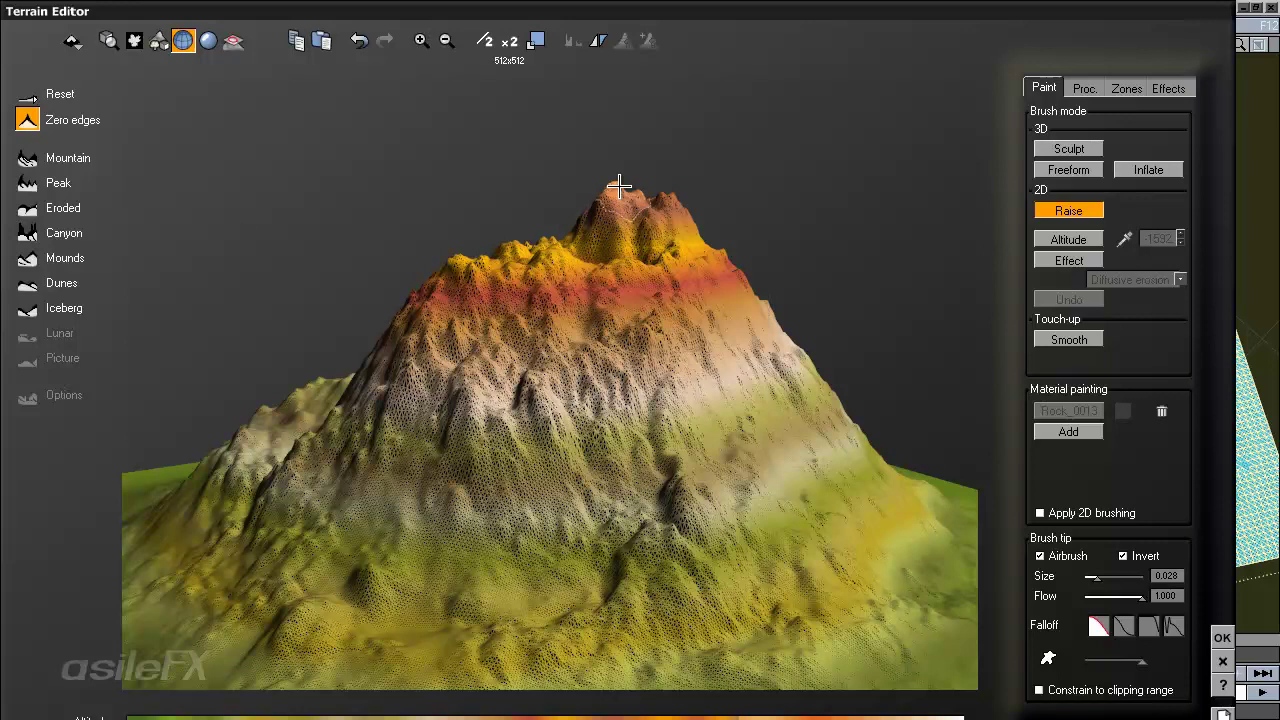
{"action": "left_click", "coordinate": [134, 40]}
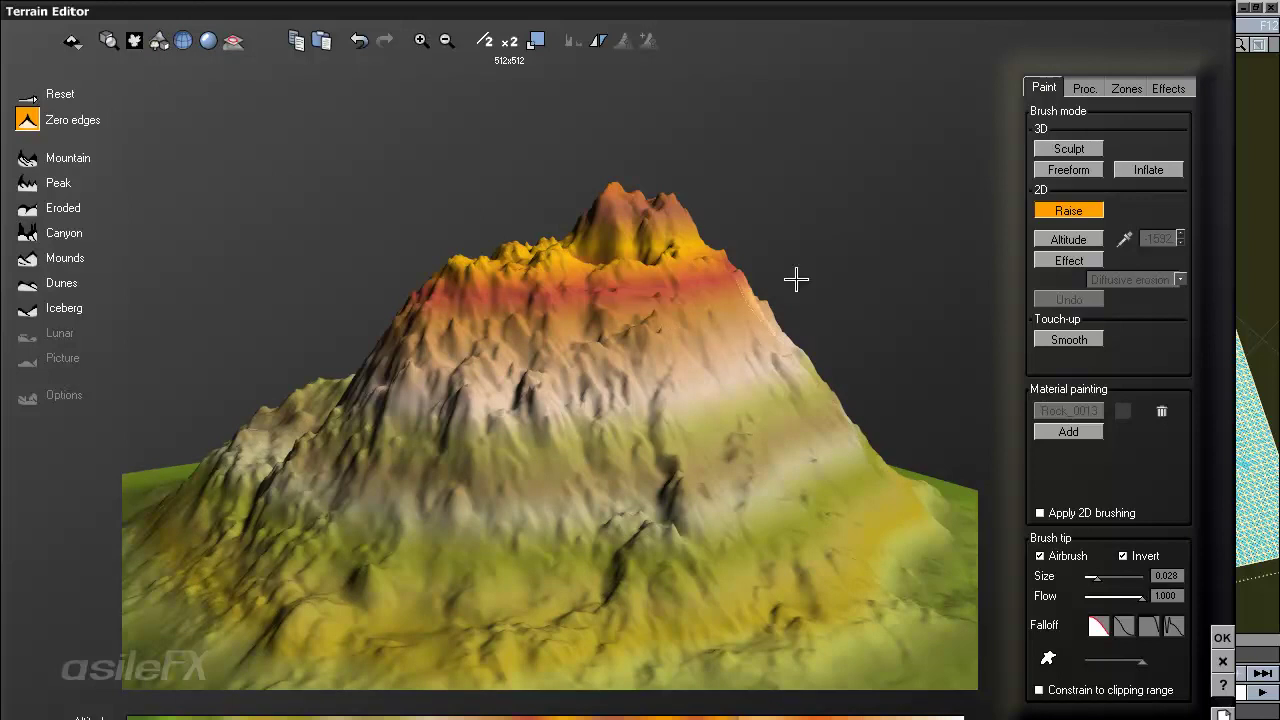
{"action": "right_click_drag", "start_coordinate": [840, 265], "coordinate": [894, 291]}
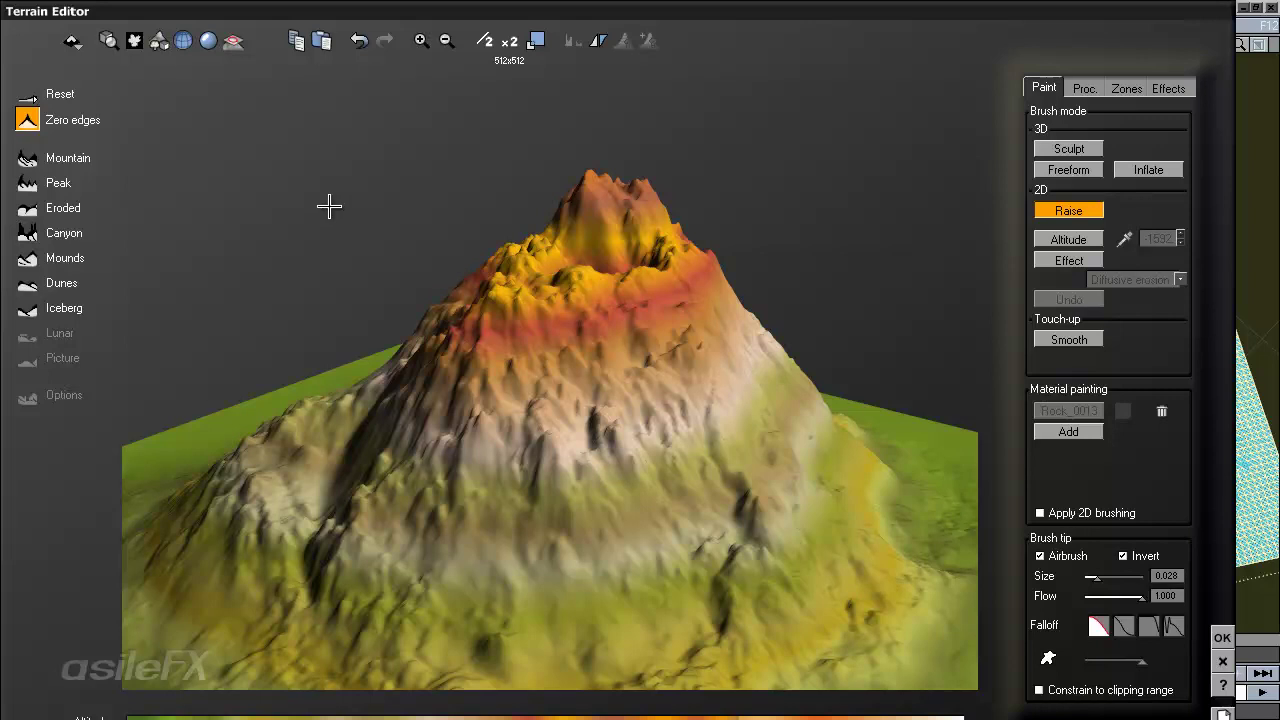
Convert the procedural terrain to a Standard terrain and accept the Terrain Editor changes
{"action": "left_click", "coordinate": [71, 40]}
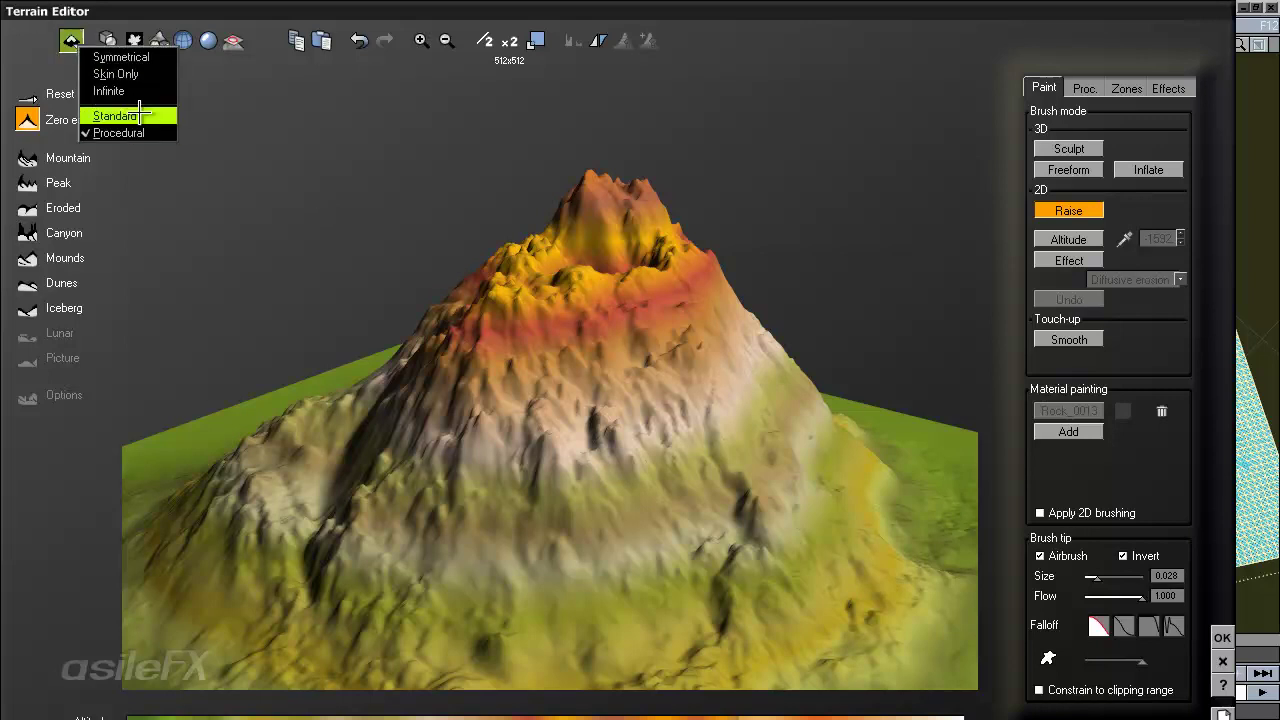
{"action": "key", "text": "Return"}
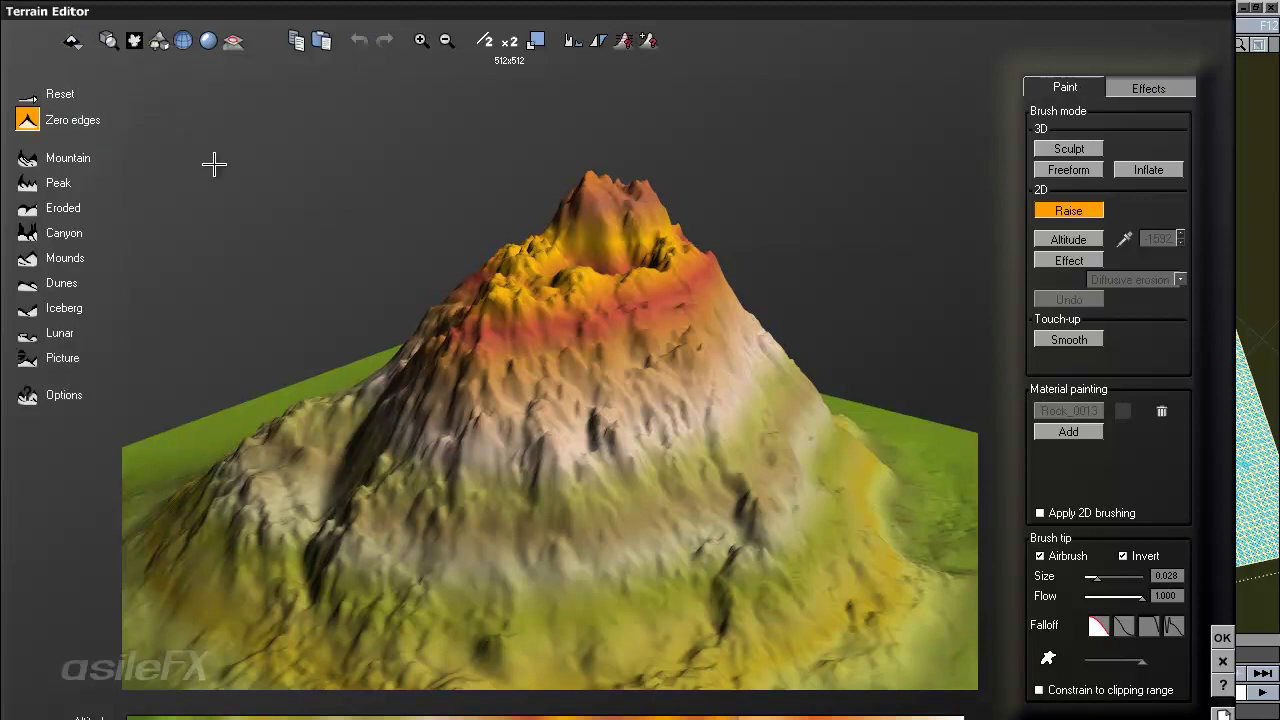
{"action": "mouse_move", "coordinate": [211, 157]}
{"action": "right_mouse_down"}
{"action": "mouse_move", "coordinate": [960, 366]}
{"action": "mouse_move", "coordinate": [571, 360]}
{"action": "mouse_move", "coordinate": [831, 311]}
{"action": "right_mouse_up"}
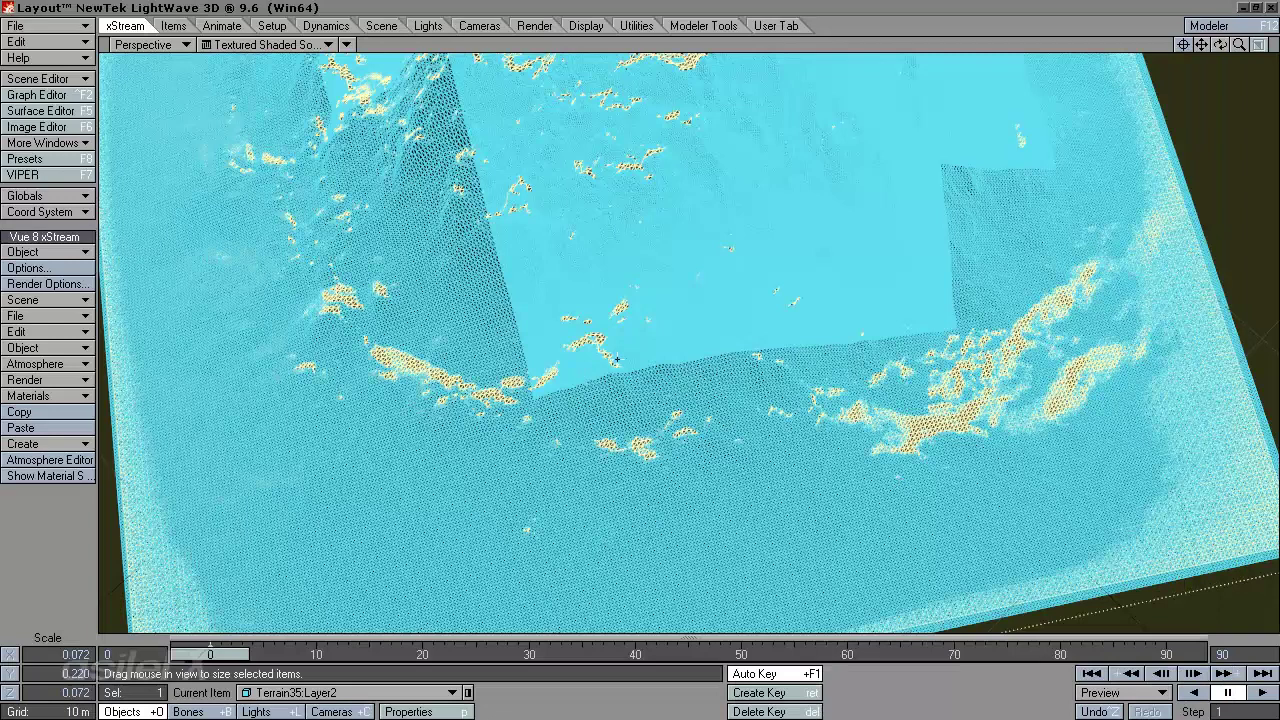
Return the viewport to the Camera View and display it as Textured Shaded Solid without wireframe
{"action": "left_click", "coordinate": [143, 44]}
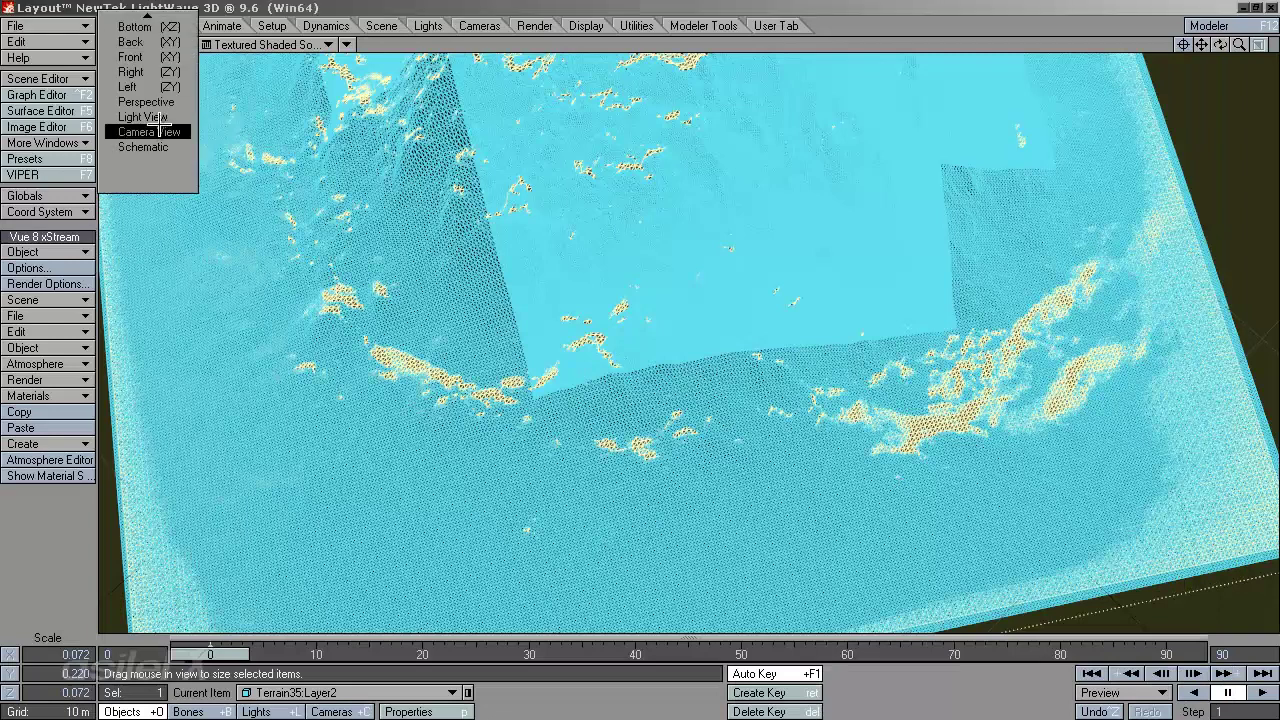
{"action": "left_click", "coordinate": [155, 125]}
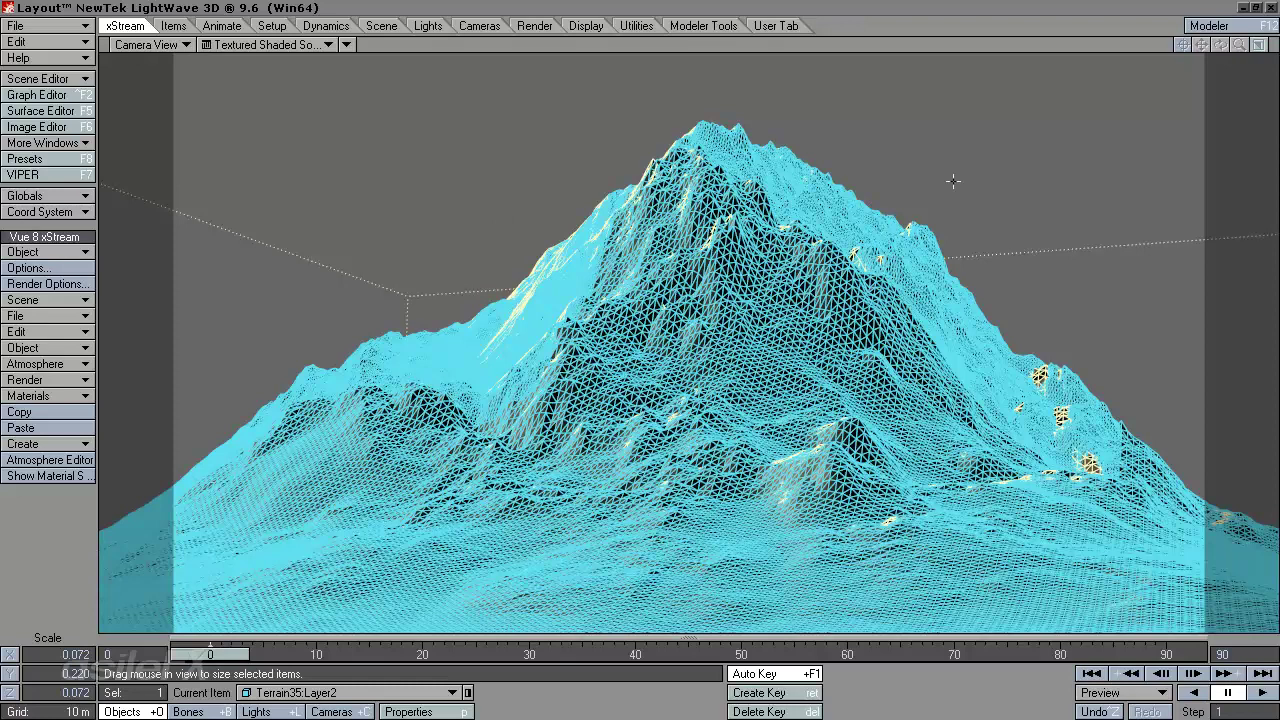
{"action": "left_click", "coordinate": [278, 45]}
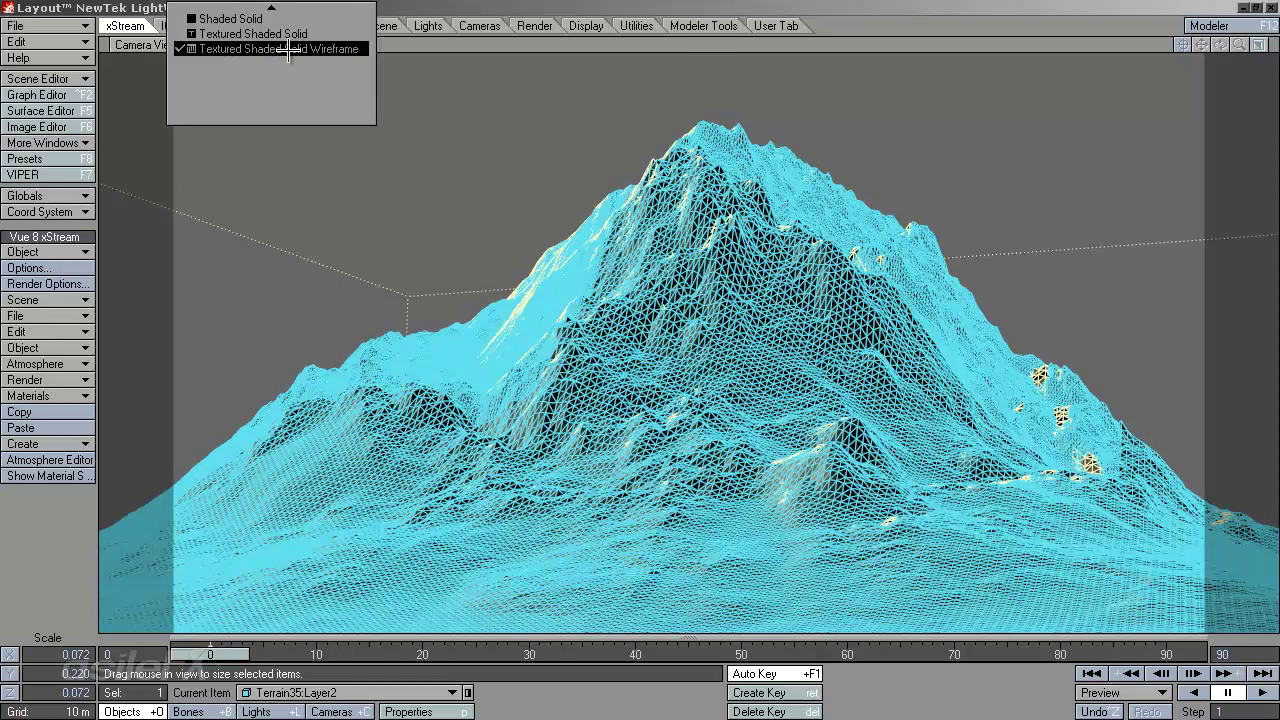
{"action": "left_click", "coordinate": [250, 33]}
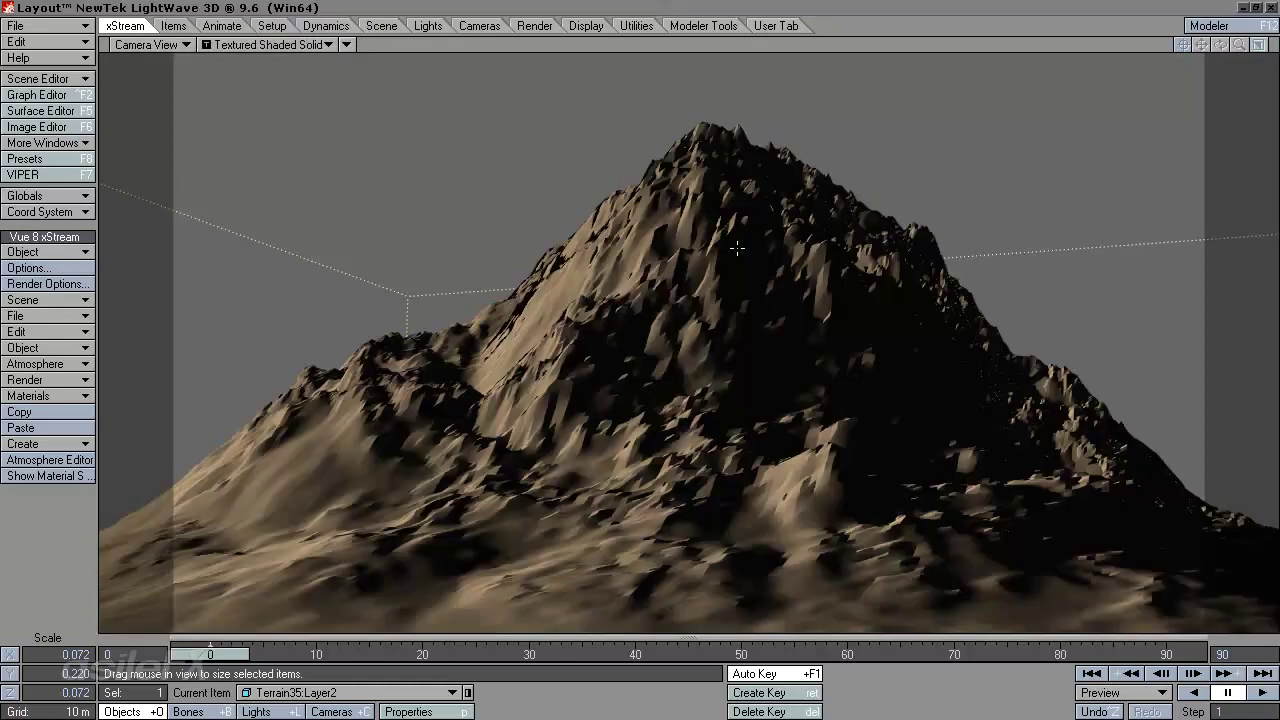
Save a copy of the Terrain35:Layer2 object as Mountain_fx in the Objects folder
{"action": "left_click", "coordinate": [405, 693]}
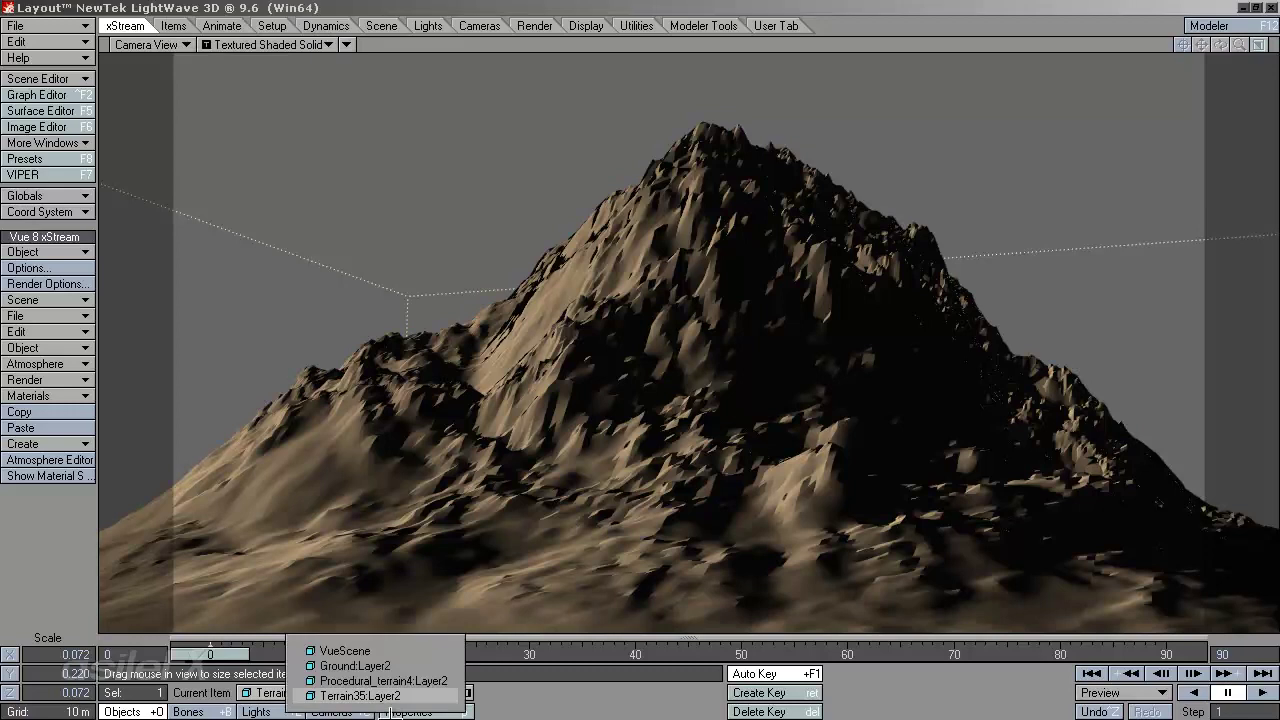
{"action": "left_click", "coordinate": [413, 695]}
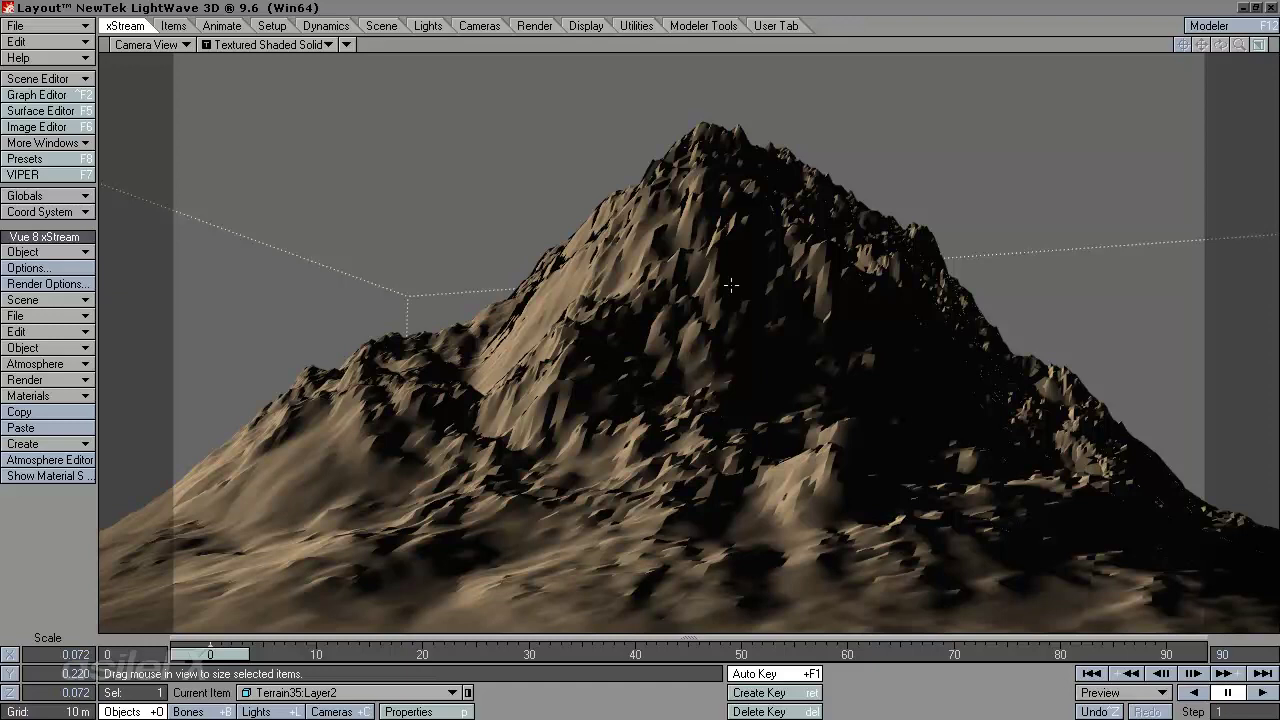
{"action": "left_click", "coordinate": [68, 26]}
{"action": "mouse_move", "coordinate": [86, 29]}
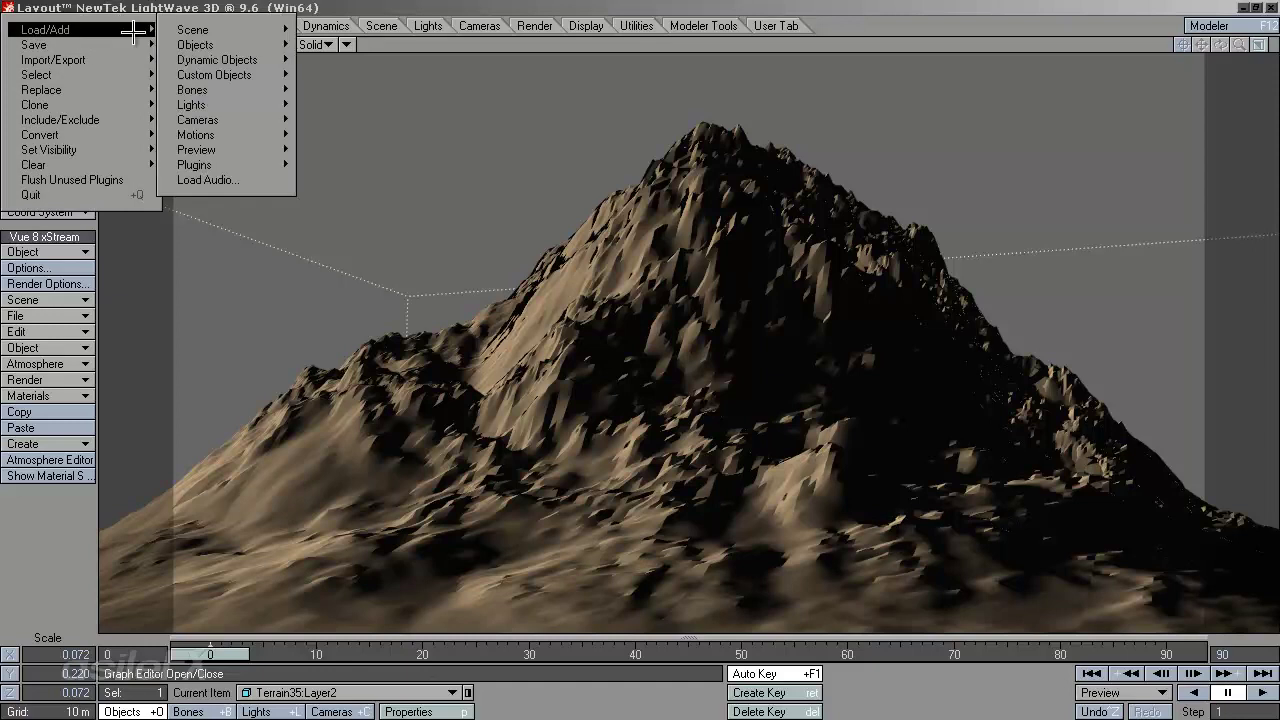
{"action": "mouse_move", "coordinate": [197, 44]}
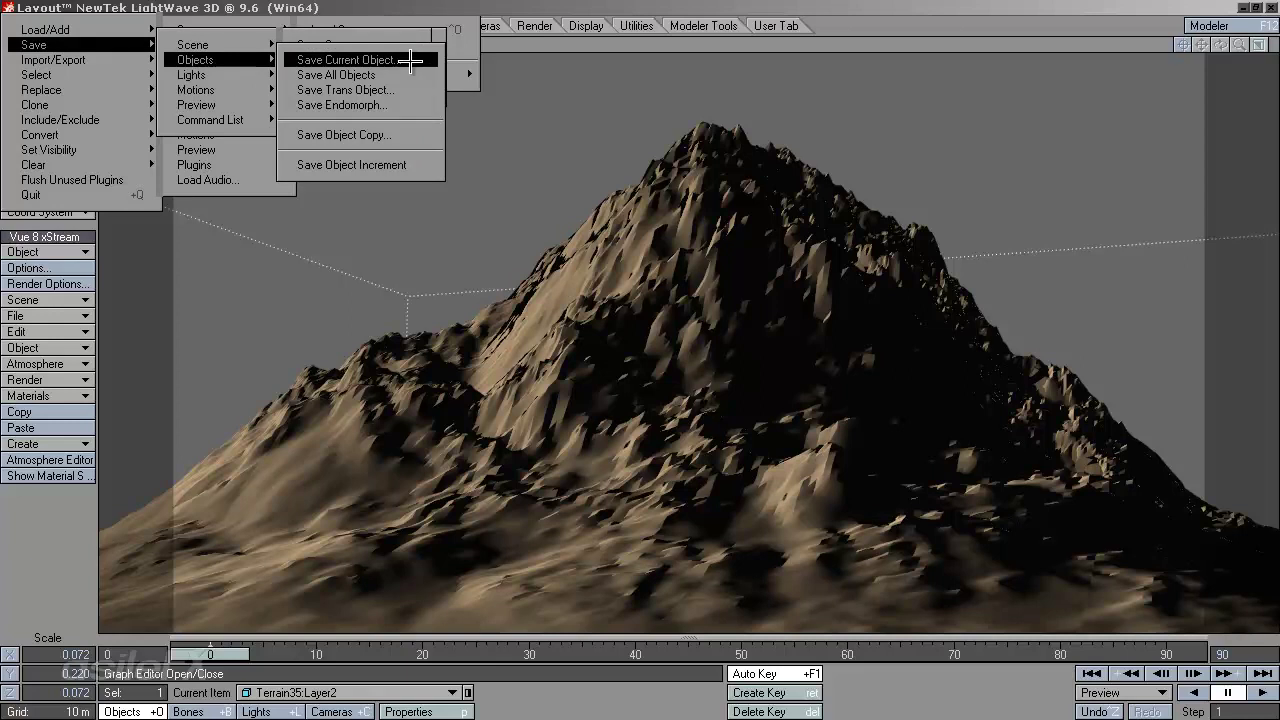
{"action": "left_click", "coordinate": [416, 134]}
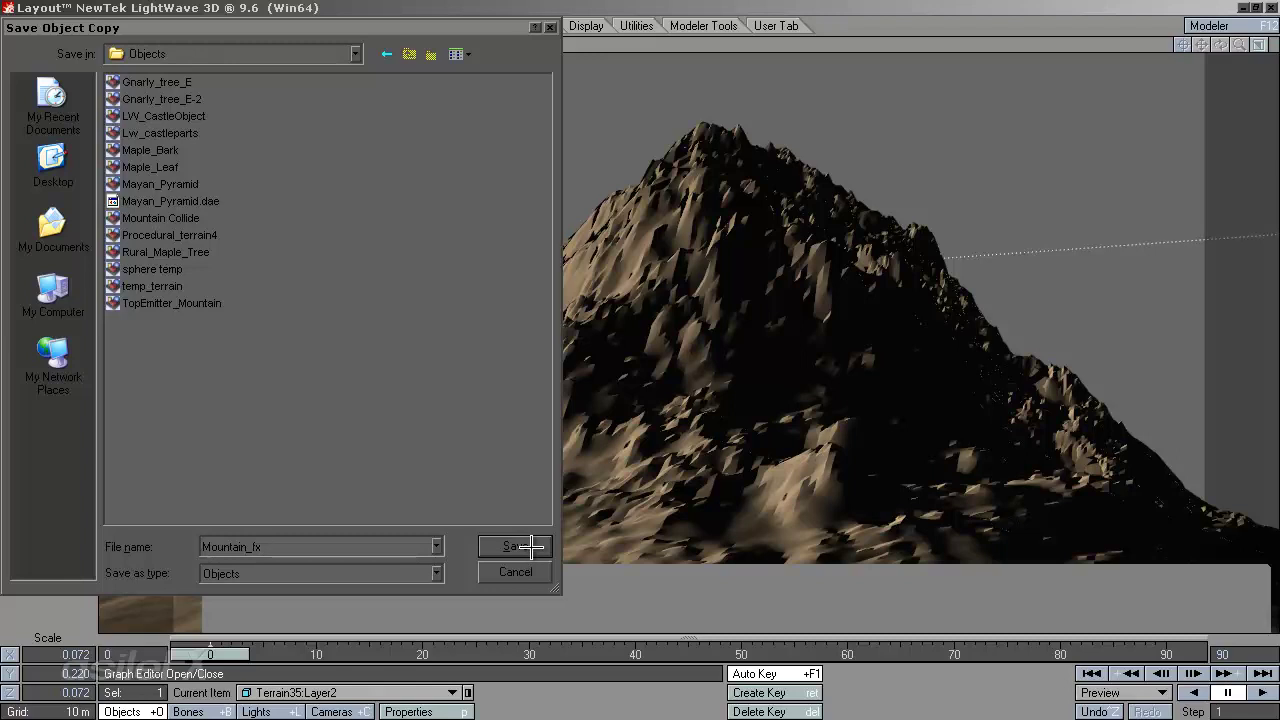
{"action": "left_click", "coordinate": [514, 546]}
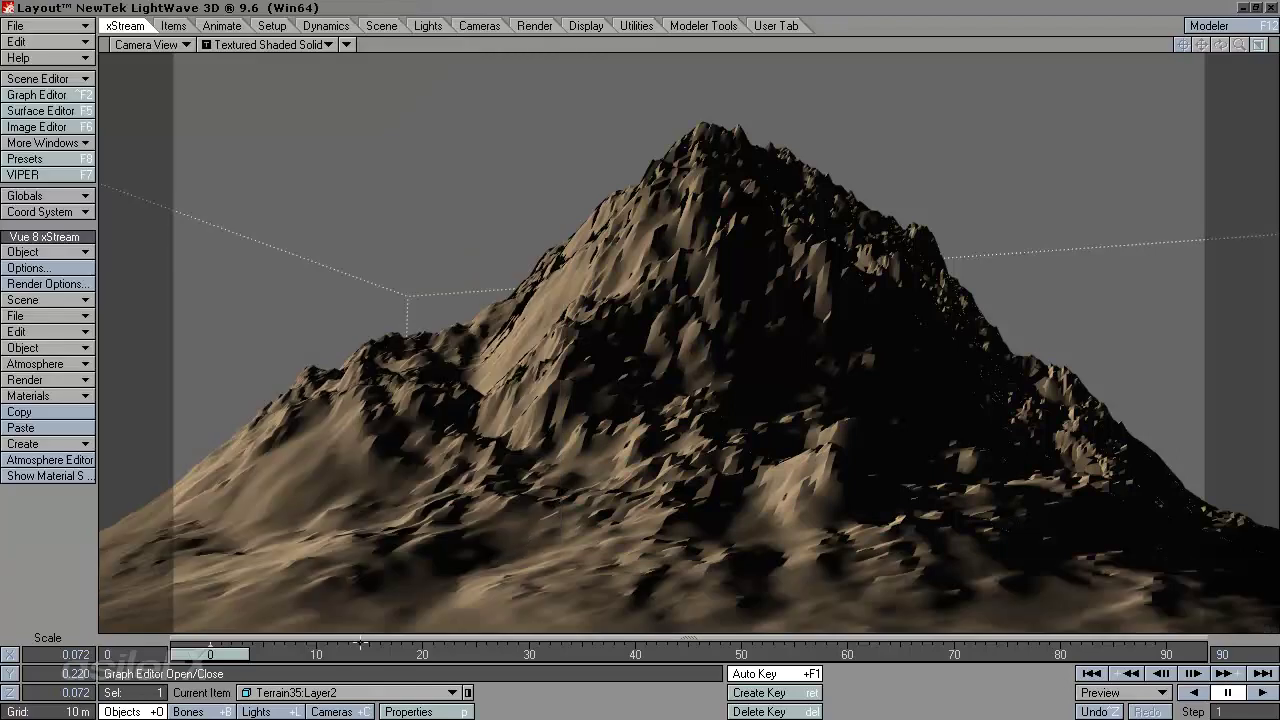
{"action": "left_click", "coordinate": [300, 692]}
{"action": "left_click", "coordinate": [300, 692]}
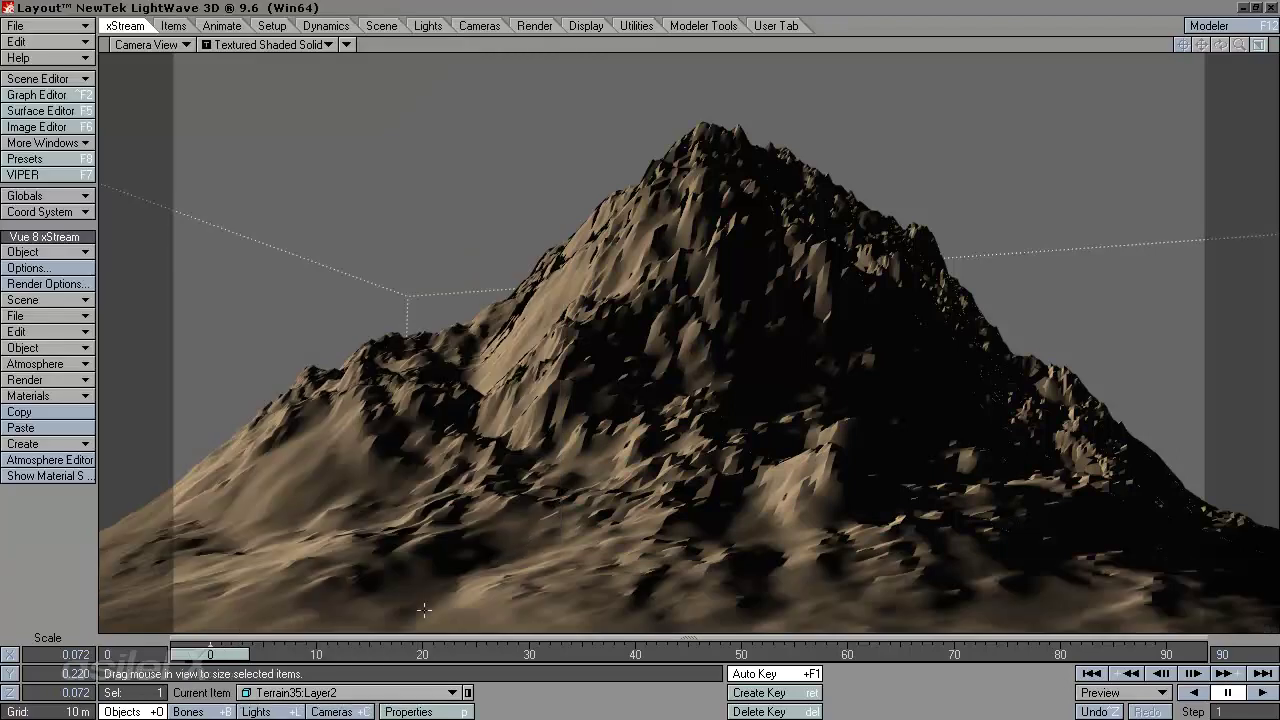
Clear the Terrain35:Layer2 object from the scene
{"action": "key", "text": "minus"}
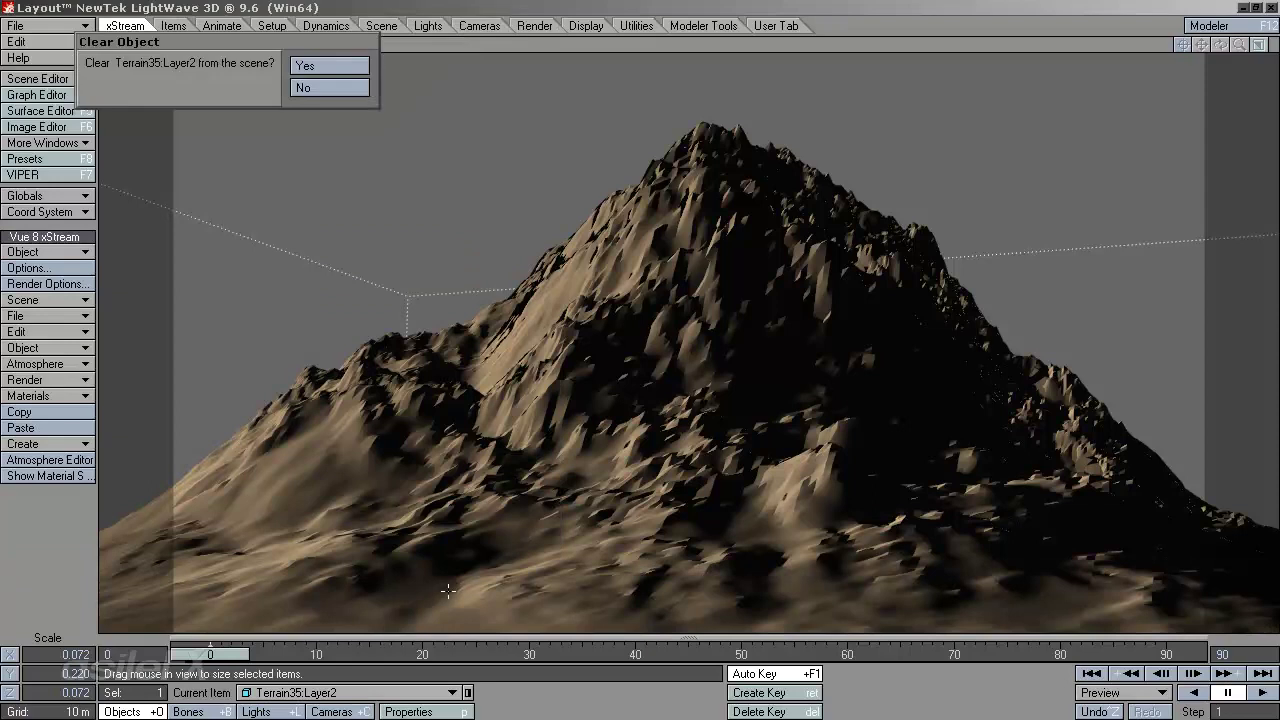
{"action": "key", "text": "Return"}
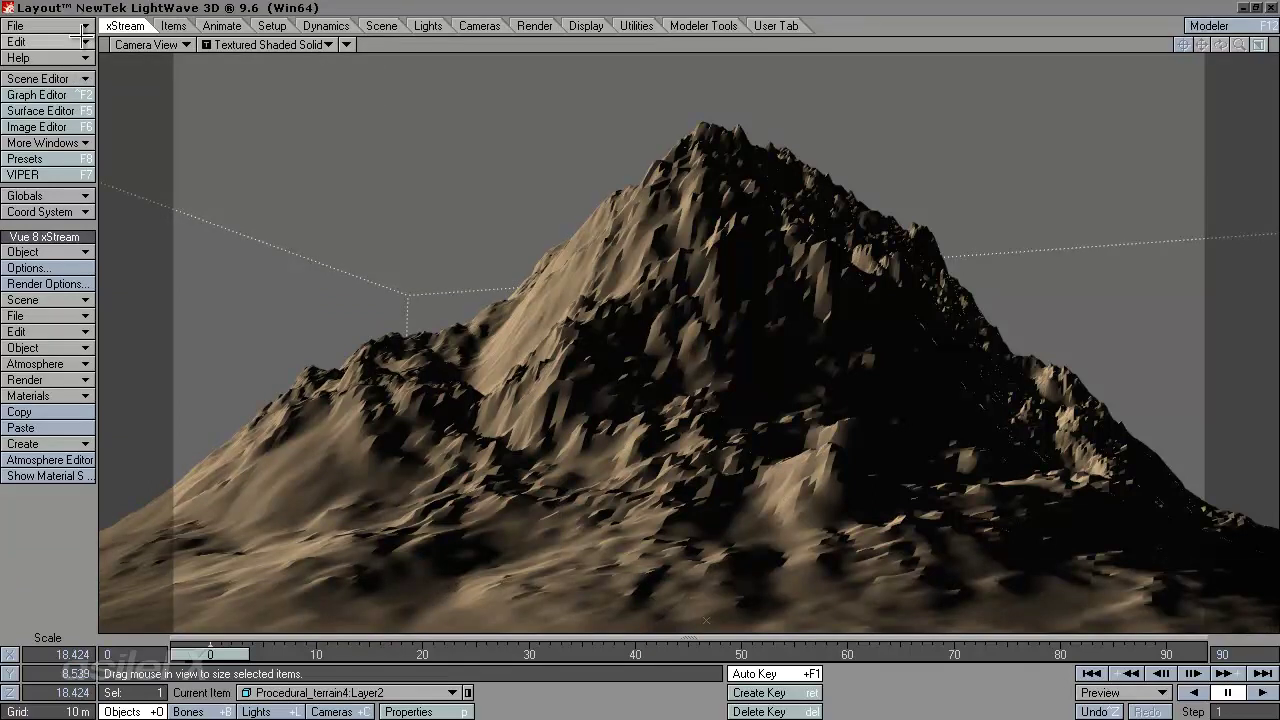
{"action": "left_click", "coordinate": [40, 25]}
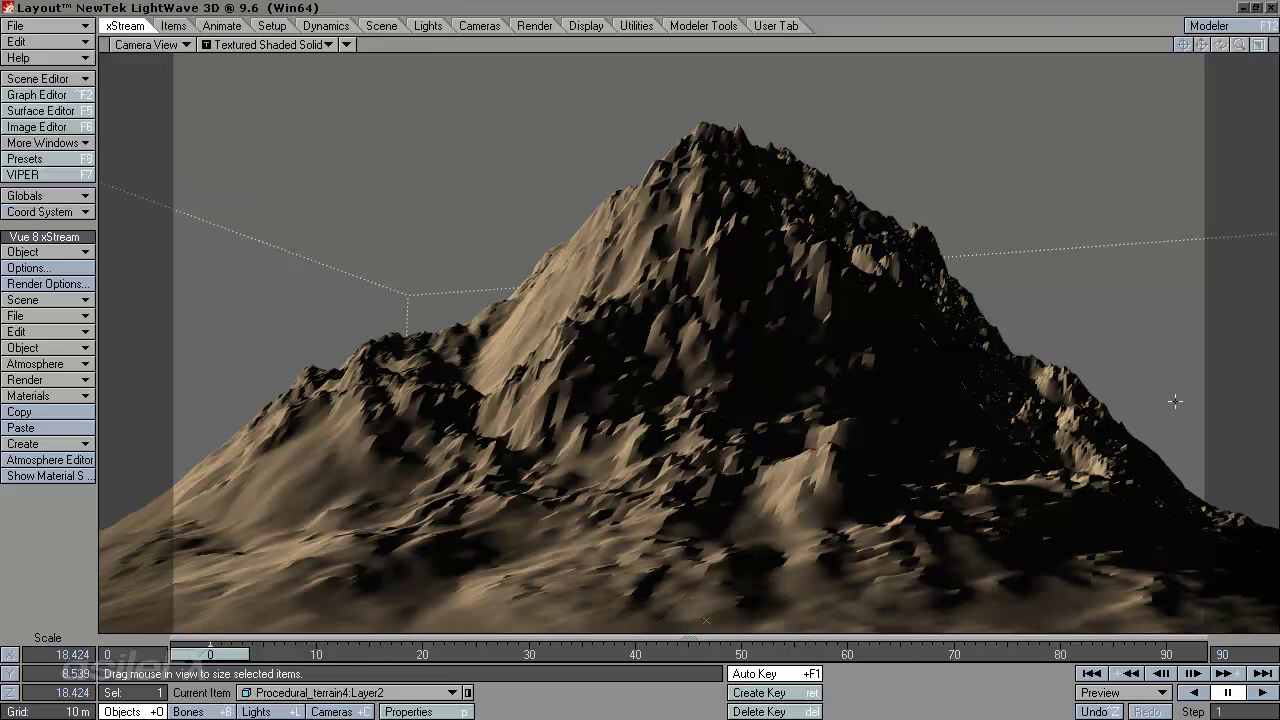
Switch to Modeler and load the Mountain_fx object from the Objects folder
{"action": "left_click", "coordinate": [1215, 27]}
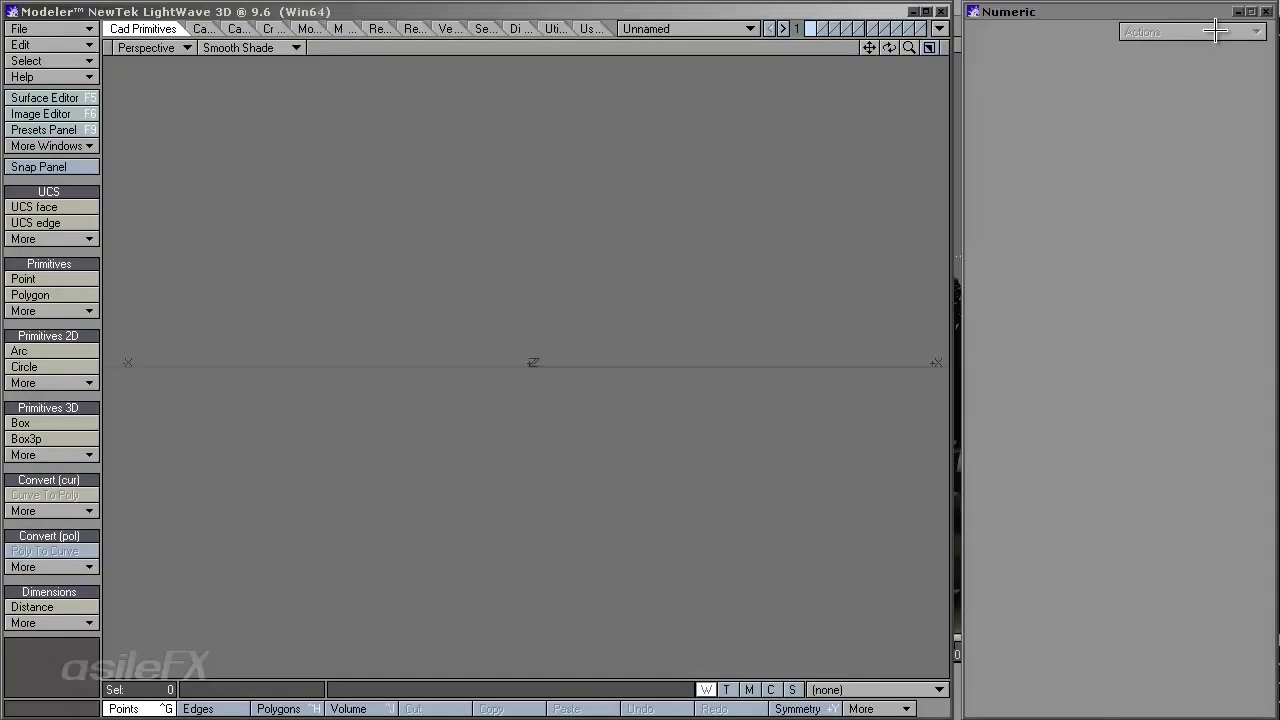
{"action": "left_click", "coordinate": [80, 29]}
{"action": "mouse_move", "coordinate": [95, 30]}
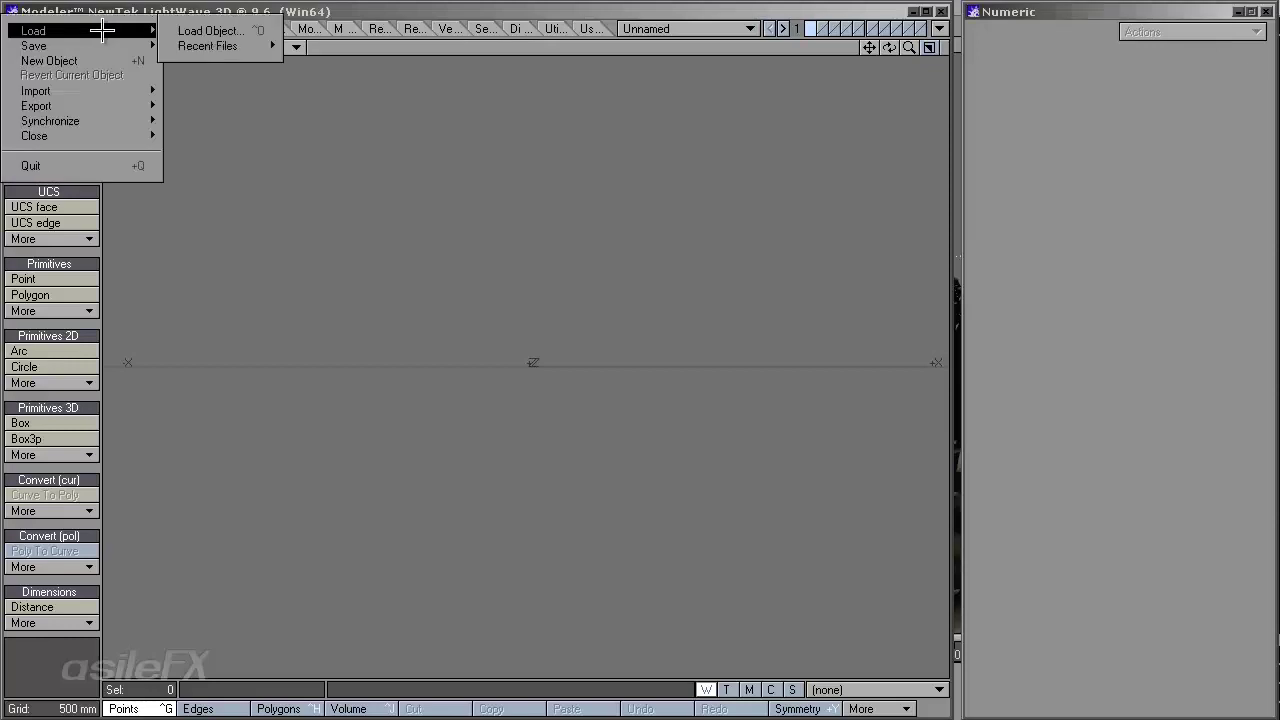
{"action": "left_click", "coordinate": [208, 31]}
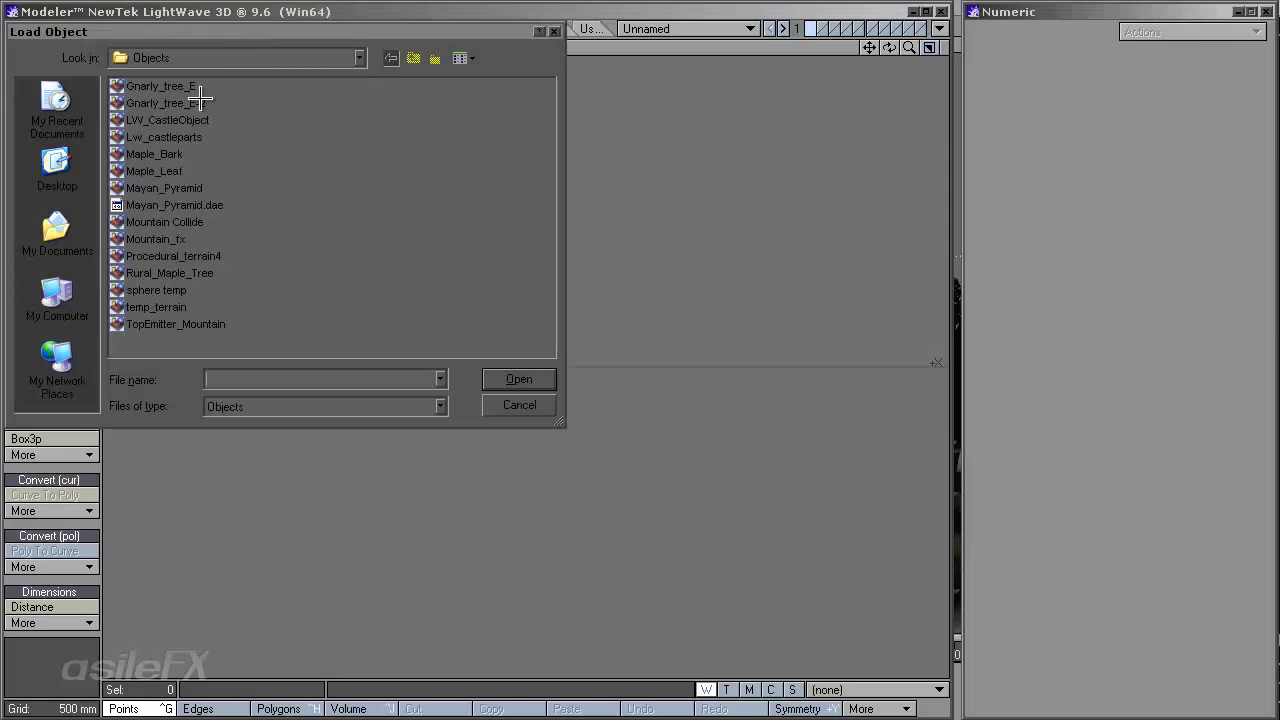
{"action": "left_click", "coordinate": [163, 239]}
{"action": "double_click", "coordinate": [163, 239]}
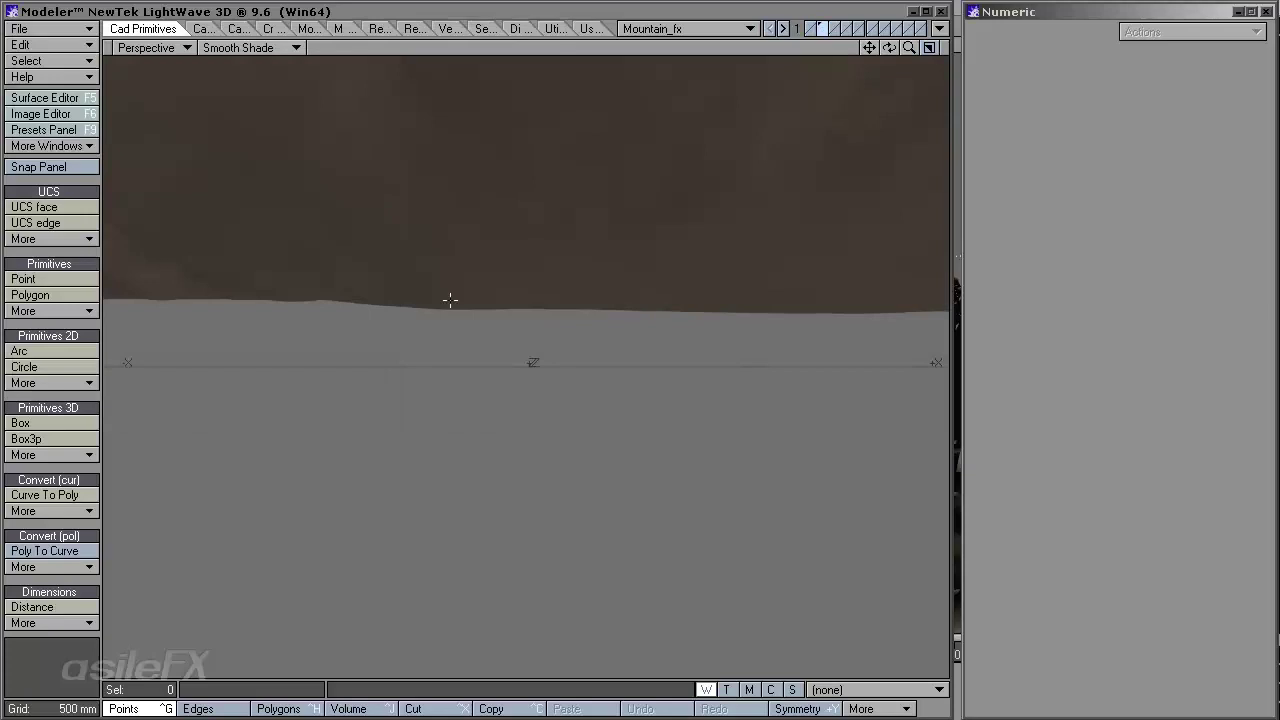
Merge the duplicate points of the Mountain_fx mesh using the Automatic range
{"action": "key", "text": "a"}
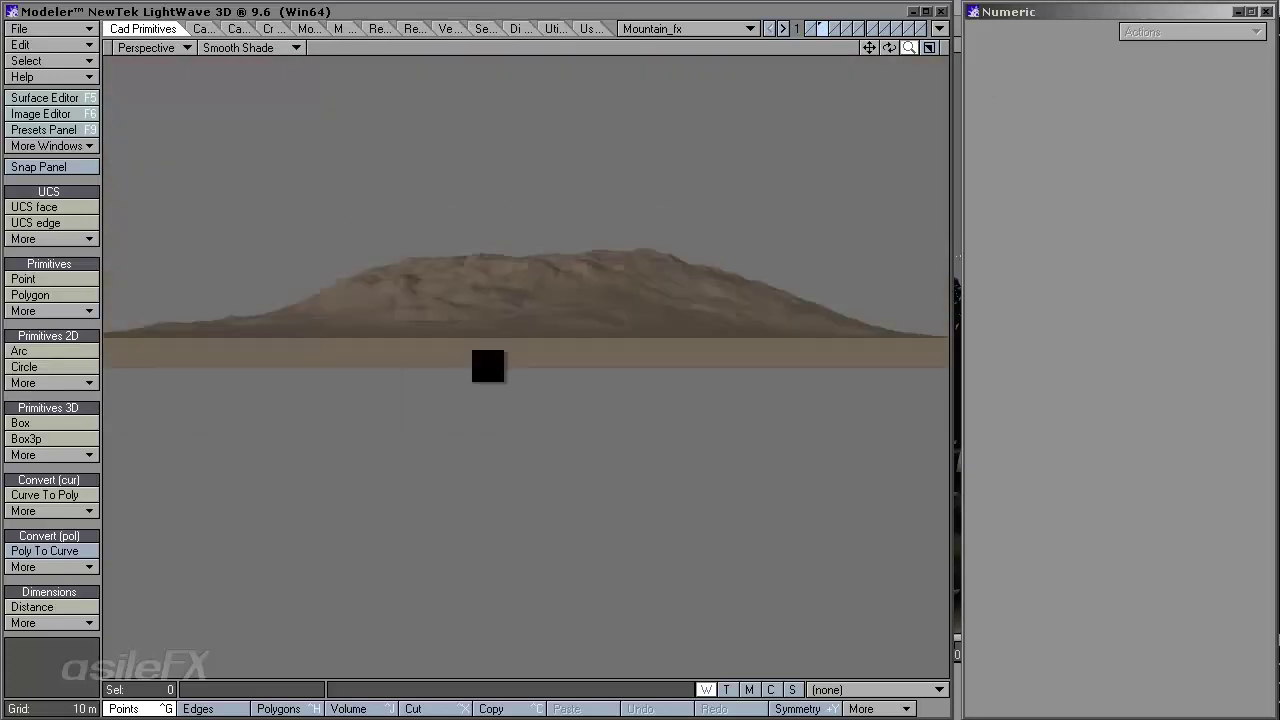
{"action": "left_click_drag", "start_coordinate": [488, 365], "coordinate": [822, 128], "text": "alt"}
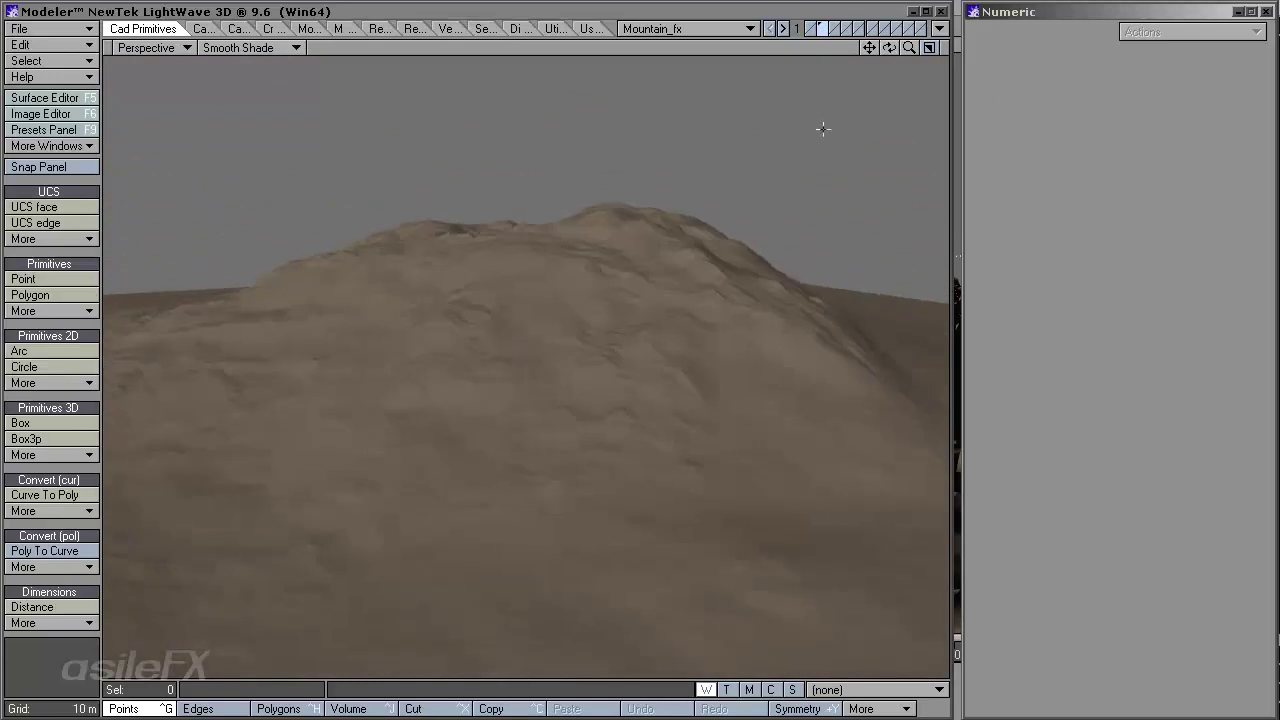
{"action": "left_click_drag", "start_coordinate": [909, 47], "coordinate": [780, 328]}
{"action": "left_click_drag", "start_coordinate": [889, 47], "coordinate": [489, 363]}
{"action": "left_click_drag", "start_coordinate": [897, 48], "coordinate": [489, 363]}
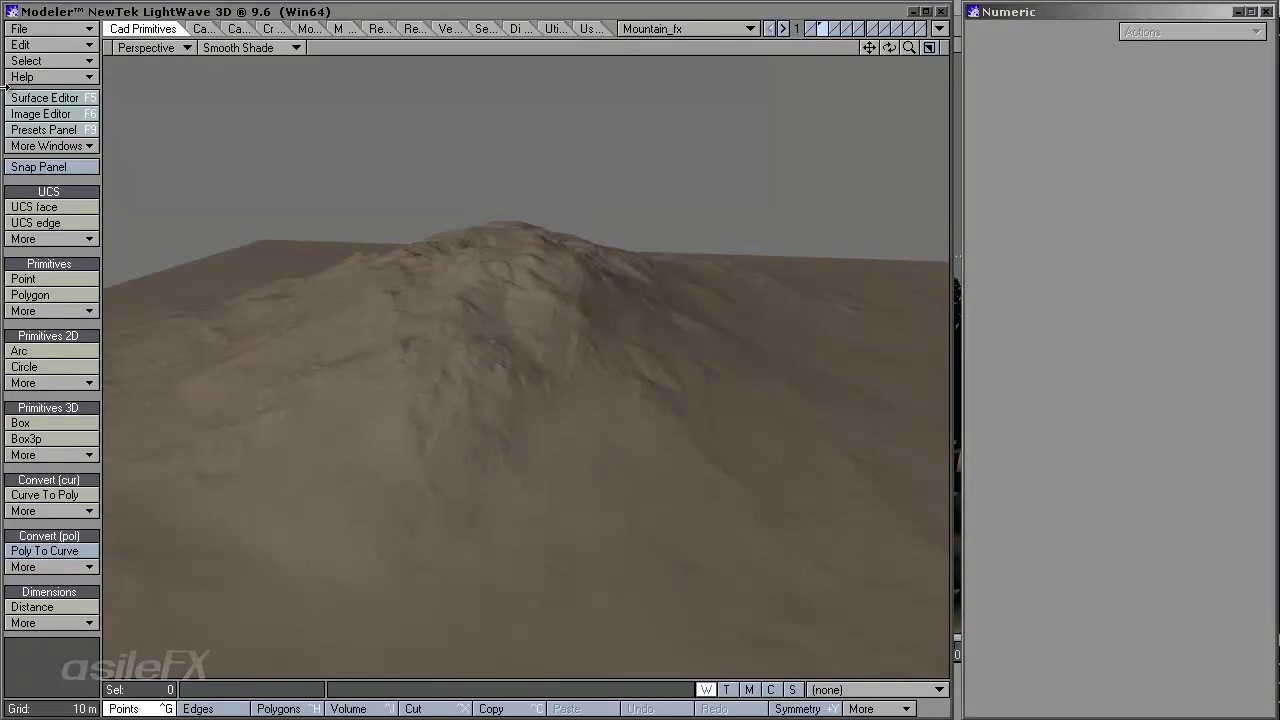
{"action": "key", "text": "m"}
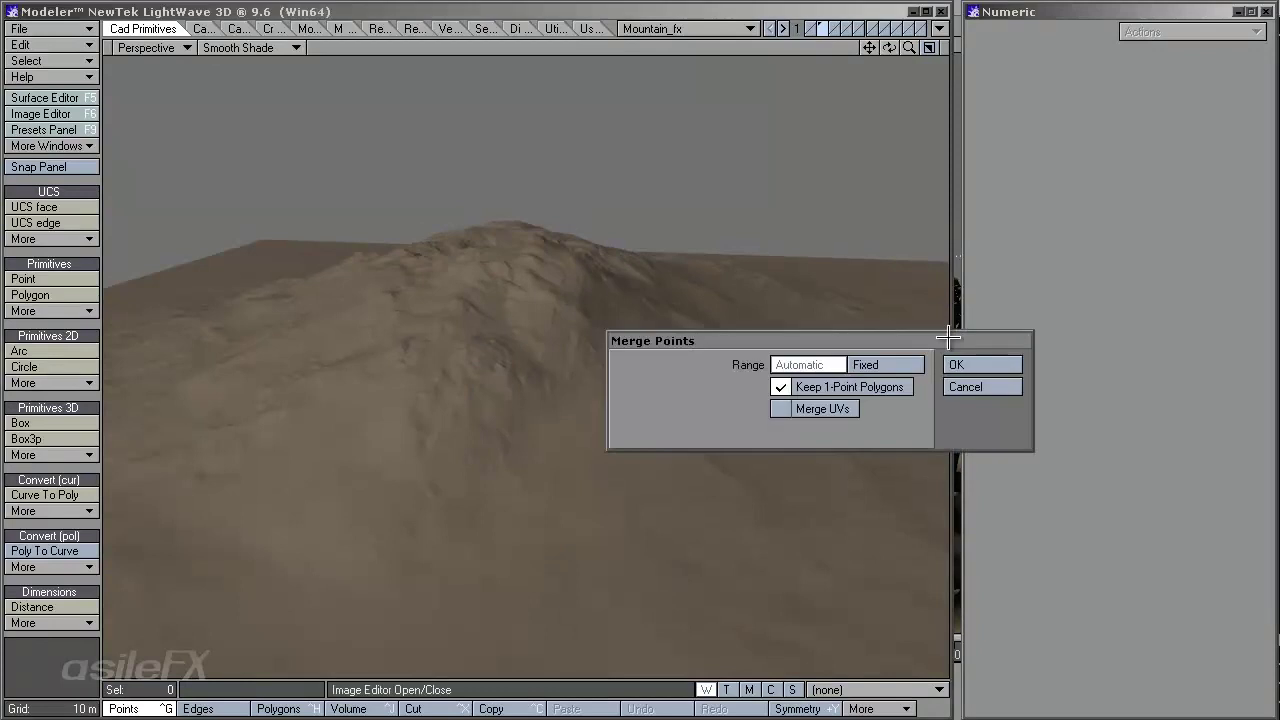
{"action": "left_click", "coordinate": [893, 389]}
{"action": "left_click", "coordinate": [987, 362]}
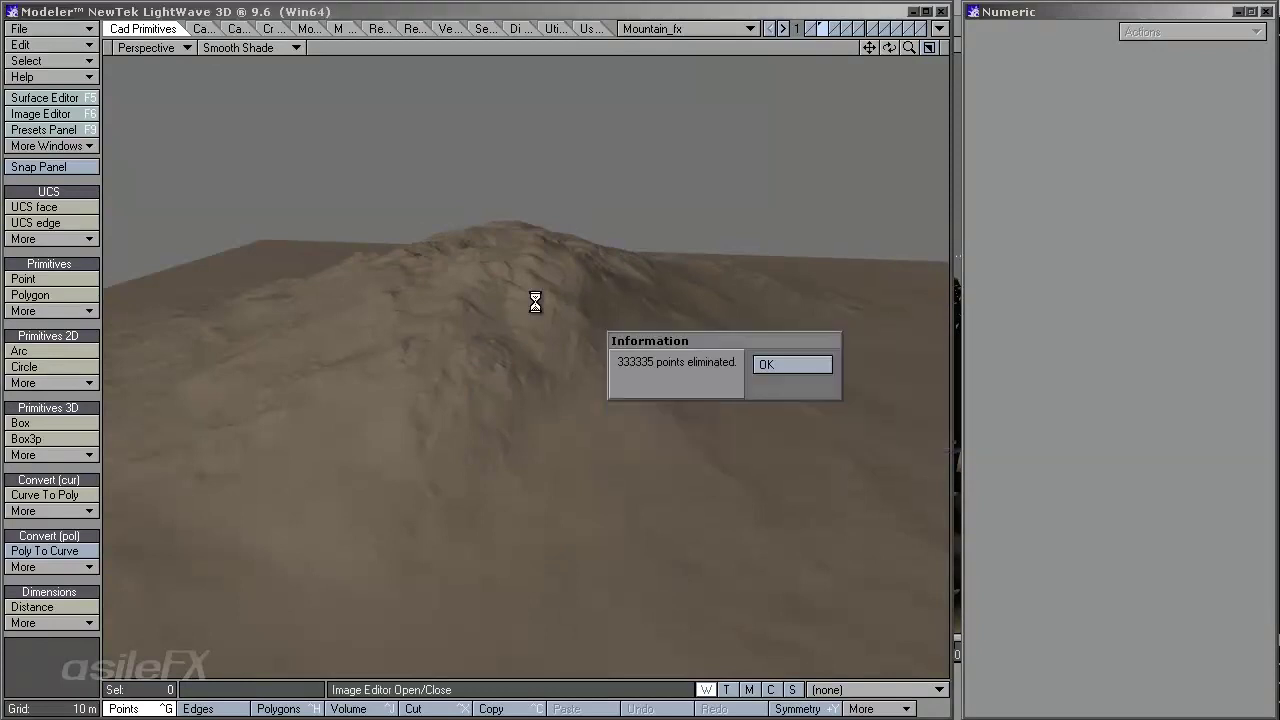
{"action": "left_click", "coordinate": [788, 364]}
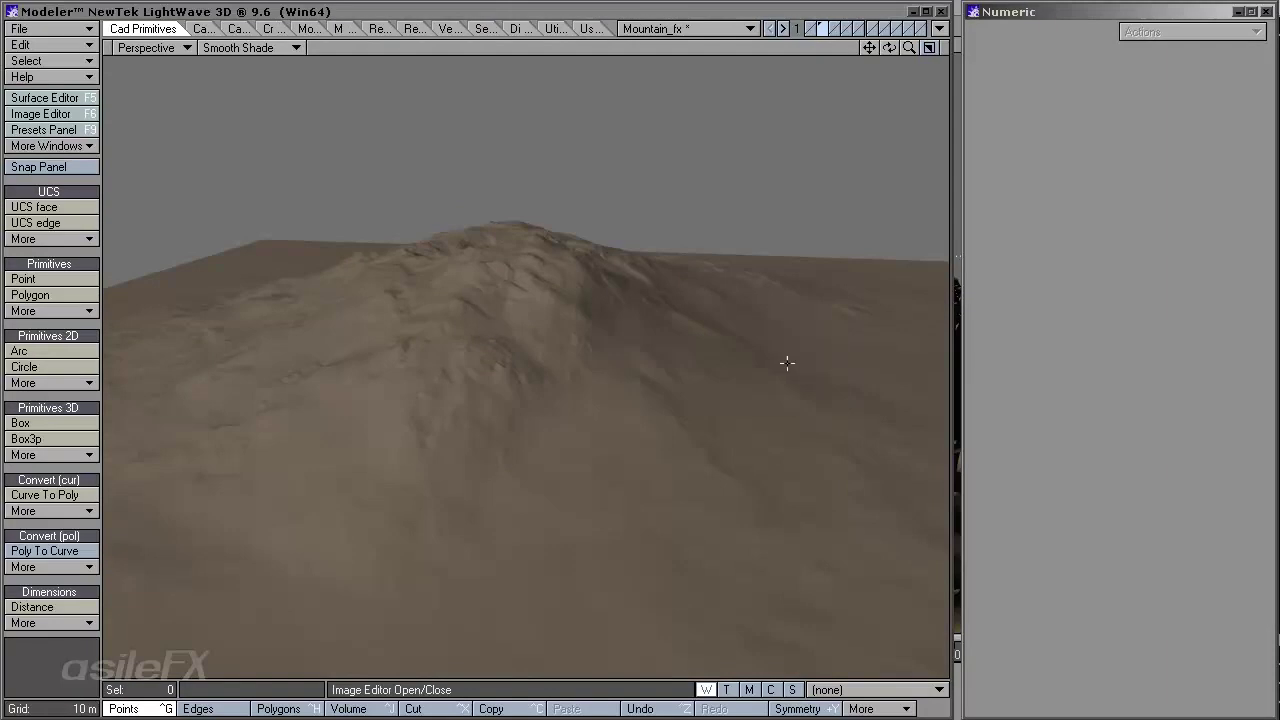
Check the mesh's existing xStream surface and assign the mesh a new default surface named FX_Mountain
{"action": "left_click", "coordinate": [75, 97]}
{"action": "left_click_drag", "start_coordinate": [955, 35], "coordinate": [645, 40]}
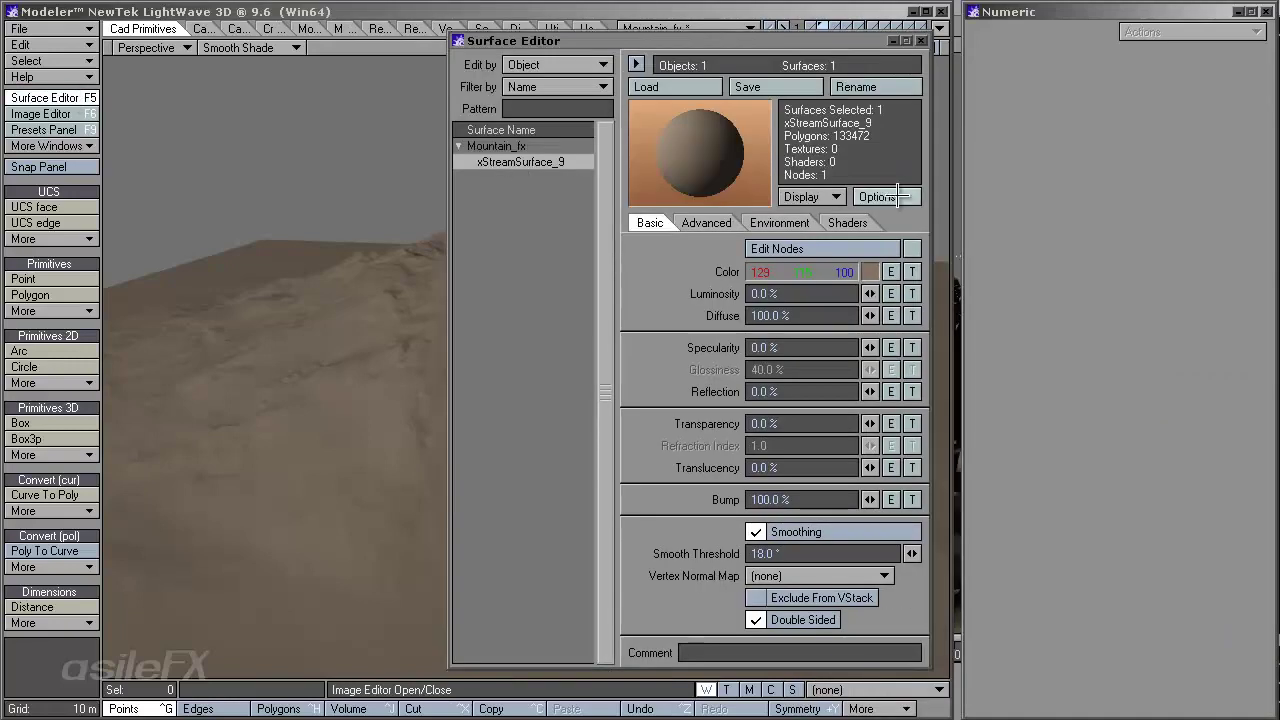
{"action": "left_click", "coordinate": [921, 41]}
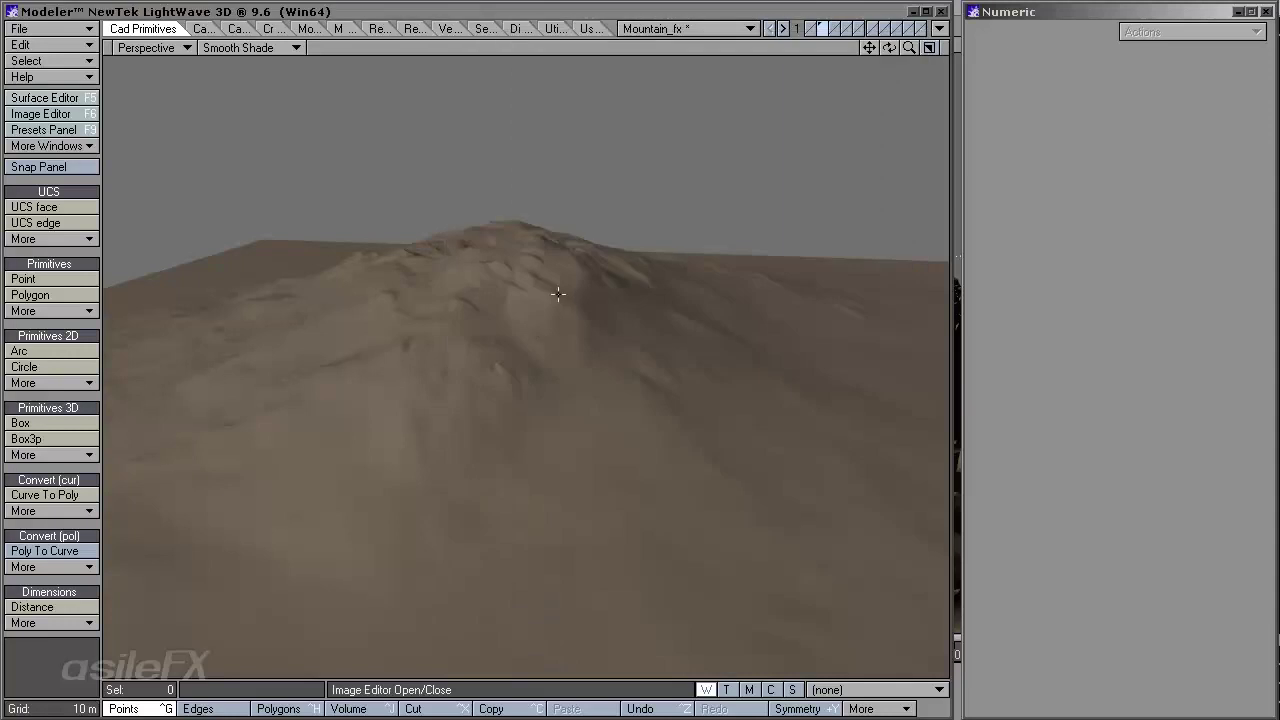
{"action": "key", "text": "q"}
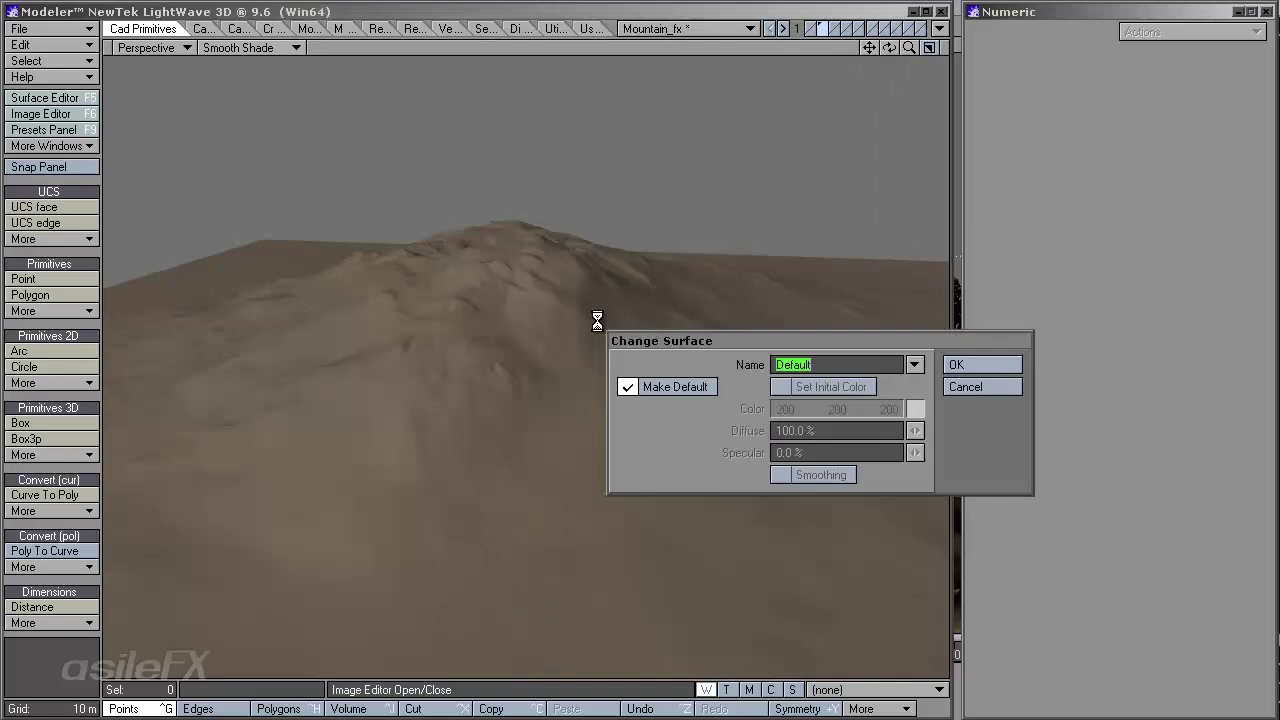
{"action": "left_click_drag", "start_coordinate": [850, 340], "coordinate": [724, 303]}
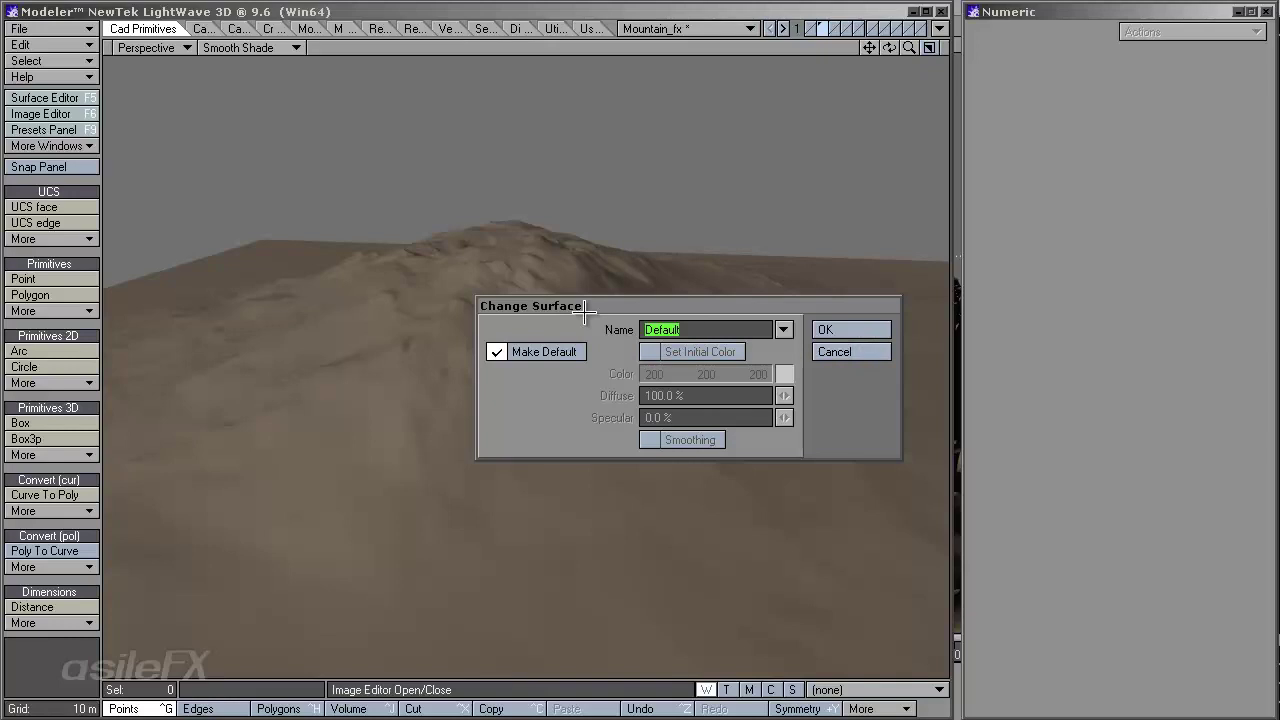
{"action": "type", "text": "FX"}
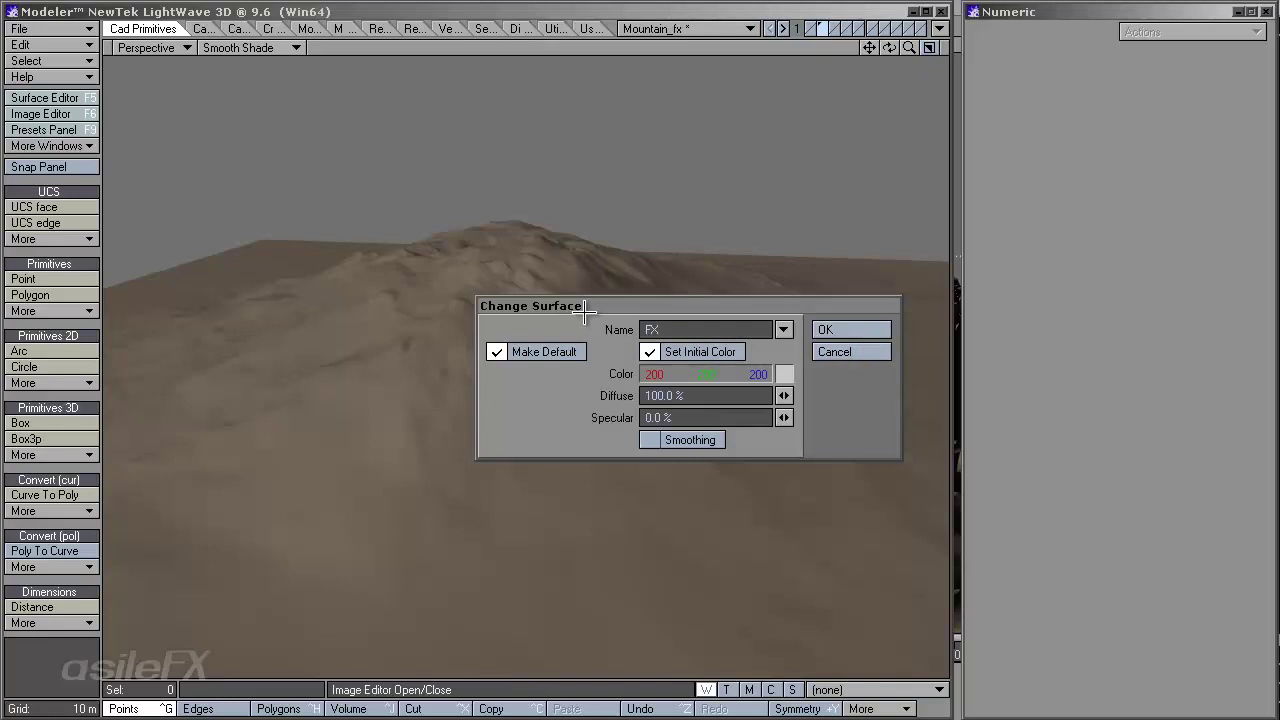
{"action": "type", "text": "_Mountain"}
{"action": "left_click", "coordinate": [870, 325]}
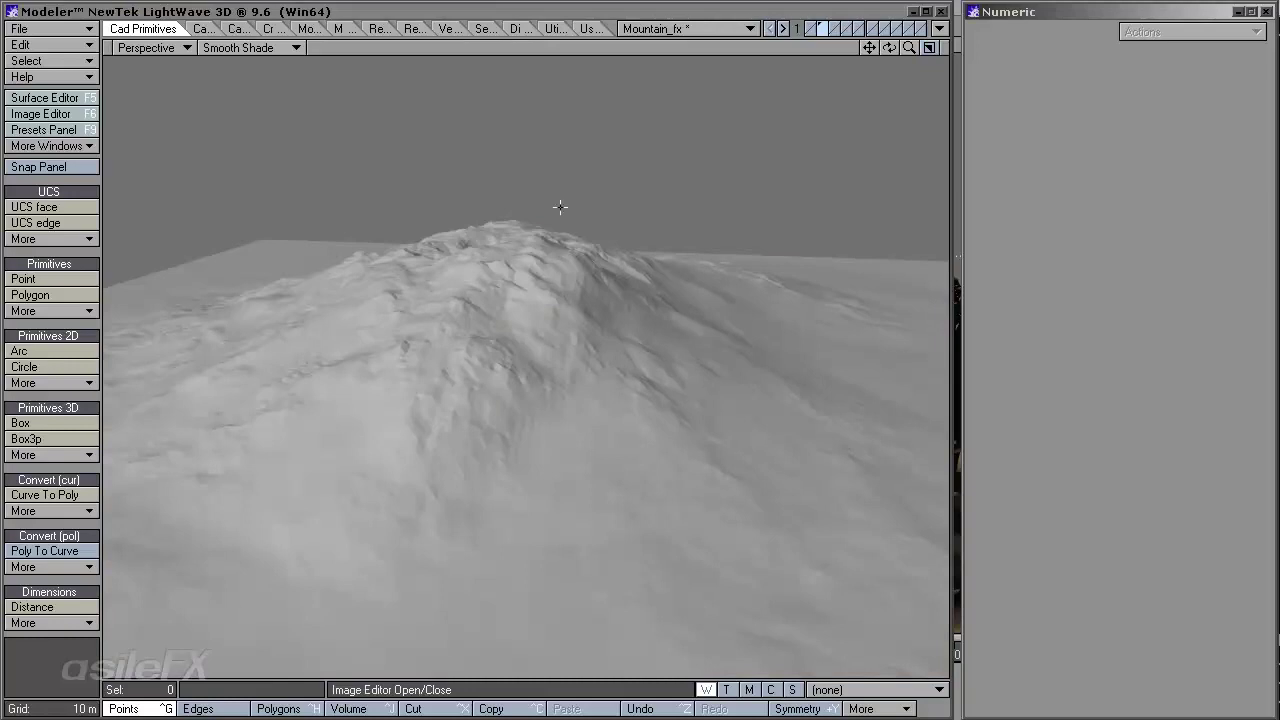
Enable smoothing on the FX_Mountain surface in the Surface Editor
{"action": "key", "text": "F5"}
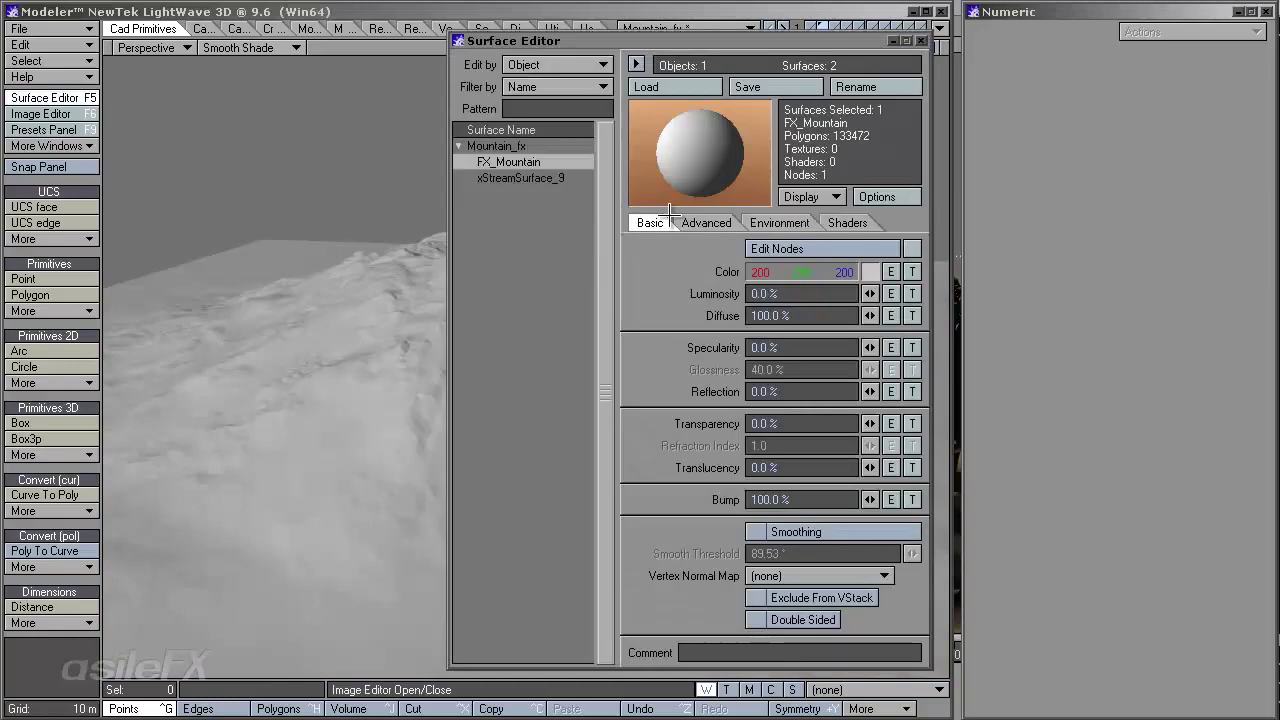
{"action": "left_click", "coordinate": [871, 533]}
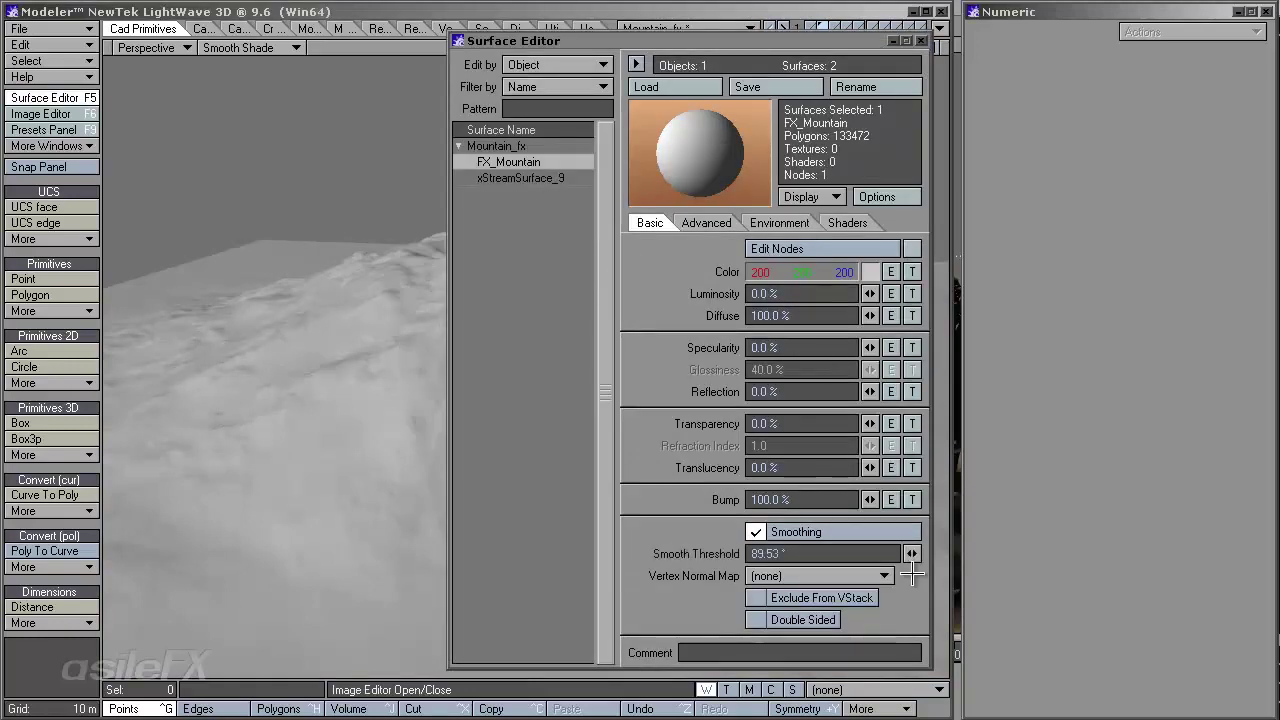
{"action": "left_click", "coordinate": [919, 41]}
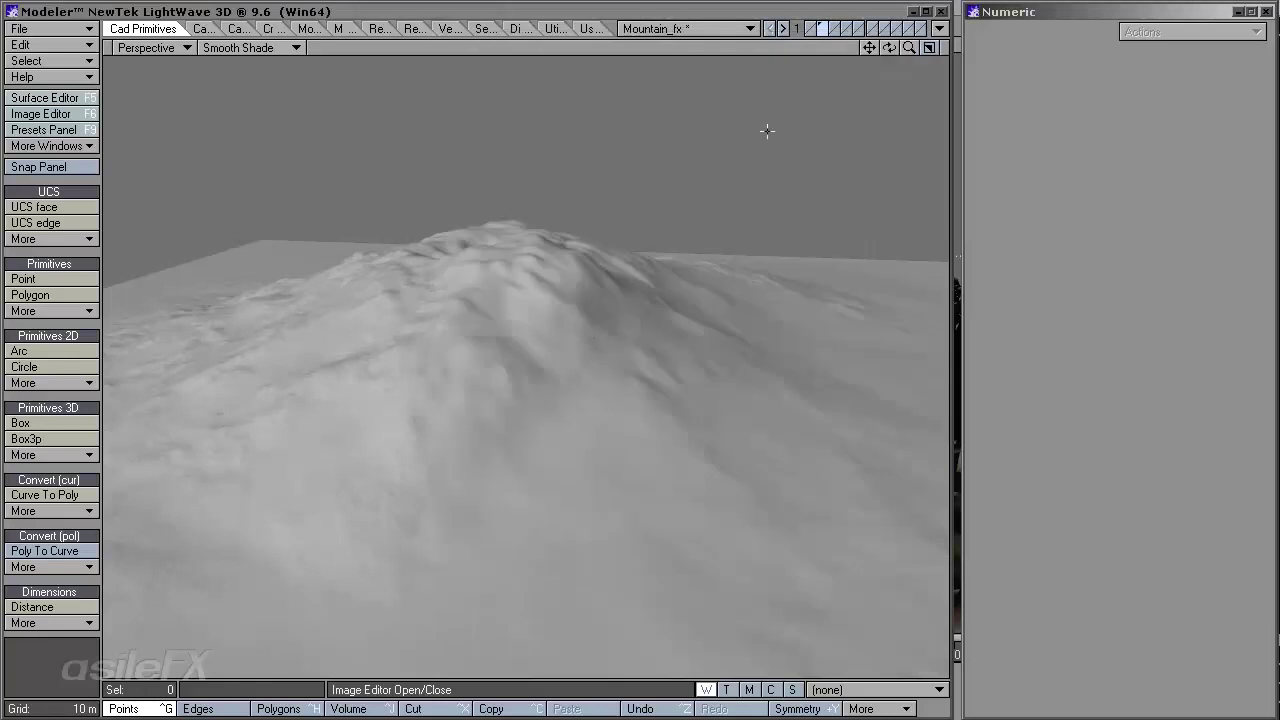
Send the Mountain_fx object from Modeler to the Layout scene
{"action": "left_click", "coordinate": [812, 24]}
{"action": "left_click", "coordinate": [939, 28]}
{"action": "left_click", "coordinate": [944, 58]}
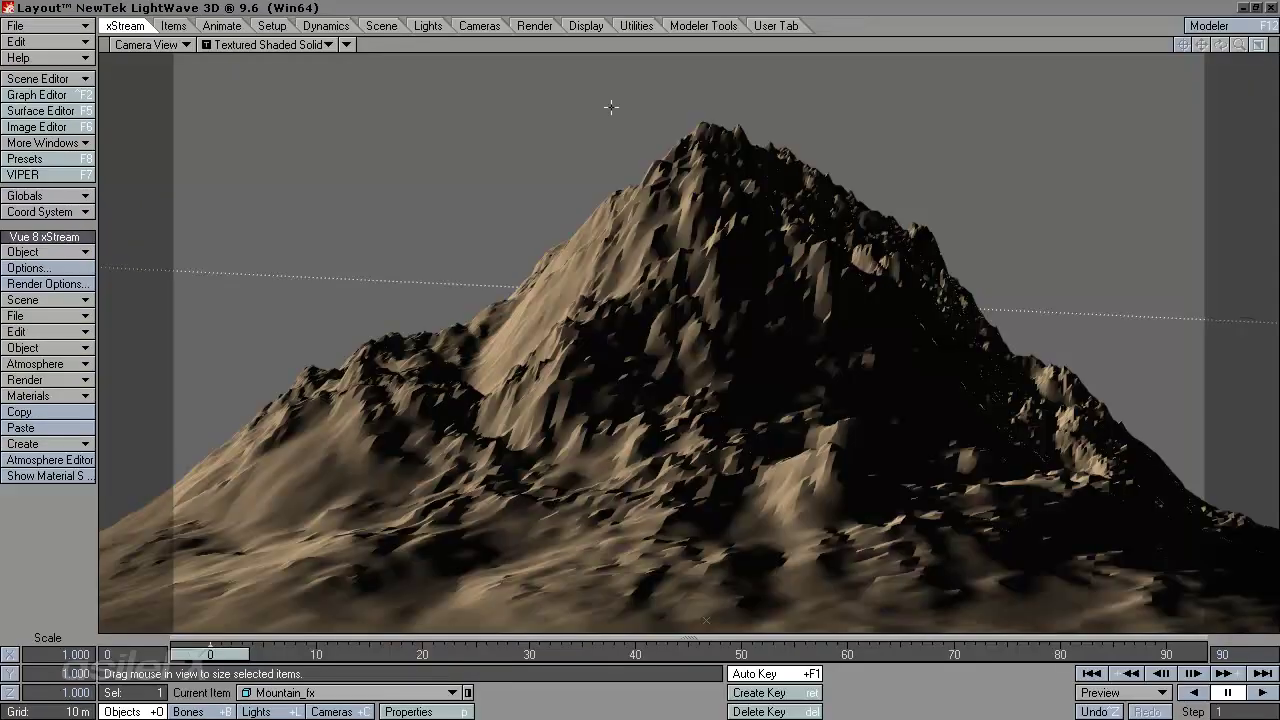
Switch the Layout viewport to Perspective and frame the whole mountain
{"action": "left_click", "coordinate": [147, 44]}
{"action": "left_click", "coordinate": [158, 20]}
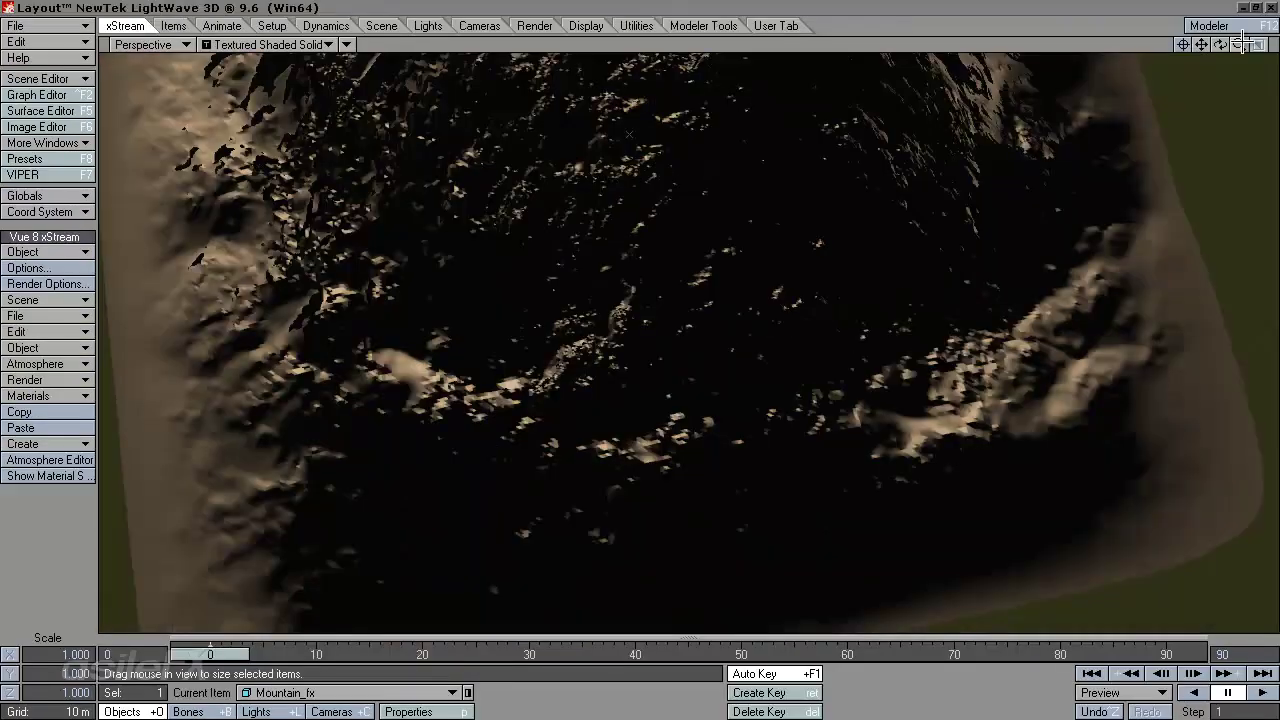
{"action": "left_click_drag", "start_coordinate": [1239, 44], "coordinate": [1262, 84]}
{"action": "left_click_drag", "start_coordinate": [653, 370], "coordinate": [637, 350]}
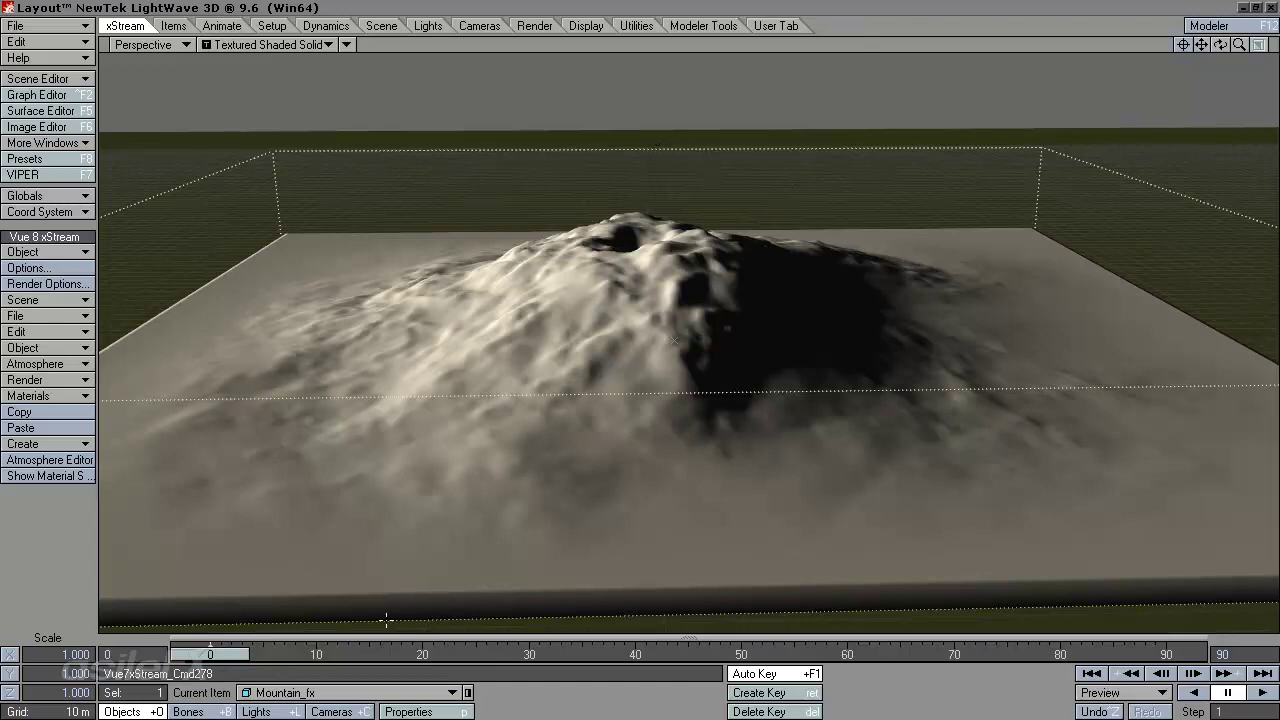
In Mountain_fx's motion options, set Procedural_terrain4:Layer2 as the Position Item under Controllers and Limits
{"action": "key", "text": "m"}
{"action": "left_click_drag", "start_coordinate": [897, 64], "coordinate": [954, 115]}
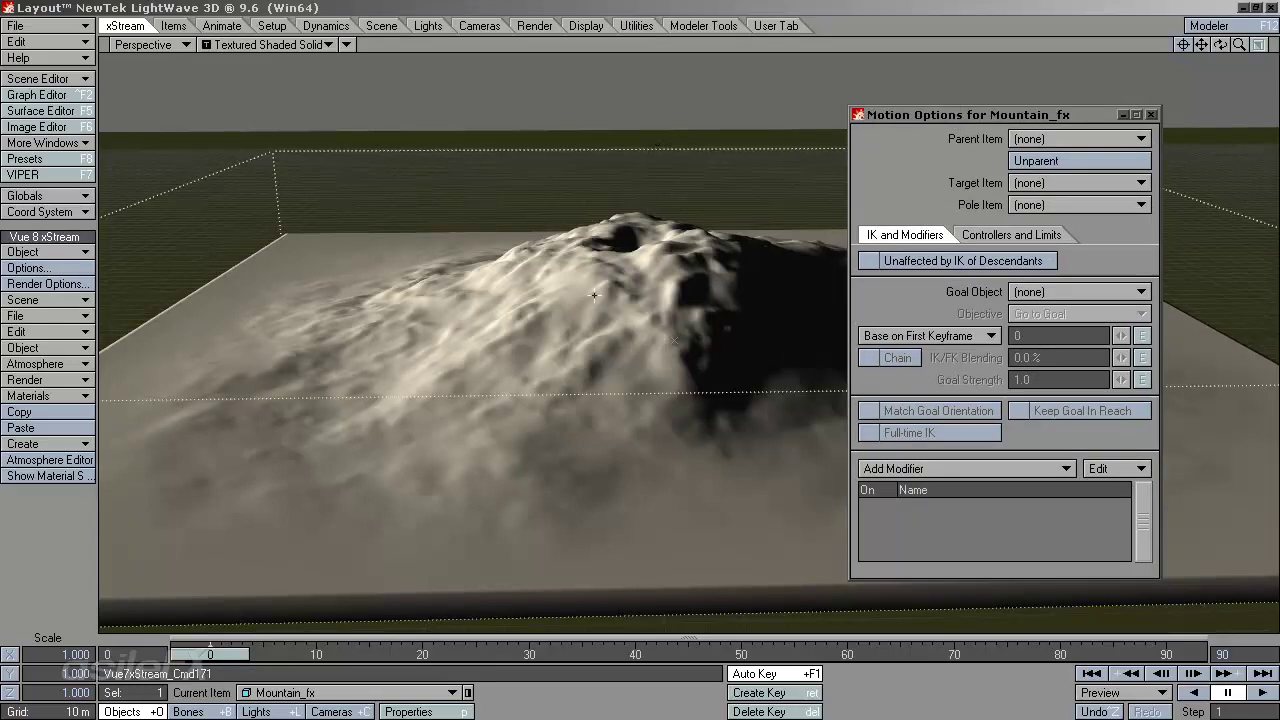
{"action": "left_click", "coordinate": [1000, 234]}
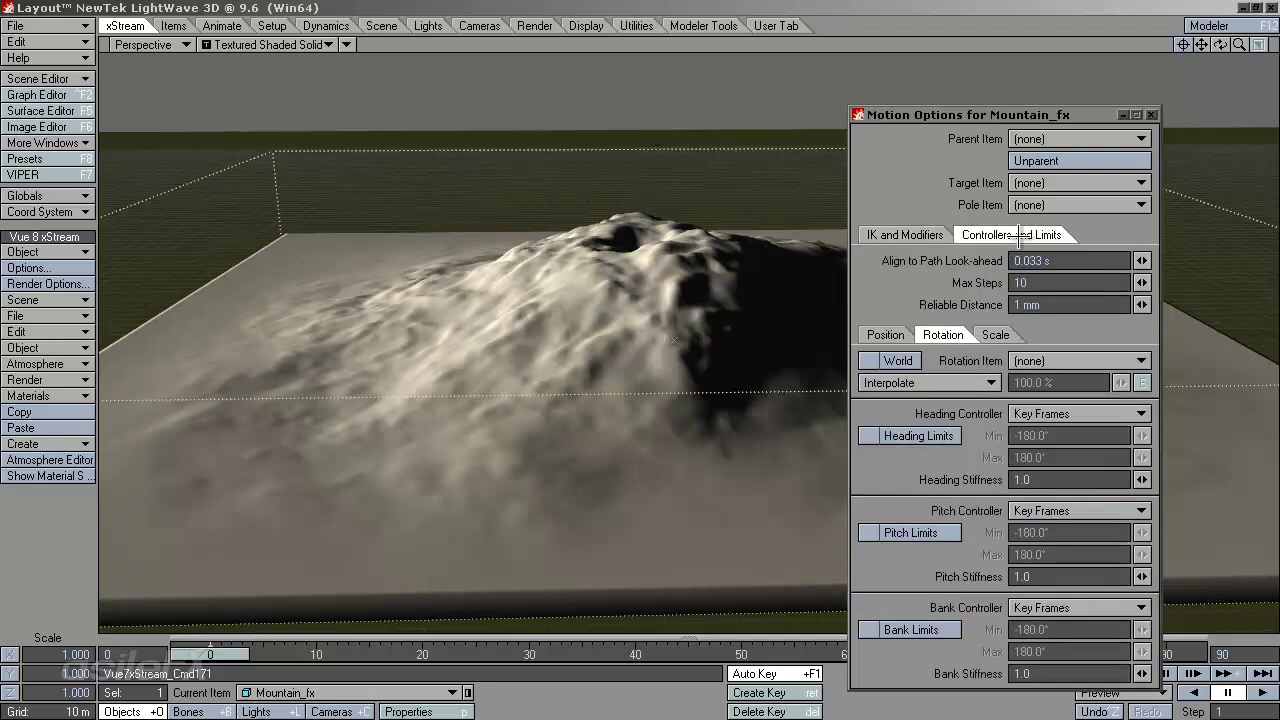
{"action": "left_click", "coordinate": [996, 336]}
{"action": "left_click", "coordinate": [888, 336]}
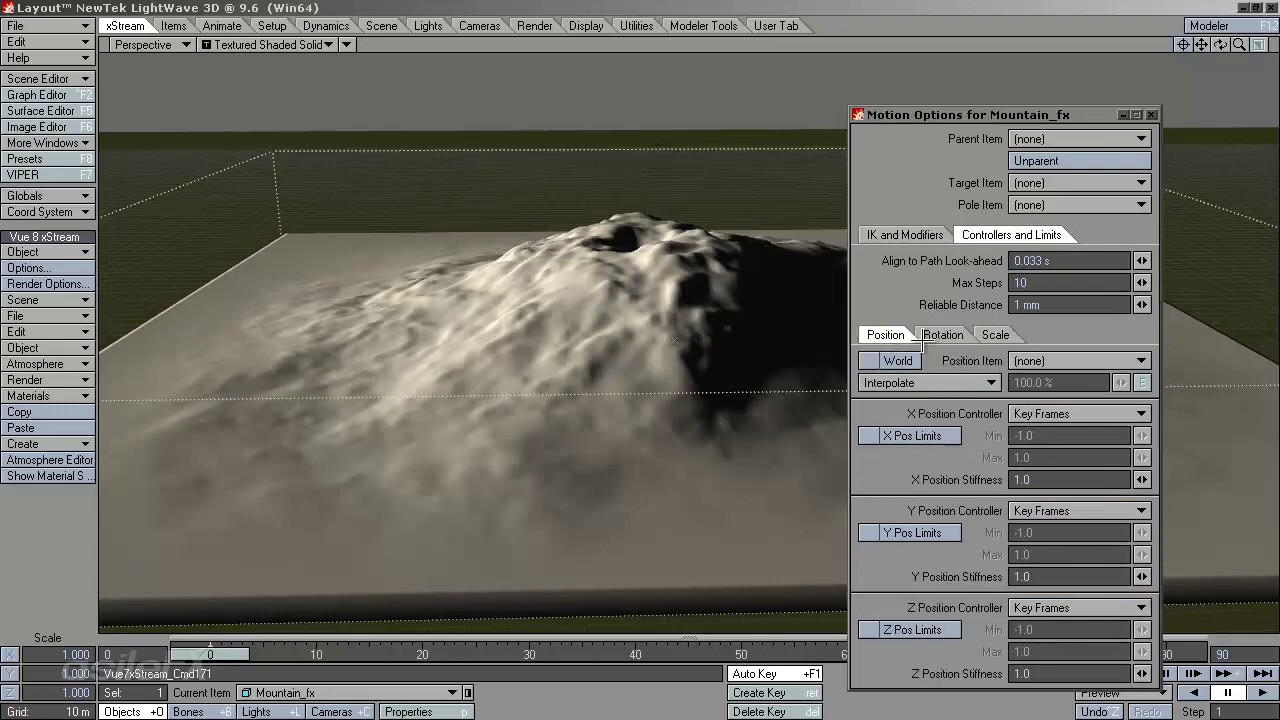
{"action": "left_click", "coordinate": [943, 335]}
{"action": "left_click", "coordinate": [993, 335]}
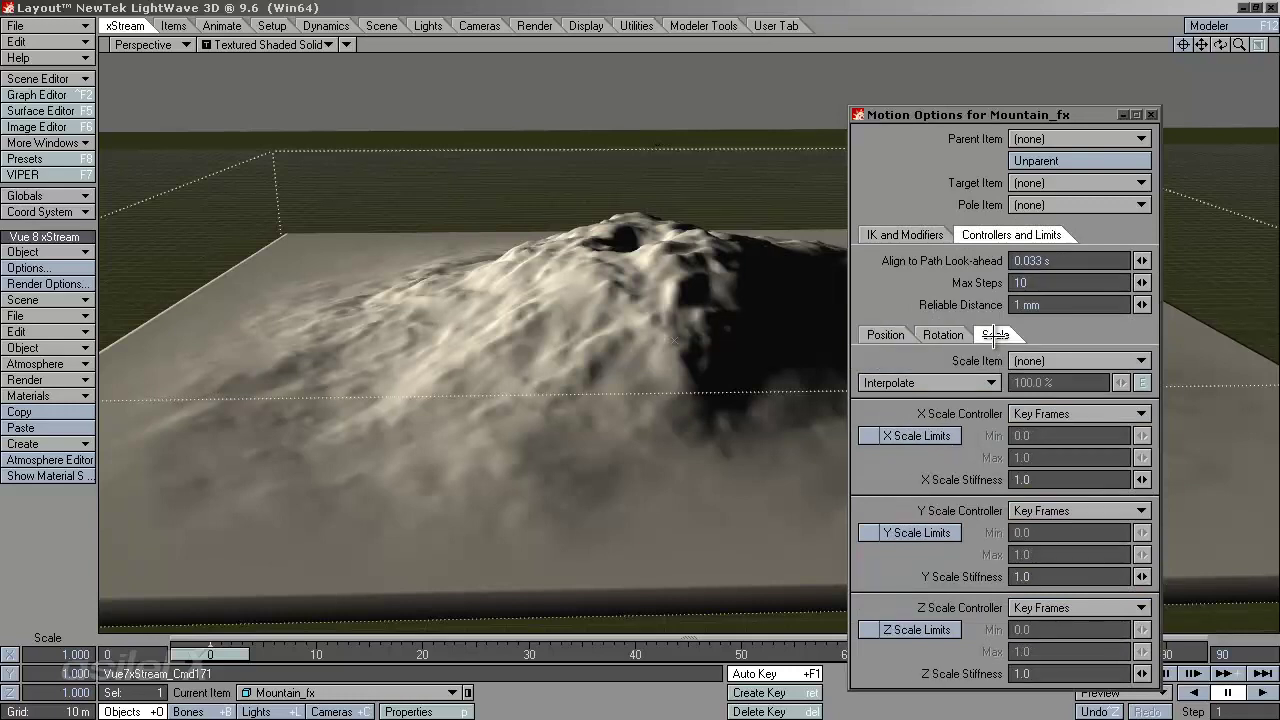
{"action": "left_click", "coordinate": [888, 336]}
{"action": "left_click", "coordinate": [1044, 359]}
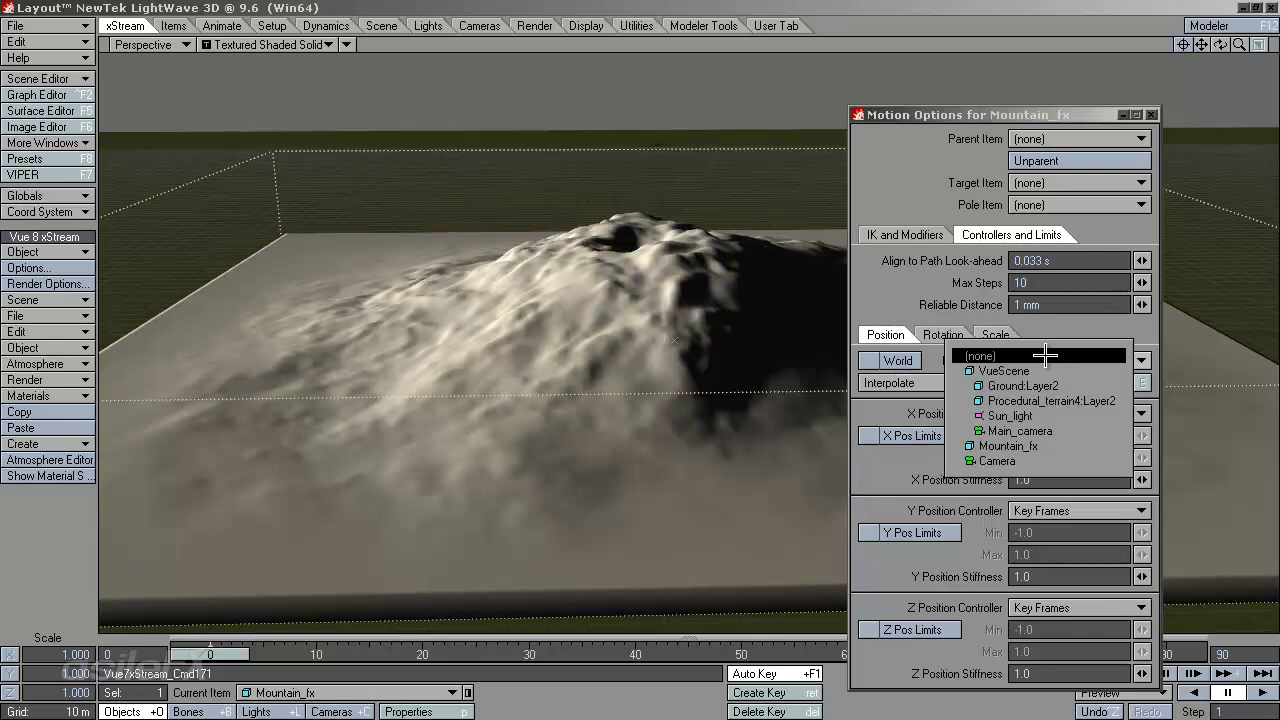
{"action": "left_click", "coordinate": [1064, 402]}
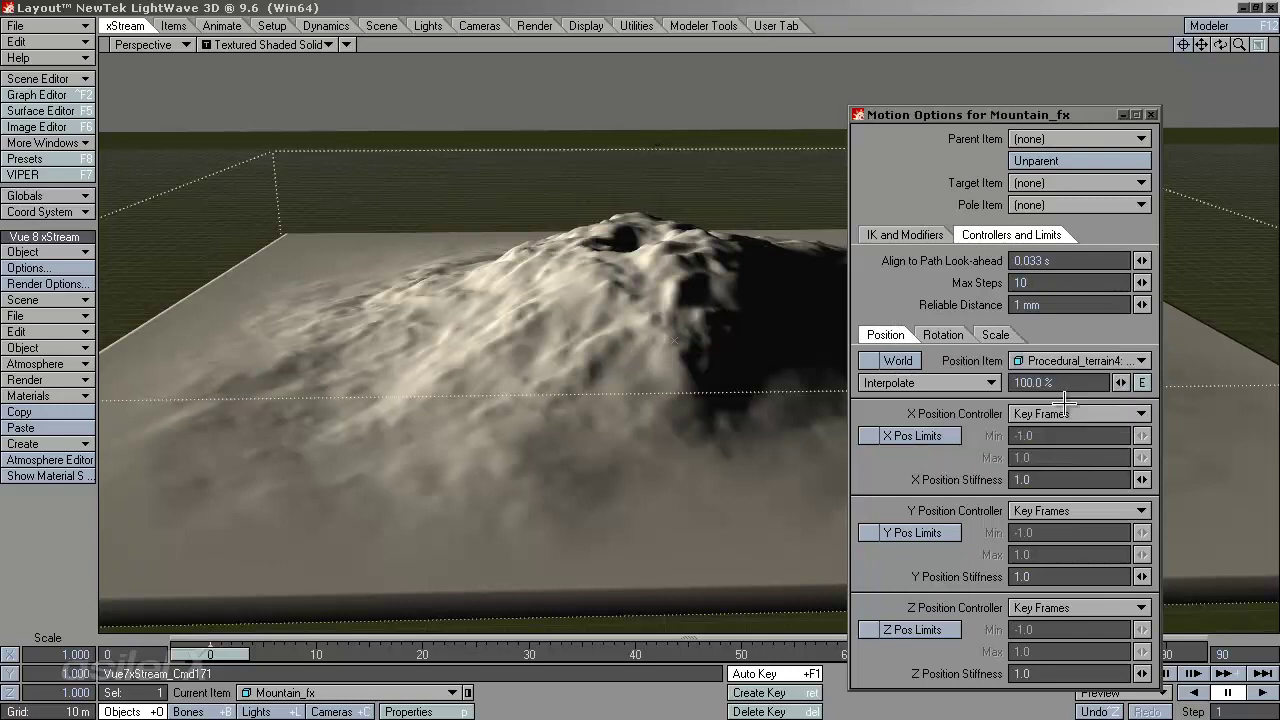
Set the X, Y and Z position controllers of Mountain_fx to Same as Item
{"action": "left_click", "coordinate": [1058, 412]}
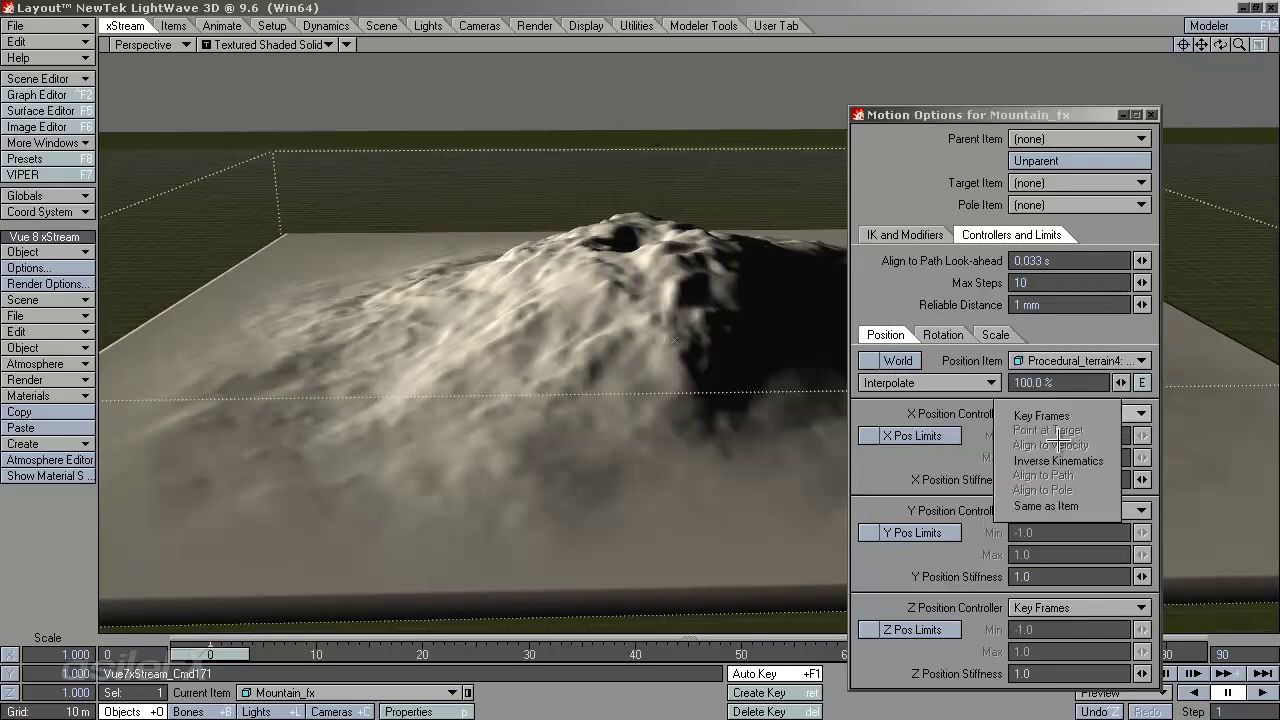
{"action": "left_click", "coordinate": [1055, 508]}
{"action": "left_click", "coordinate": [1055, 511]}
{"action": "left_click", "coordinate": [1060, 605]}
{"action": "left_click", "coordinate": [1062, 607]}
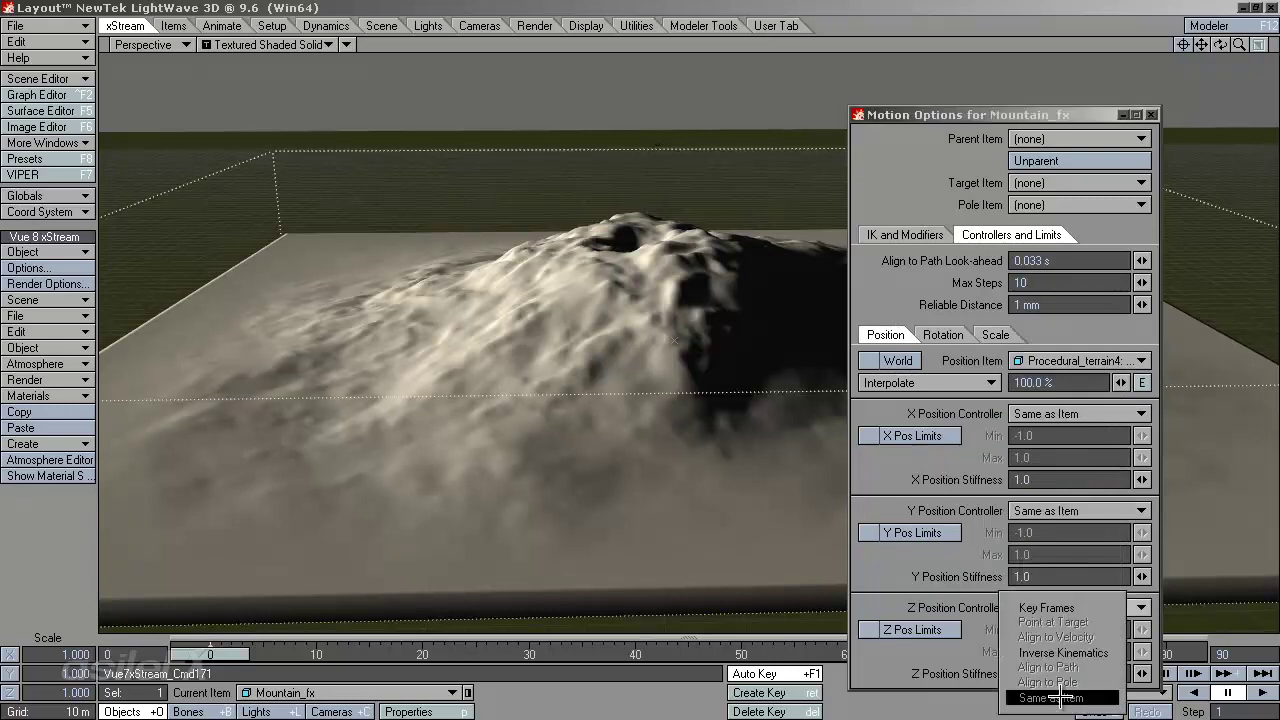
{"action": "left_click", "coordinate": [1060, 694]}
Try matching Mountain_fx's scale to Procedural_terrain4:Layer2 as Scale Item, with the X, Y and Z scale controllers set to Same as Item
{"action": "left_click", "coordinate": [995, 334]}
{"action": "left_click", "coordinate": [1048, 362]}
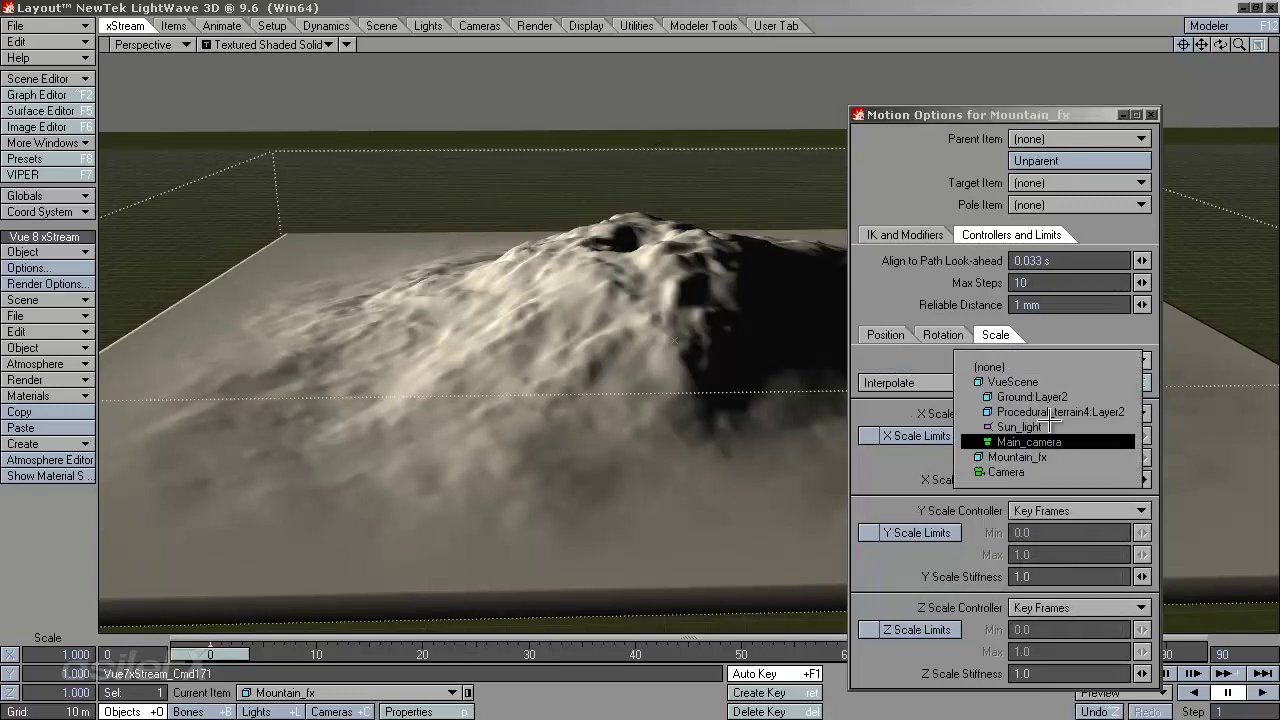
{"action": "left_click", "coordinate": [1062, 336]}
{"action": "left_click", "coordinate": [1060, 413]}
{"action": "left_click", "coordinate": [1066, 500]}
{"action": "left_click", "coordinate": [1066, 508]}
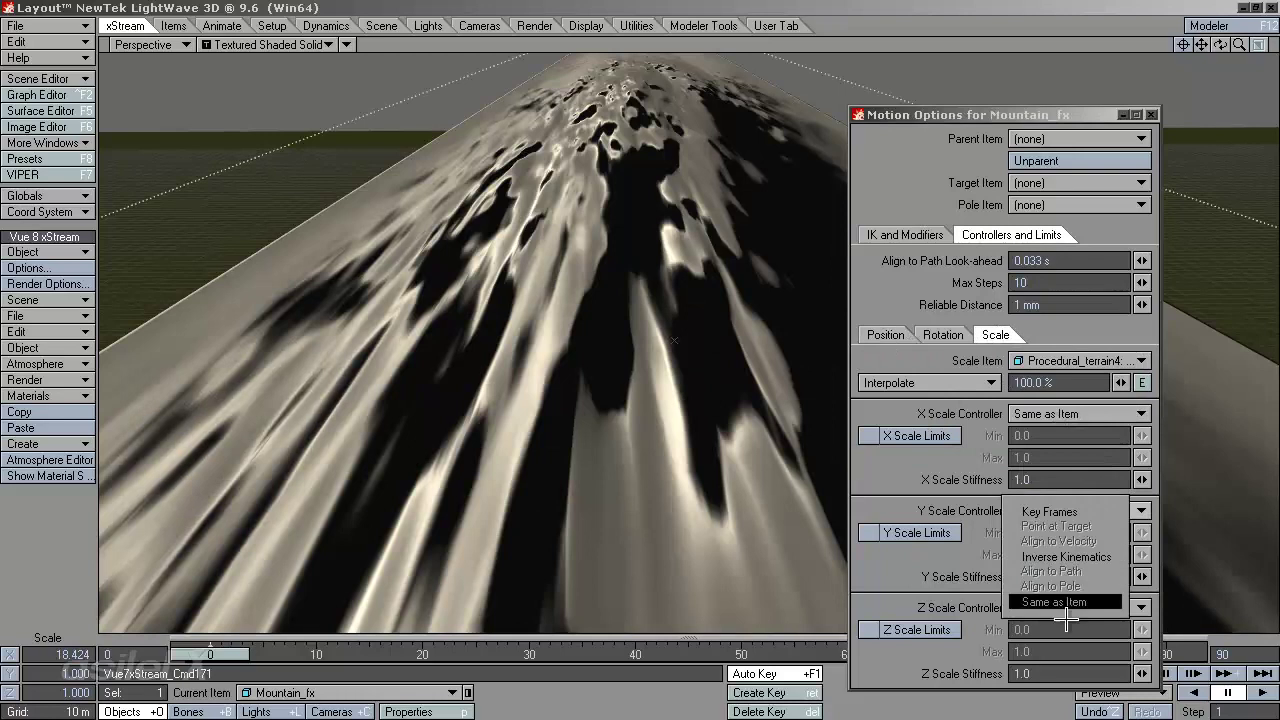
{"action": "left_click", "coordinate": [1050, 603]}
{"action": "left_click", "coordinate": [1062, 607]}
{"action": "left_click", "coordinate": [1070, 702]}
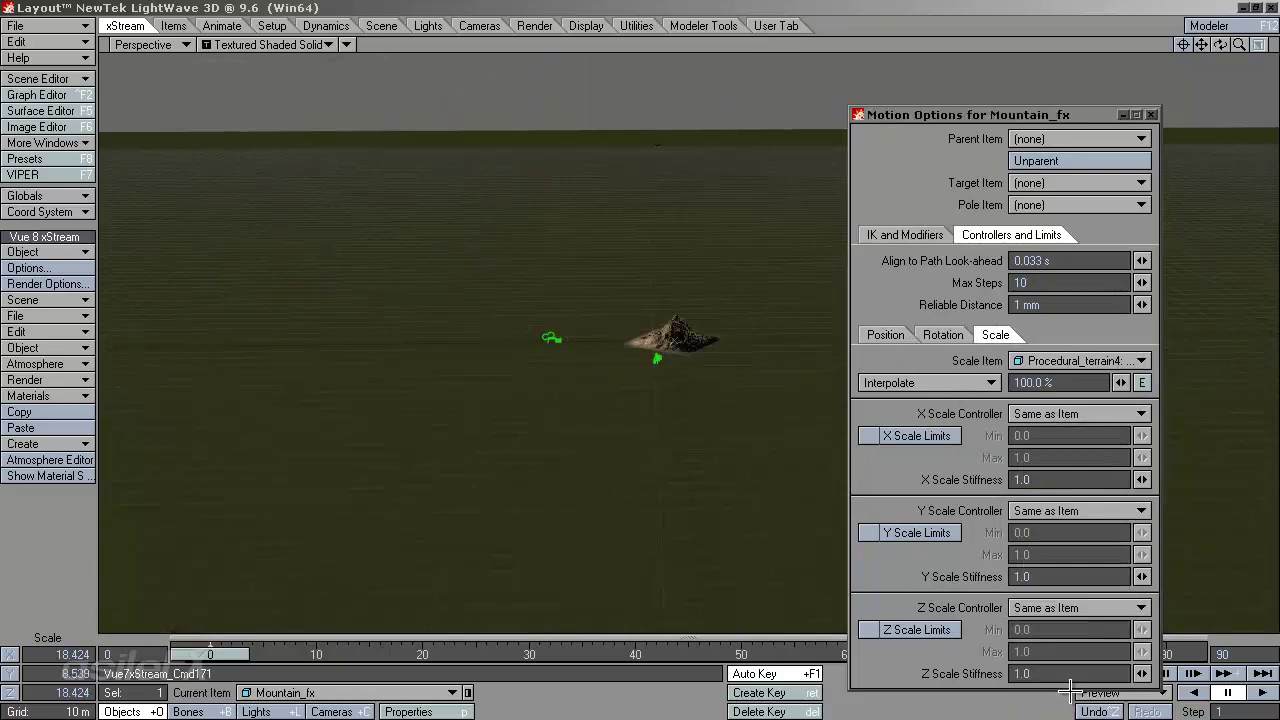
Return Mountain_fx's X, Y and Z scale controllers to Key Frames and set its Scale Item to (none)
{"action": "left_click", "coordinate": [1052, 413]}
{"action": "left_click", "coordinate": [1072, 316]}
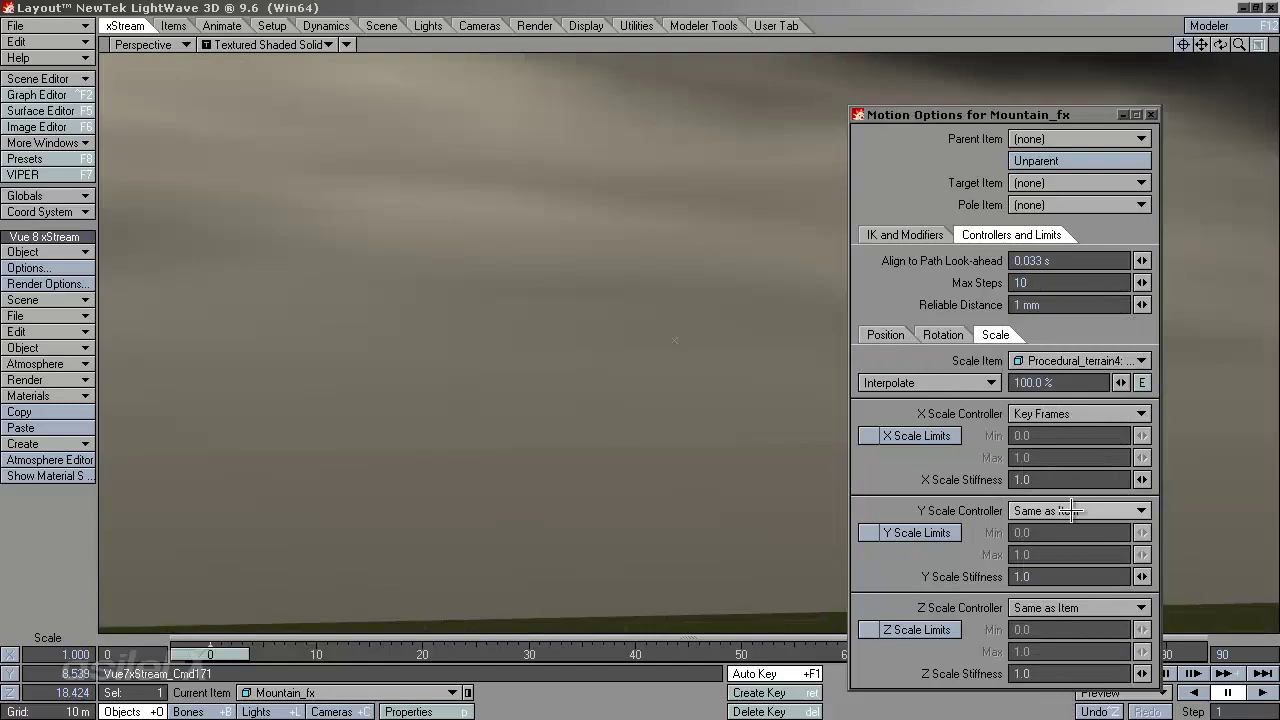
{"action": "left_click", "coordinate": [1070, 510]}
{"action": "left_click", "coordinate": [1062, 418]}
{"action": "left_click", "coordinate": [1075, 607]}
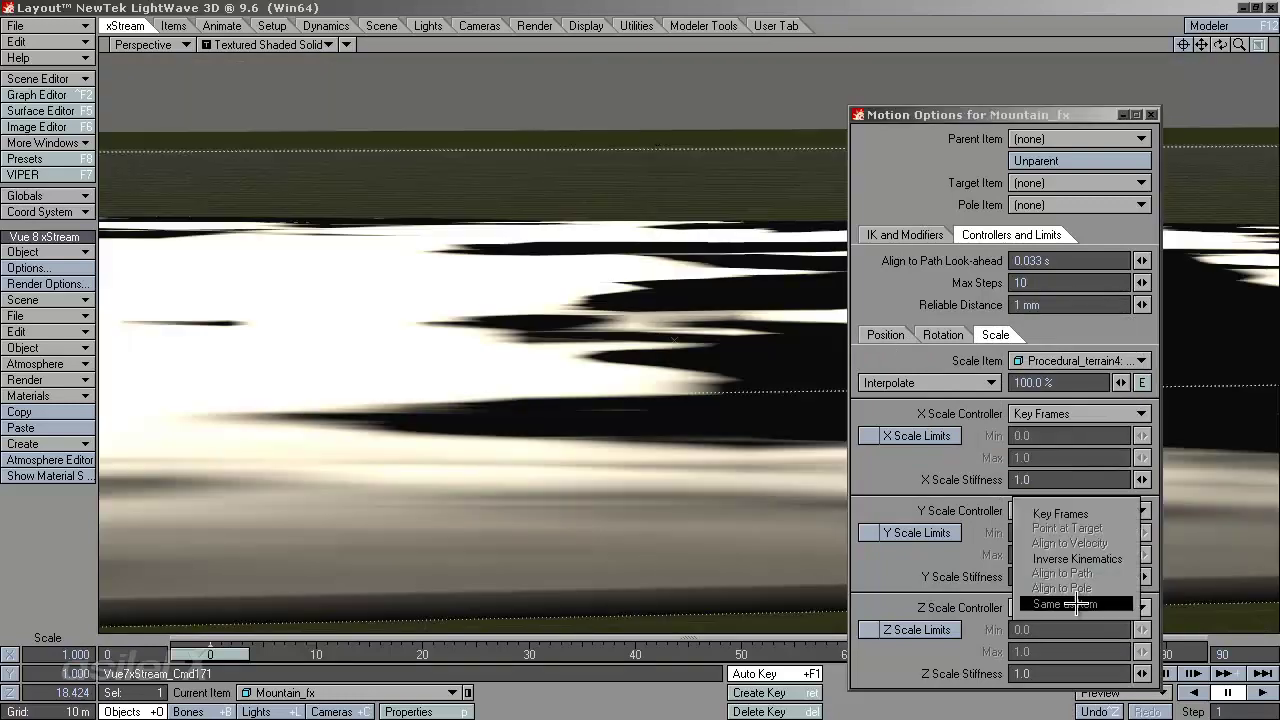
{"action": "left_click", "coordinate": [1060, 514]}
{"action": "left_click", "coordinate": [1070, 362]}
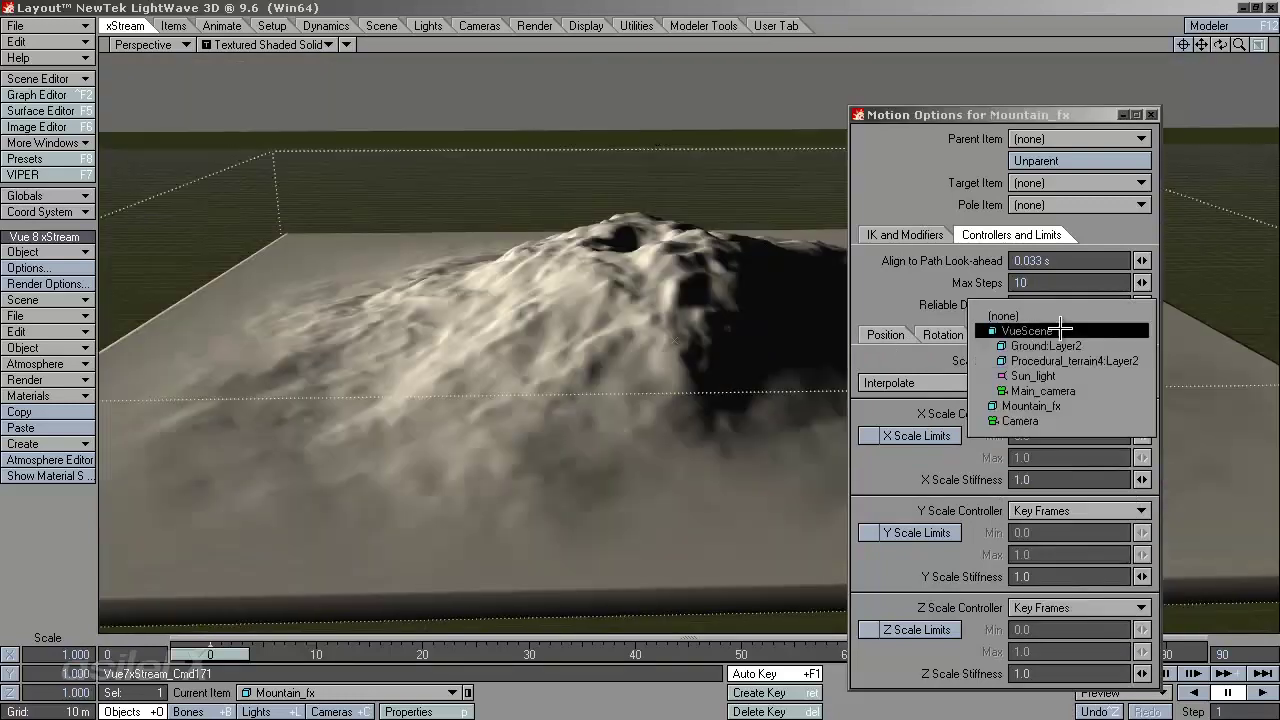
{"action": "left_click", "coordinate": [1060, 388]}
Set Mountain_fx's Position Item to (none) and close its motion options
{"action": "left_click", "coordinate": [943, 336]}
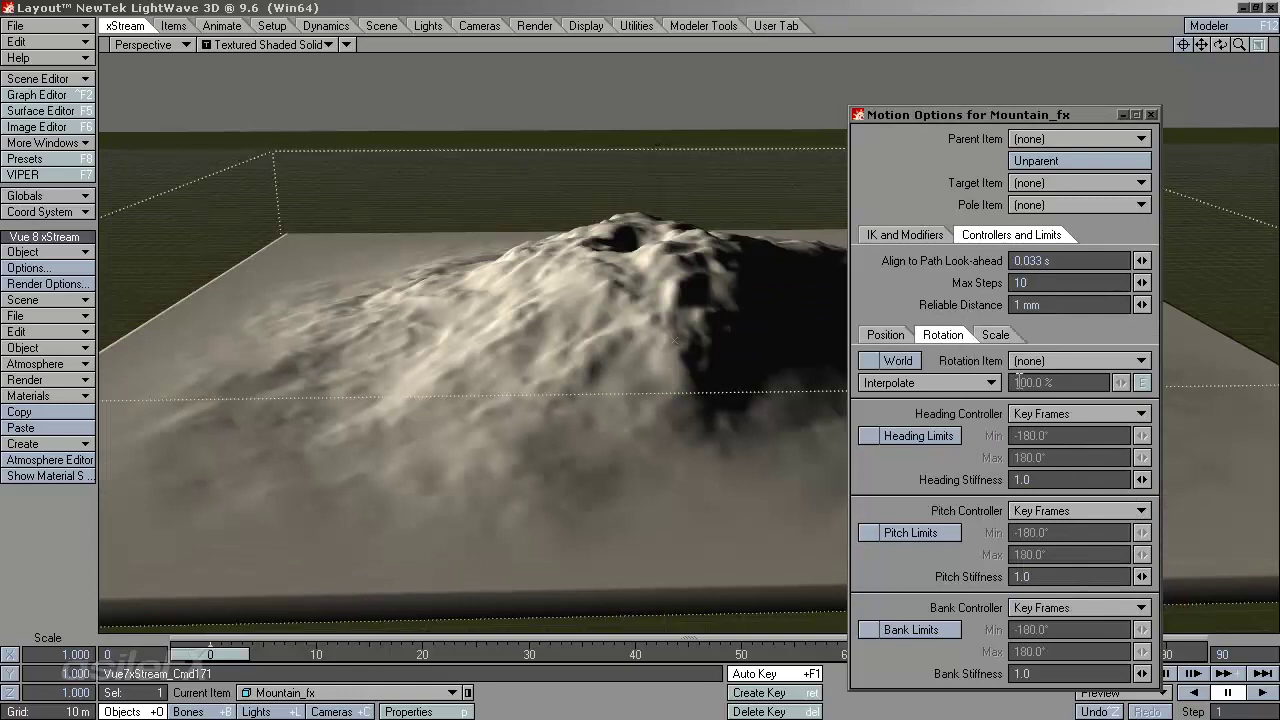
{"action": "left_click", "coordinate": [886, 335]}
{"action": "left_click", "coordinate": [1065, 361]}
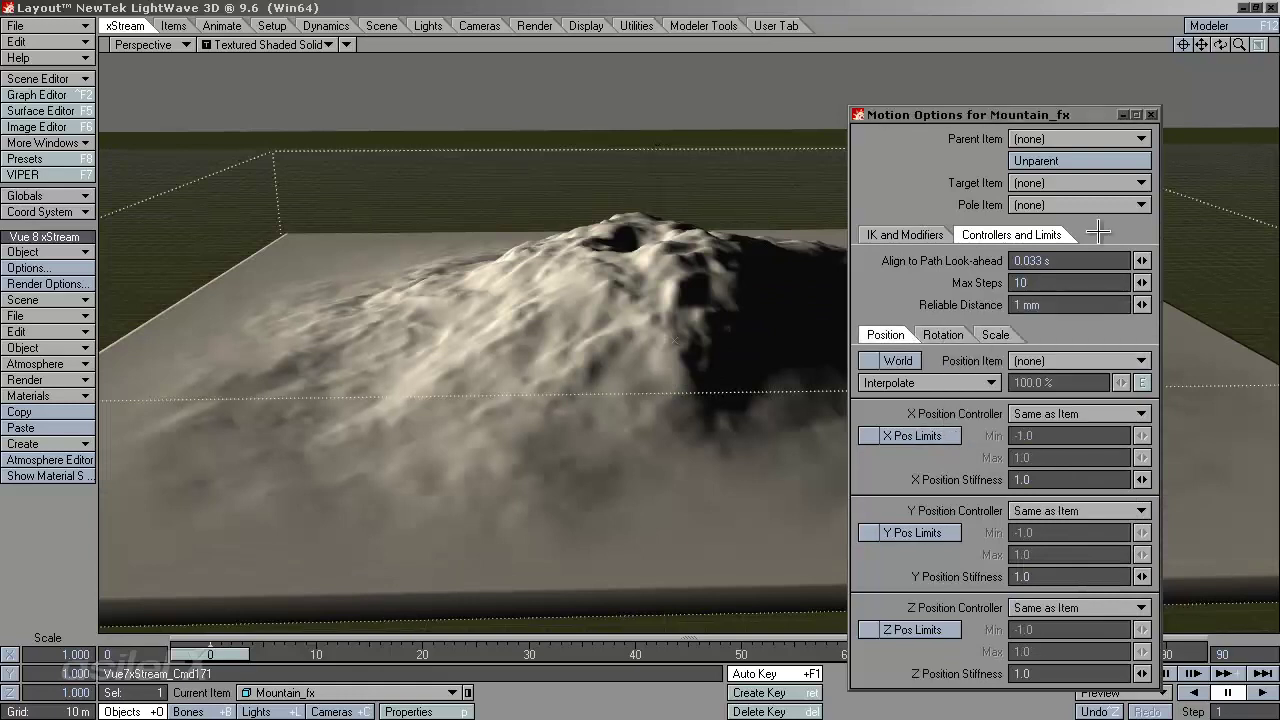
{"action": "left_click", "coordinate": [1150, 115]}
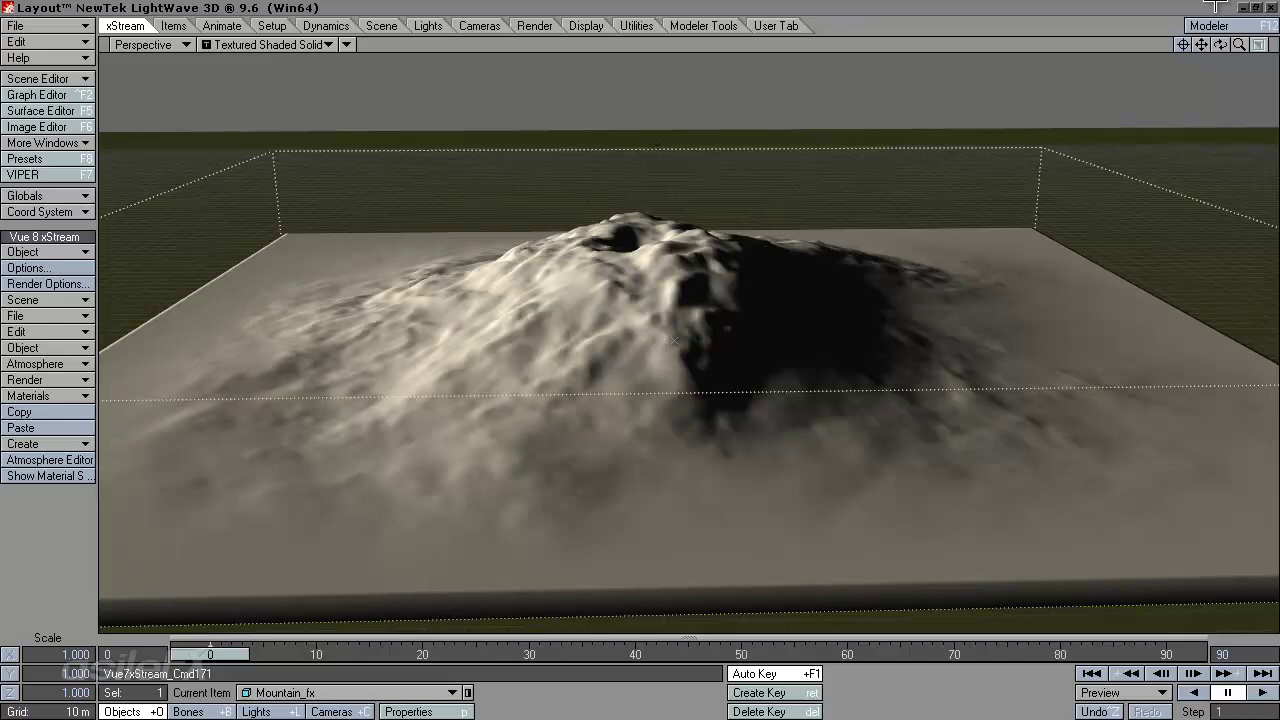
Scale Mountain_fx down uniformly to about 0.092, then stretch its Y scale to about 0.207
{"action": "left_click_drag", "start_coordinate": [1239, 44], "coordinate": [657, 368]}
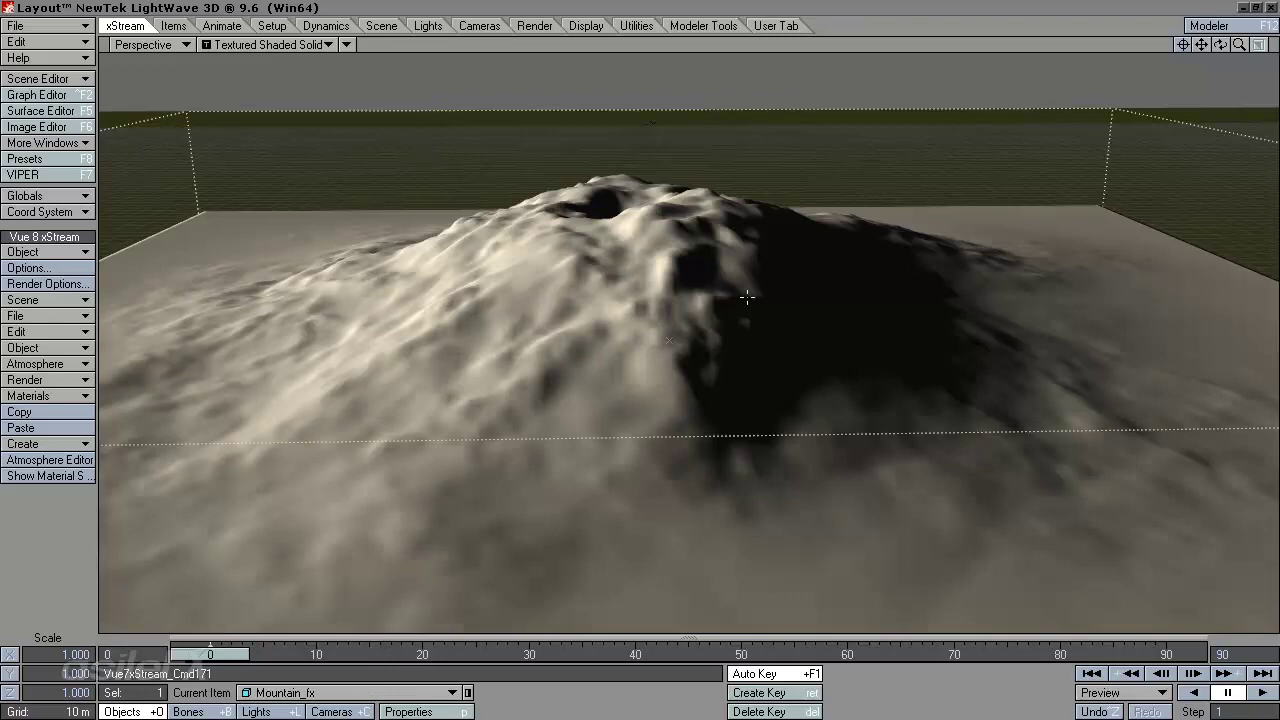
{"action": "left_click_drag", "start_coordinate": [747, 297], "coordinate": [650, 366]}
{"action": "left_click_drag", "start_coordinate": [1238, 44], "coordinate": [690, 361]}
{"action": "left_click_drag", "start_coordinate": [749, 309], "coordinate": [657, 368]}
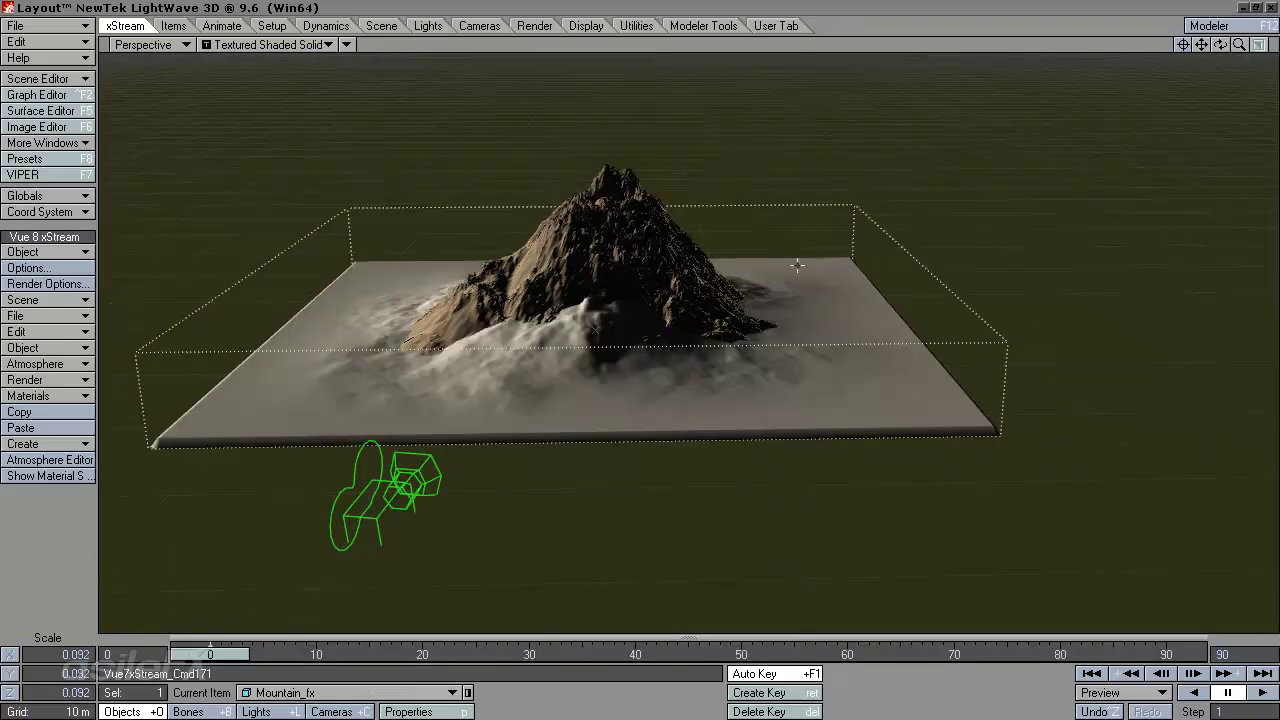
{"action": "key", "text": "h"}
{"action": "left_click_drag", "start_coordinate": [571, 357], "coordinate": [654, 365]}
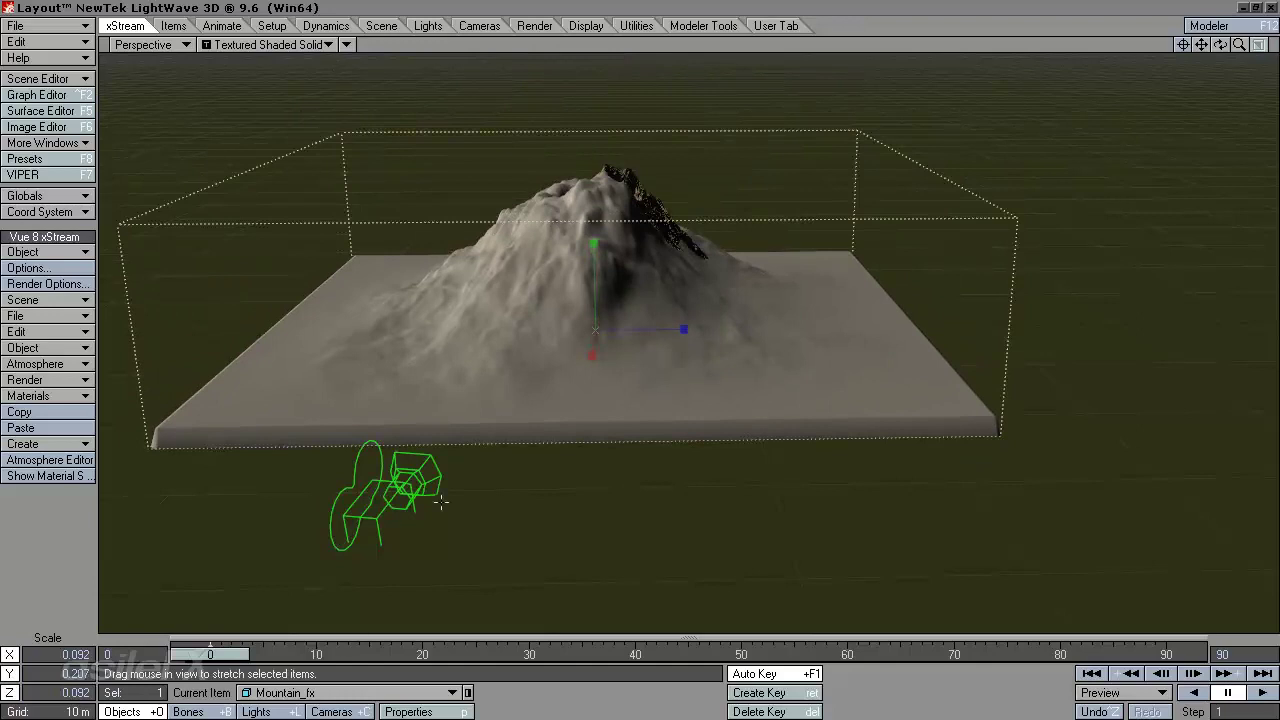
Copy the 212.50° heading rotation of Procedural_terrain4:Layer2 onto Mountain_fx
{"action": "left_click", "coordinate": [343, 694]}
{"action": "left_click", "coordinate": [348, 686]}
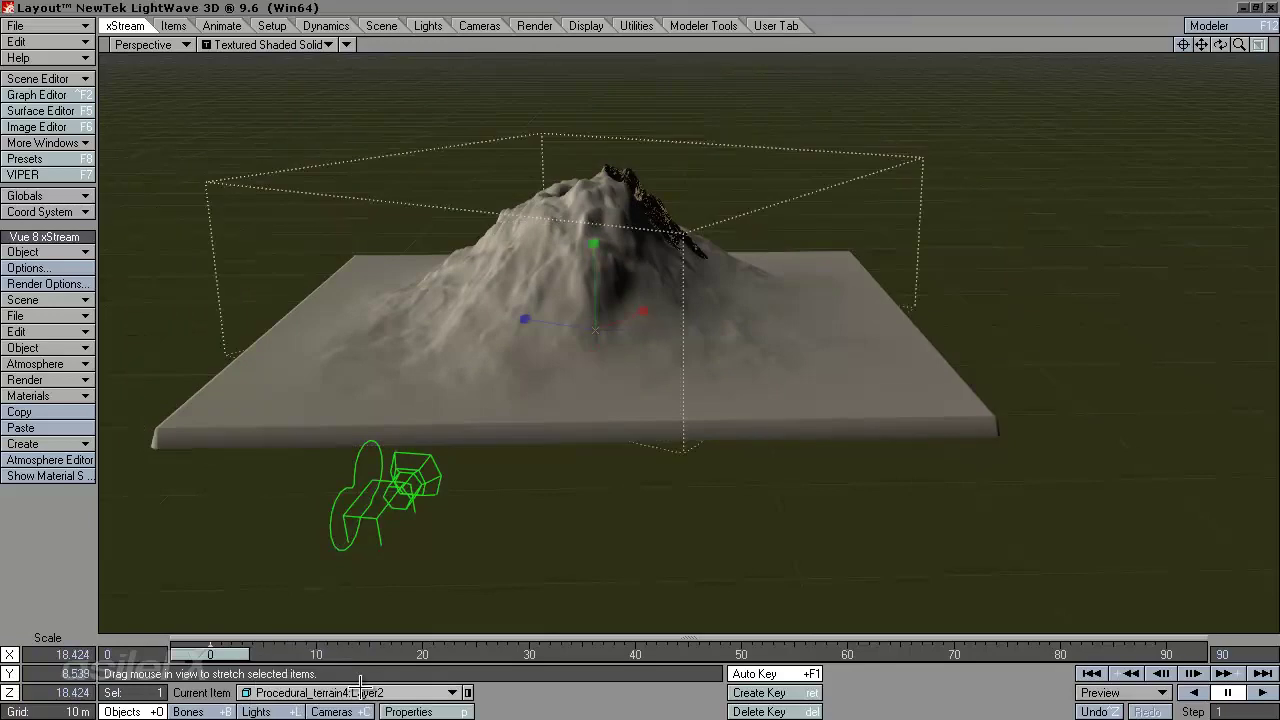
{"action": "key", "text": "t"}
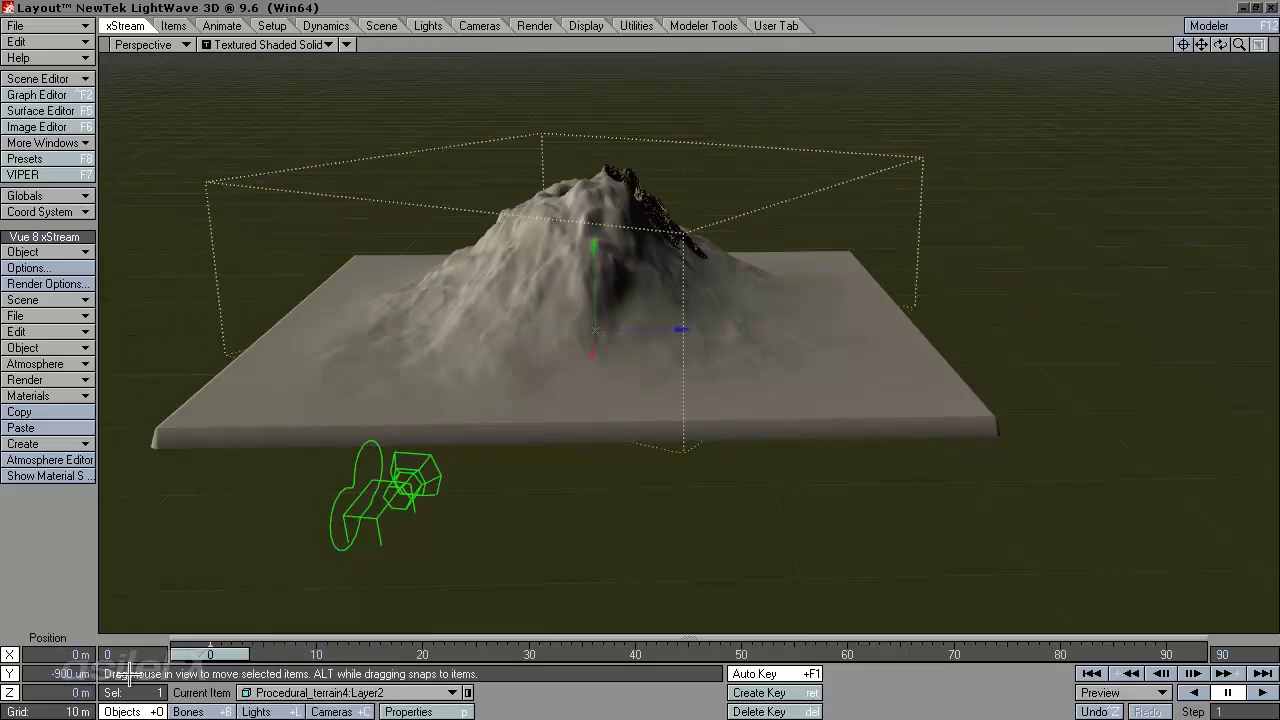
{"action": "key", "text": "y"}
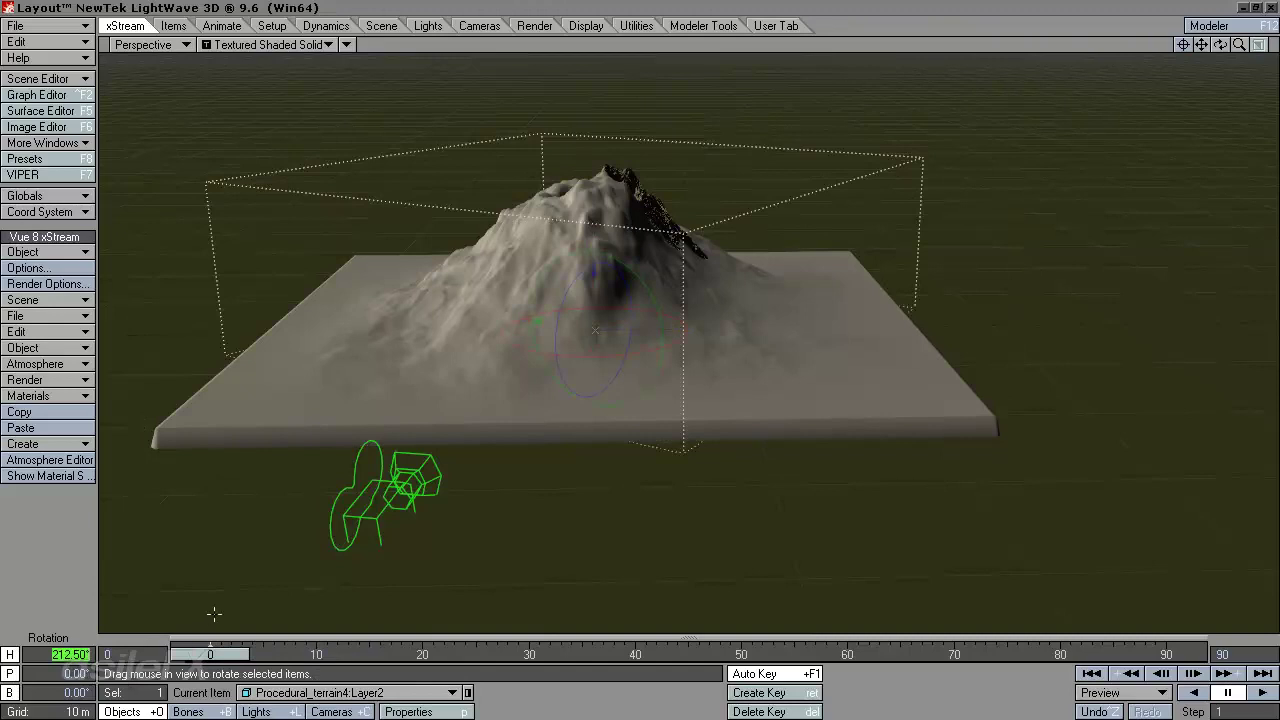
{"action": "left_click", "coordinate": [355, 692]}
{"action": "left_click", "coordinate": [376, 688]}
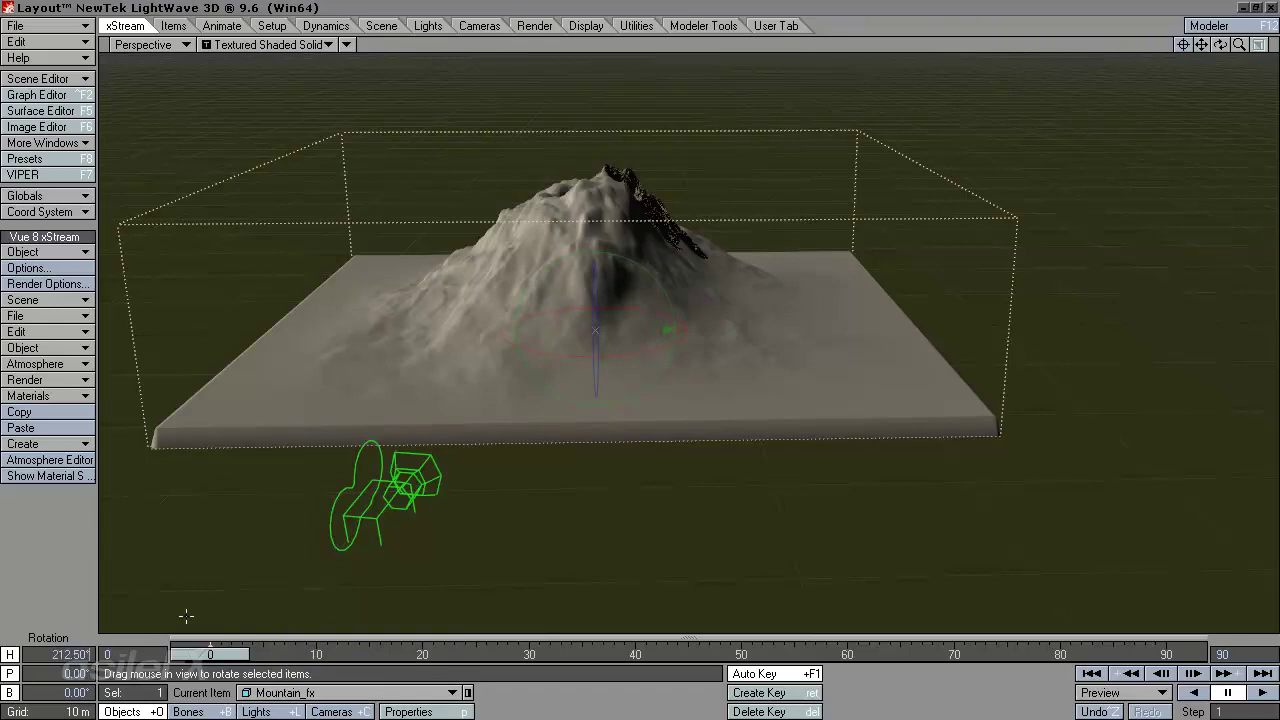
{"action": "key", "text": "Tab"}
Lower Mountain_fx to about -907 mm in Y and size it down to about 0.074 in X and Z, 0.189 in Y
{"action": "left_click_drag", "start_coordinate": [1239, 44], "coordinate": [356, 188]}
{"action": "key", "text": "h"}
{"action": "key", "text": "t"}
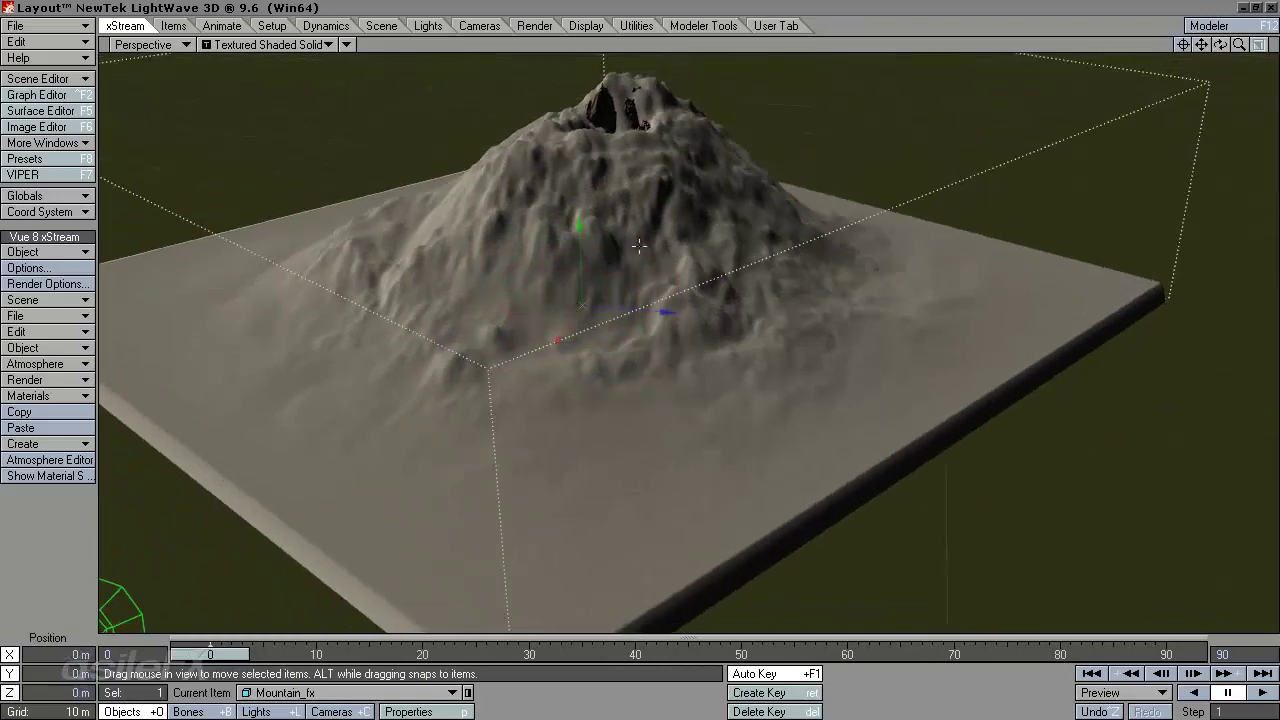
{"action": "right_click_drag", "start_coordinate": [663, 294], "coordinate": [656, 366]}
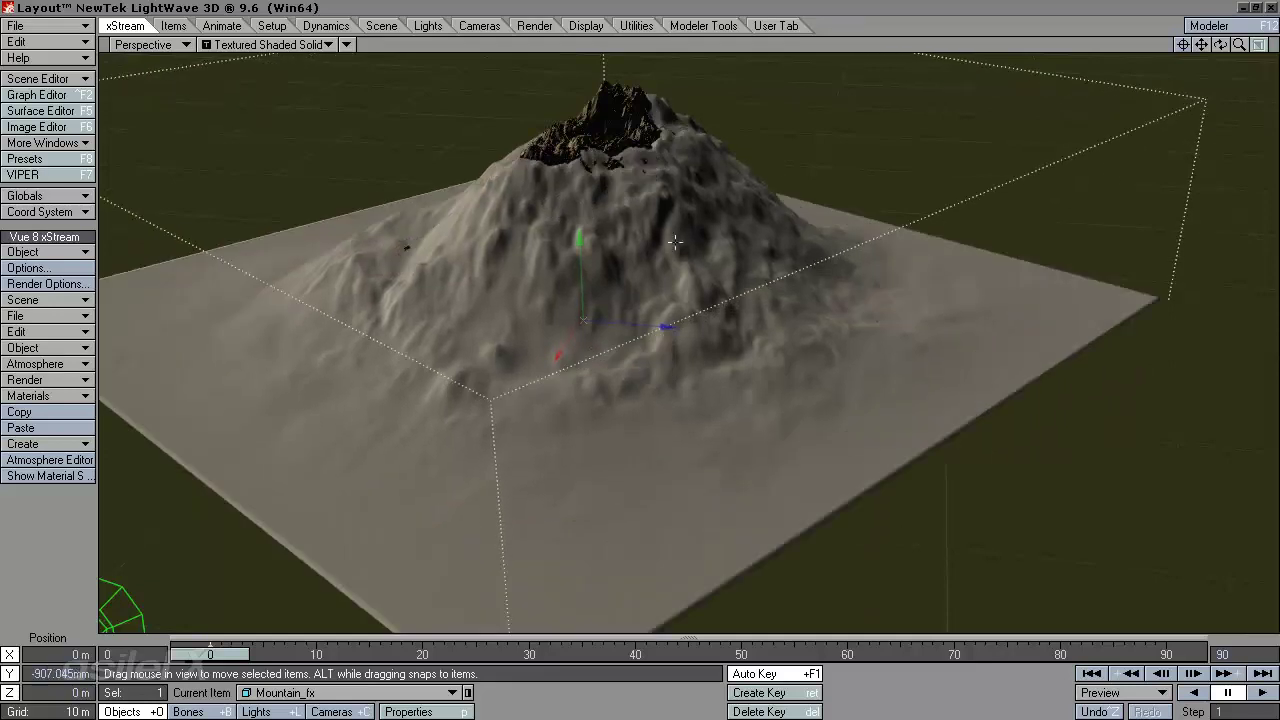
{"action": "key", "text": "h"}
{"action": "left_click_drag", "start_coordinate": [656, 365], "coordinate": [654, 366]}
Stretch Mountain_fx vertically to a Y scale of about 0.220 to match the procedural mountain's height
{"action": "left_click_drag", "start_coordinate": [1220, 44], "coordinate": [655, 370]}
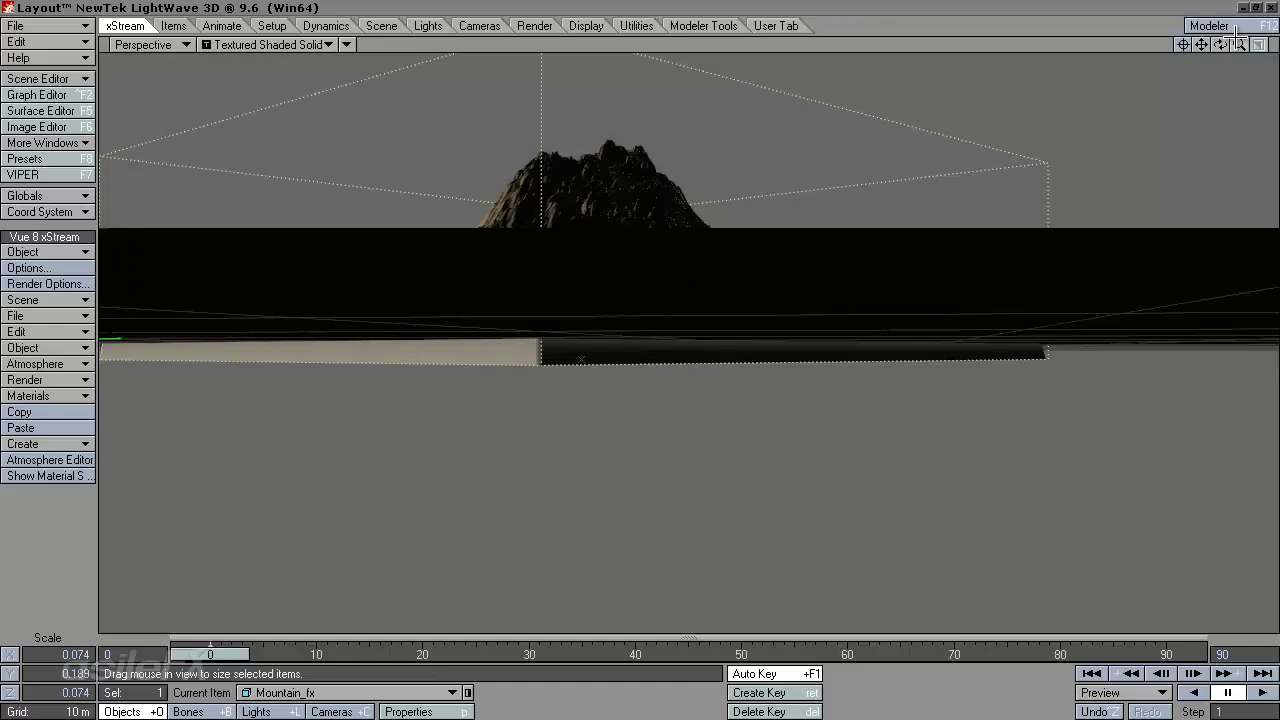
{"action": "left_click_drag", "start_coordinate": [1239, 44], "coordinate": [1160, 44]}
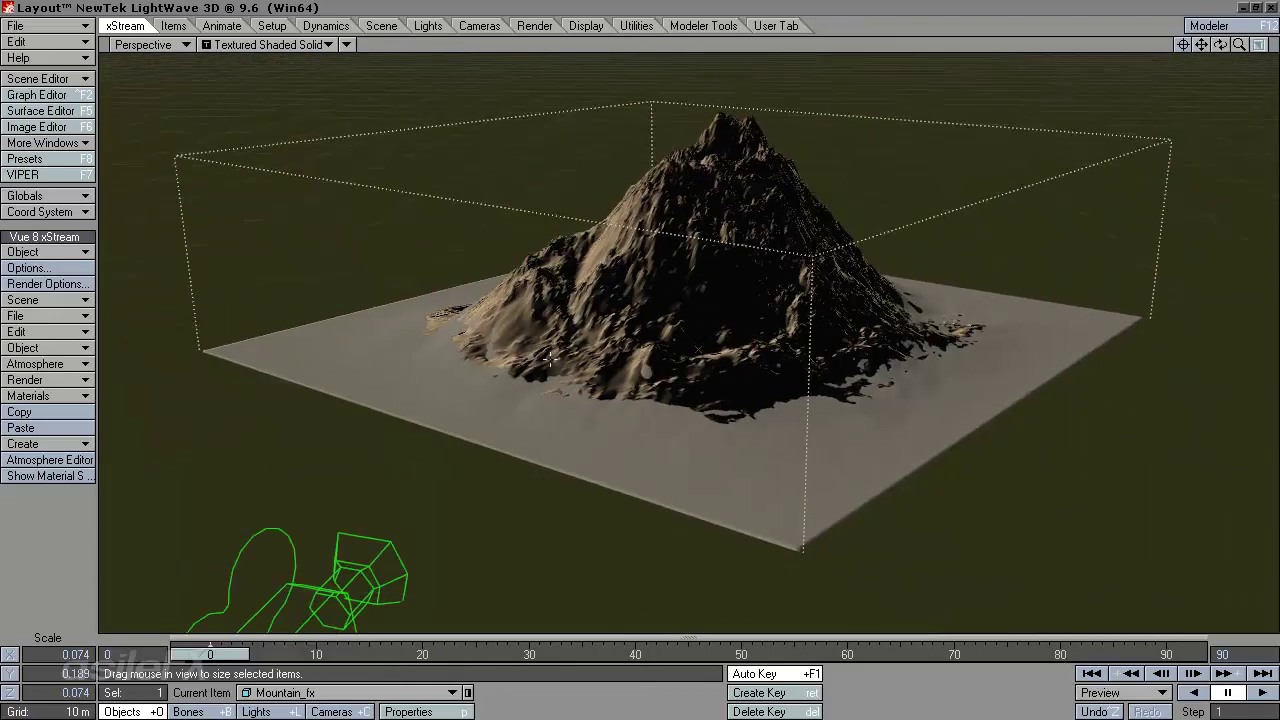
{"action": "key", "text": "y"}
{"action": "key", "text": "shift+h"}
{"action": "key", "text": "h"}
{"action": "left_click_drag", "start_coordinate": [703, 266], "coordinate": [703, 232]}
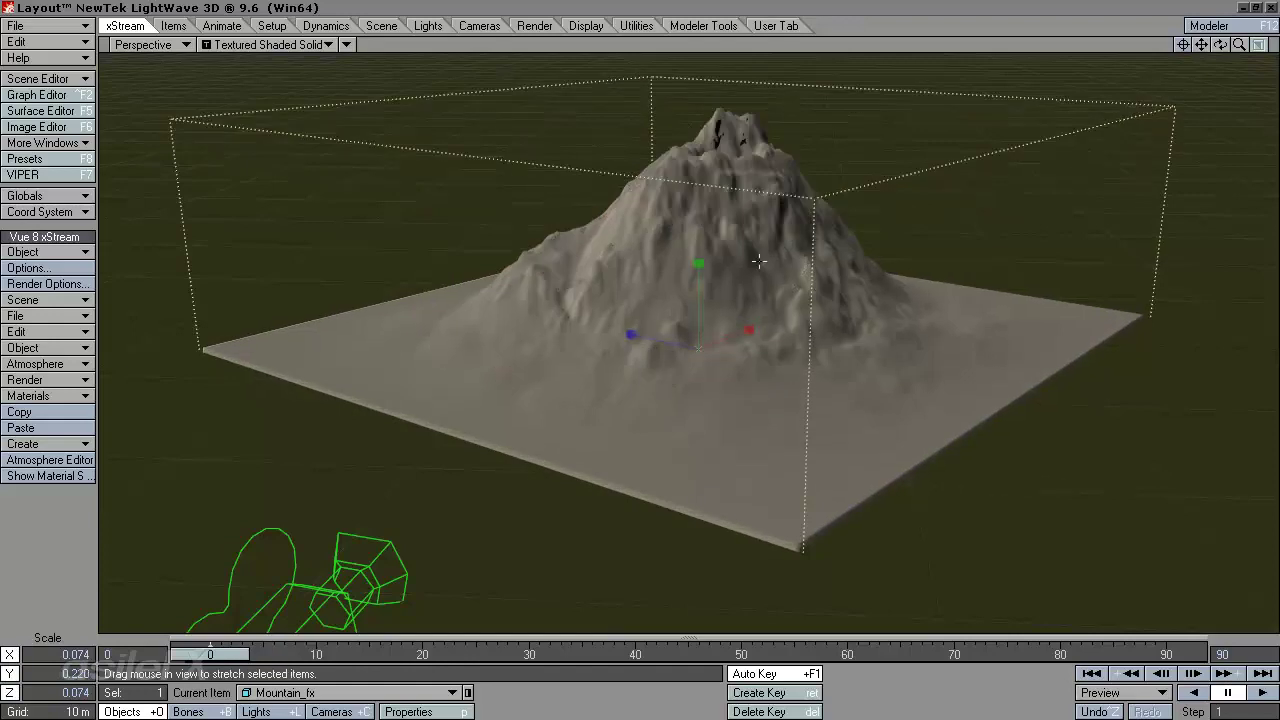
Try stretching Mountain_fx horizontally to about 0.060 in X and 0.093 in Z, and undo the change
{"action": "left_click_drag", "start_coordinate": [786, 264], "coordinate": [638, 348]}
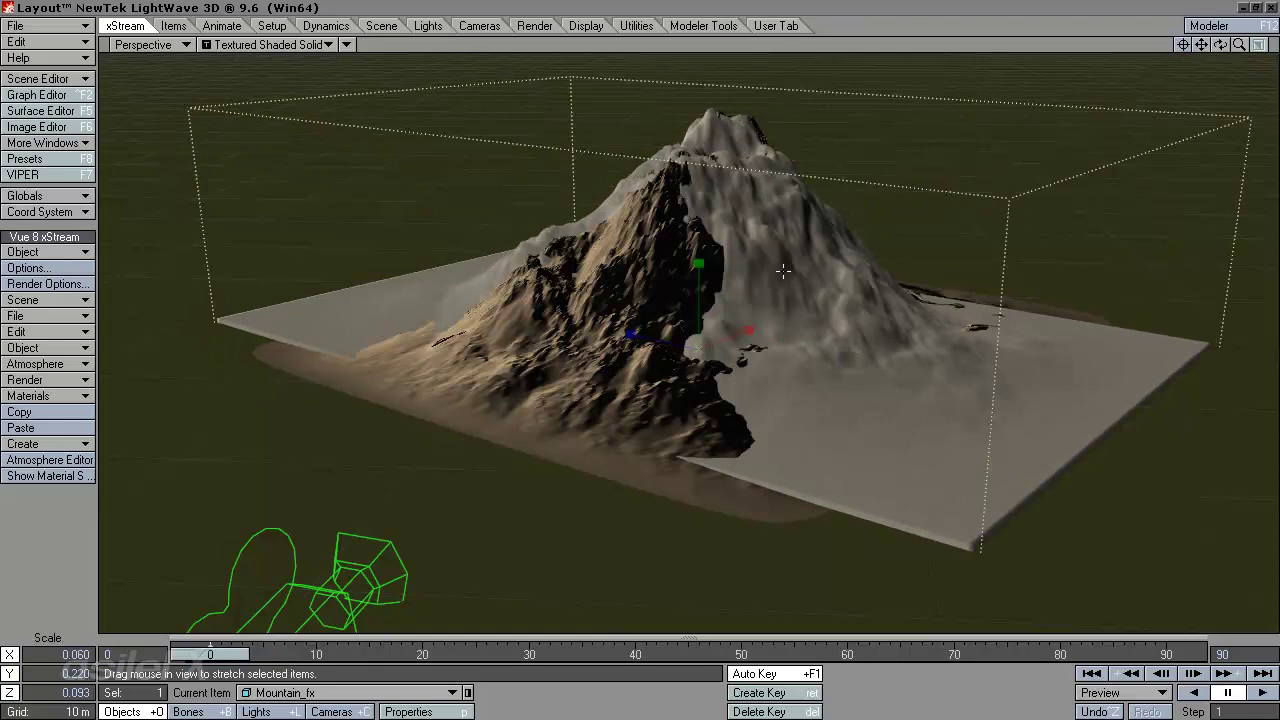
{"action": "key", "text": "ctrl+z"}
Size Mountain_fx down proportionally to about 0.072 in X and Z, 0.218 in Y, and switch the viewport to Camera View
{"action": "key", "text": "space"}
{"action": "key", "text": "space"}
{"action": "key", "text": "space"}
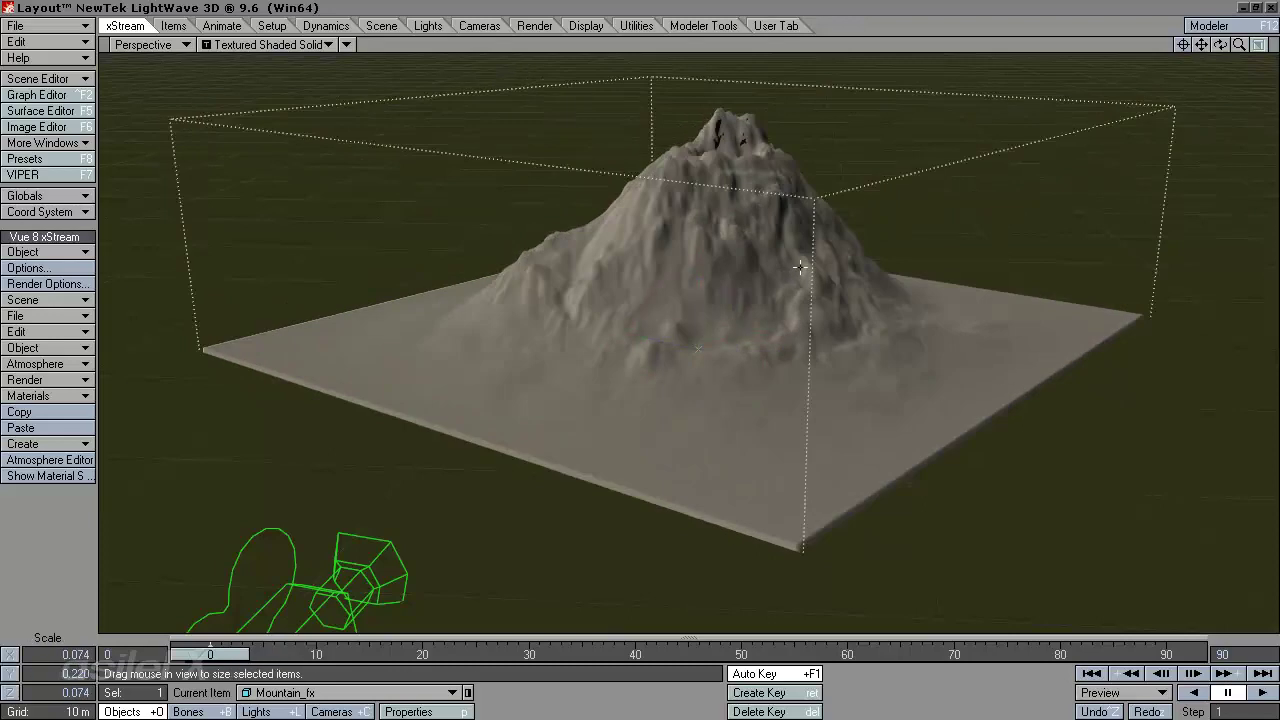
{"action": "key", "text": "space"}
{"action": "key", "text": "space"}
{"action": "key", "text": "space"}
{"action": "key", "text": "space"}
{"action": "key", "text": "space"}
{"action": "key", "text": "space"}
{"action": "key", "text": "space"}
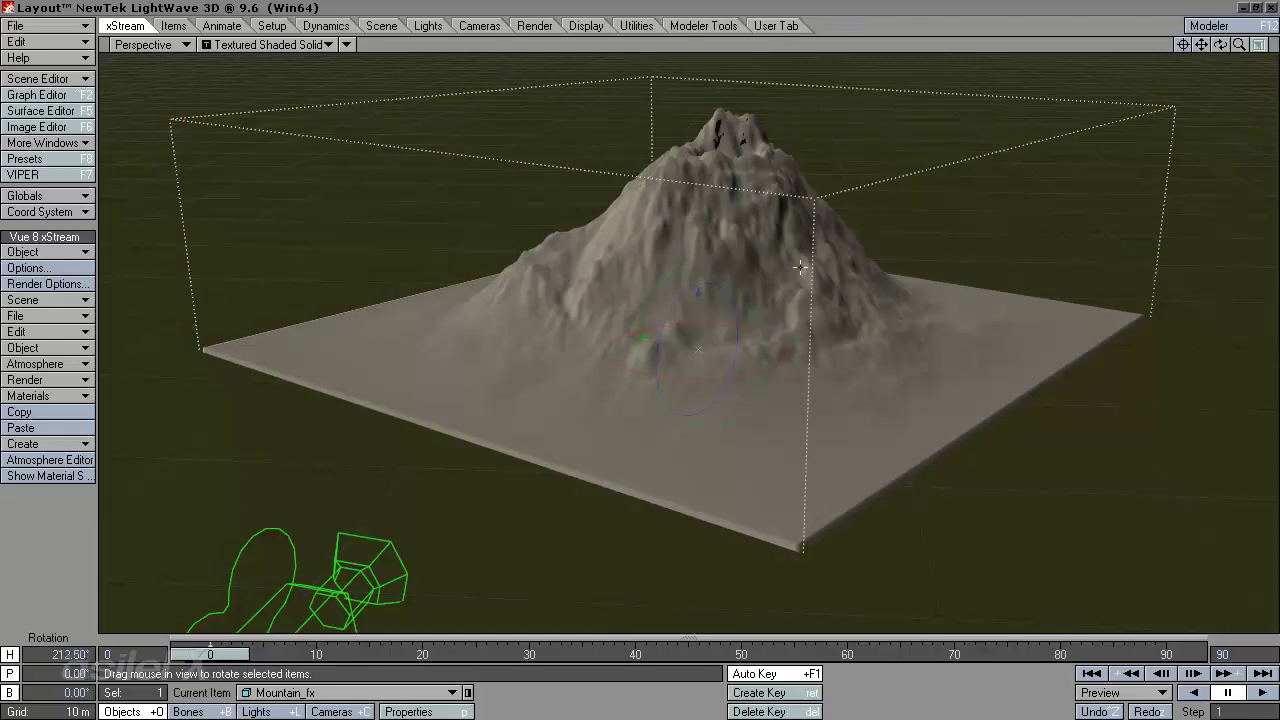
{"action": "key", "text": "space"}
{"action": "left_click_drag", "start_coordinate": [800, 267], "coordinate": [645, 354]}
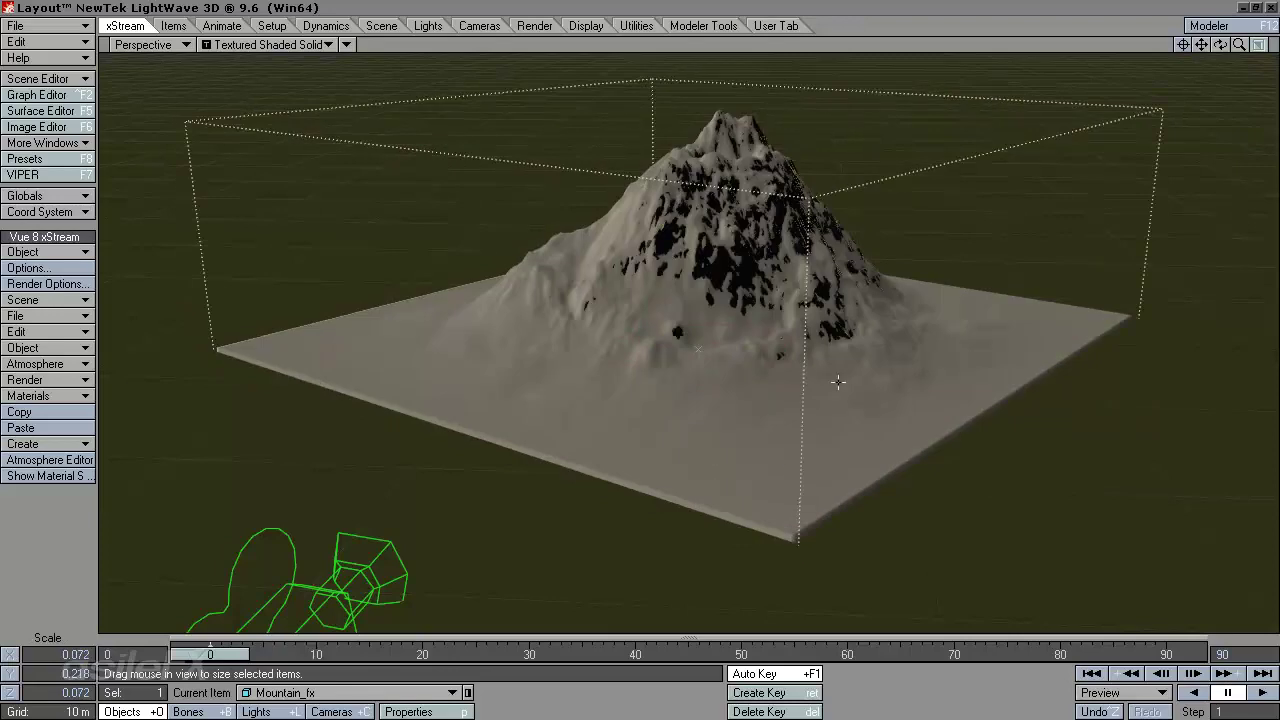
{"action": "left_click", "coordinate": [160, 45]}
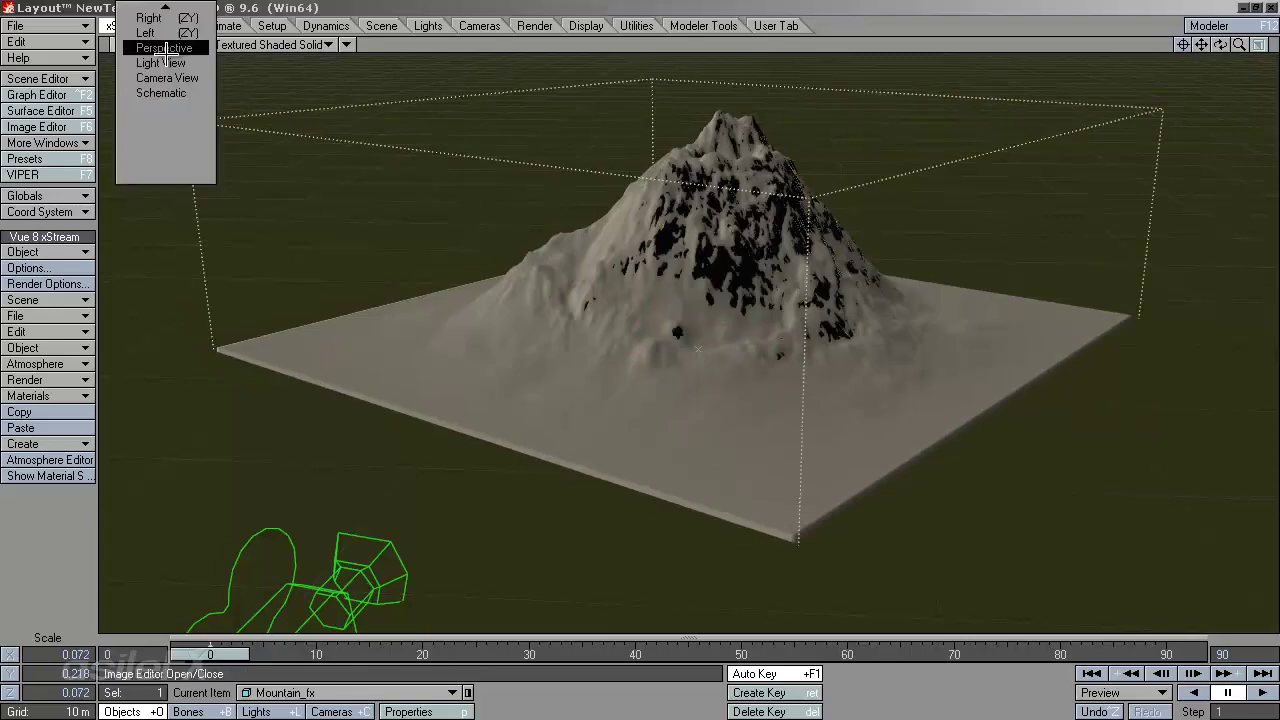
{"action": "left_click", "coordinate": [168, 78]}
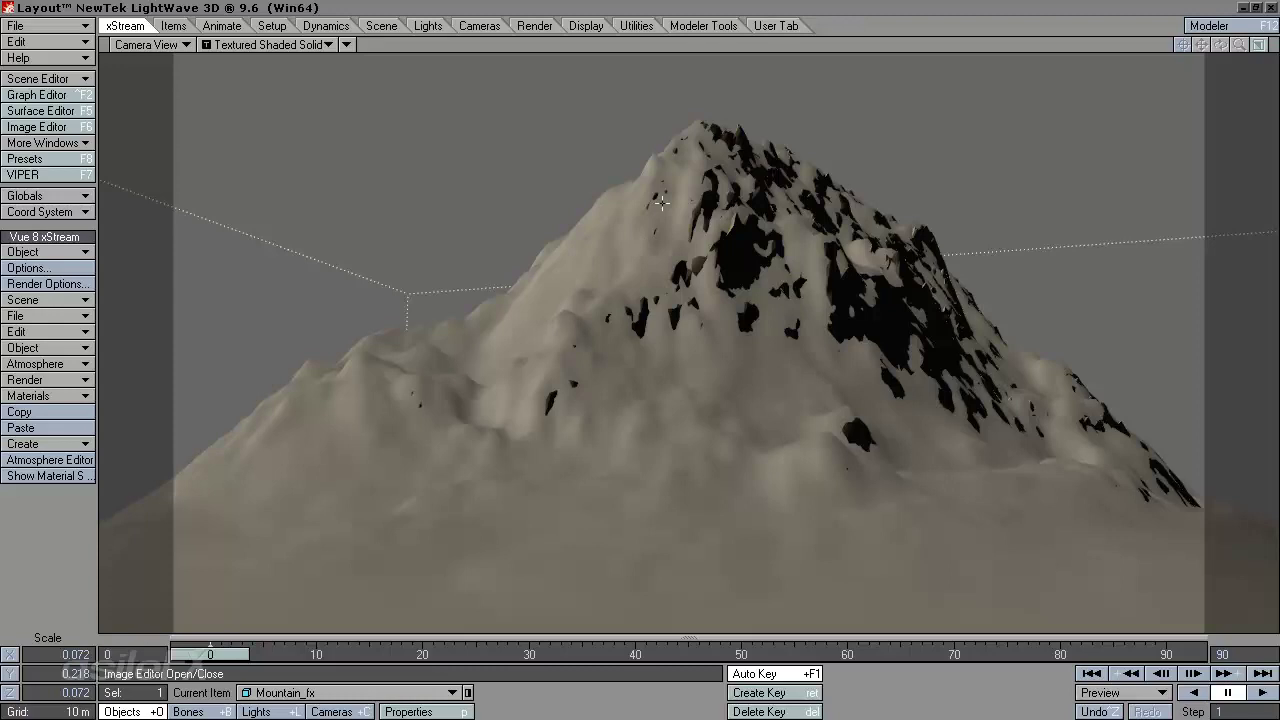
In Mountain_fx's render properties, set Object Dissolve to 100% and enable Unseen by Rays, Unseen by Camera, Unseen by Radiosity and Unaffected by Fog
{"action": "key", "text": "p"}
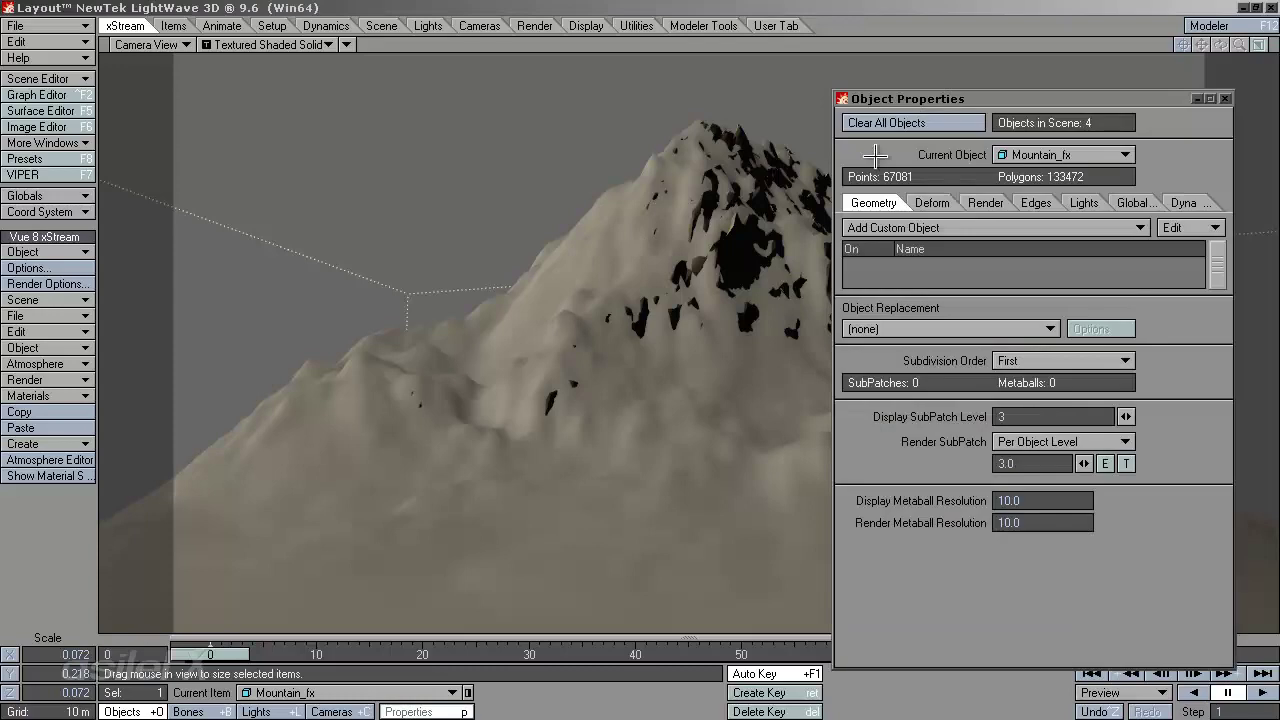
{"action": "left_click", "coordinate": [985, 203]}
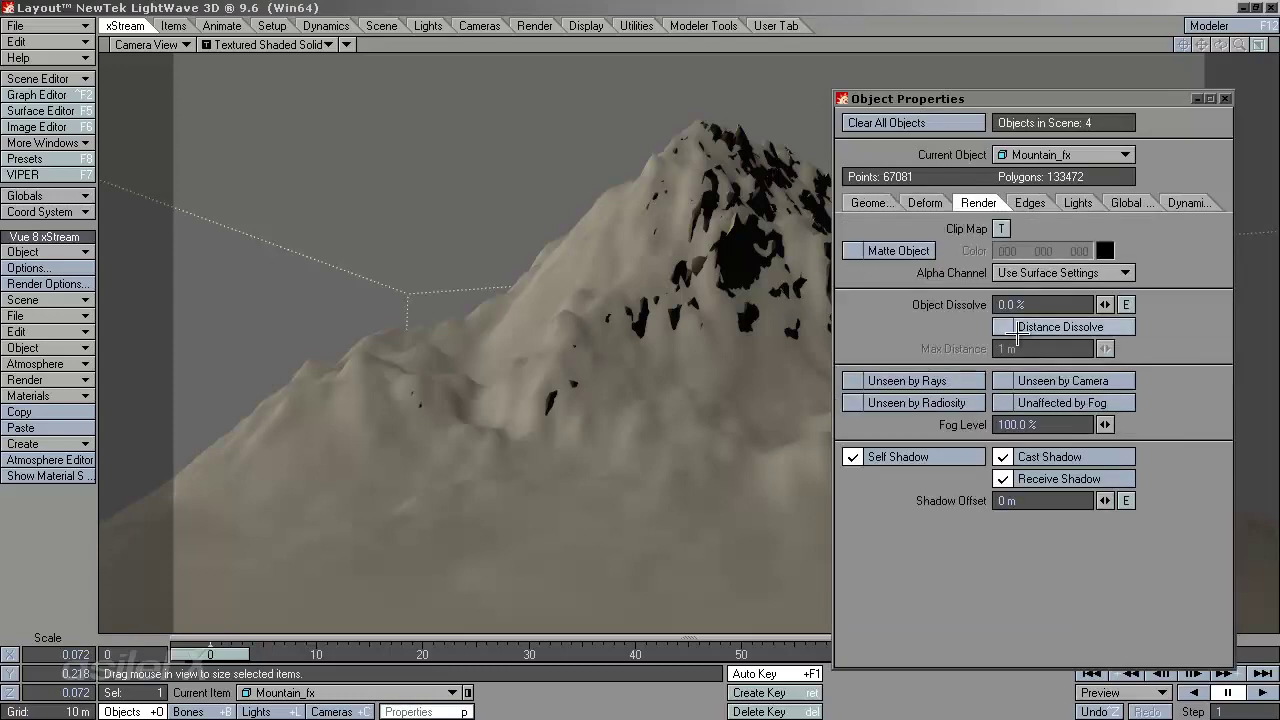
{"action": "left_click_drag", "start_coordinate": [1108, 304], "coordinate": [1208, 304]}
{"action": "left_click", "coordinate": [952, 378]}
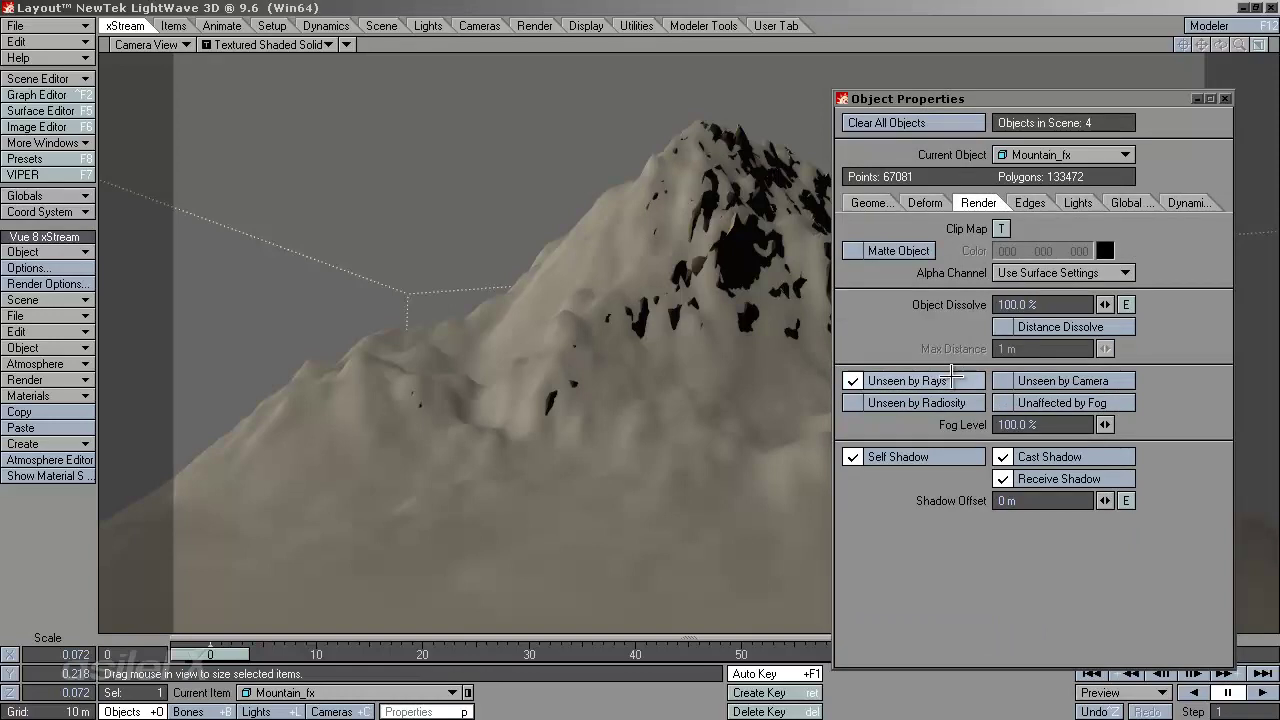
{"action": "left_click", "coordinate": [1060, 381]}
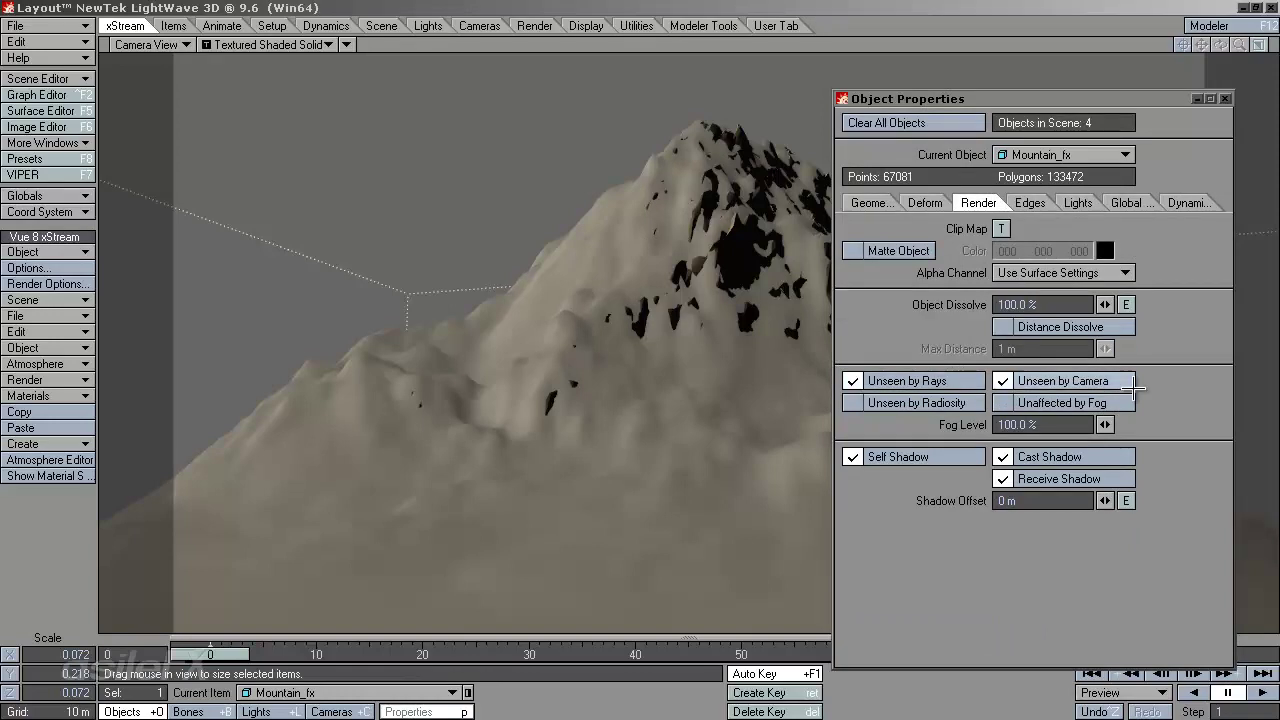
{"action": "left_click", "coordinate": [1100, 403]}
{"action": "left_click", "coordinate": [880, 403]}
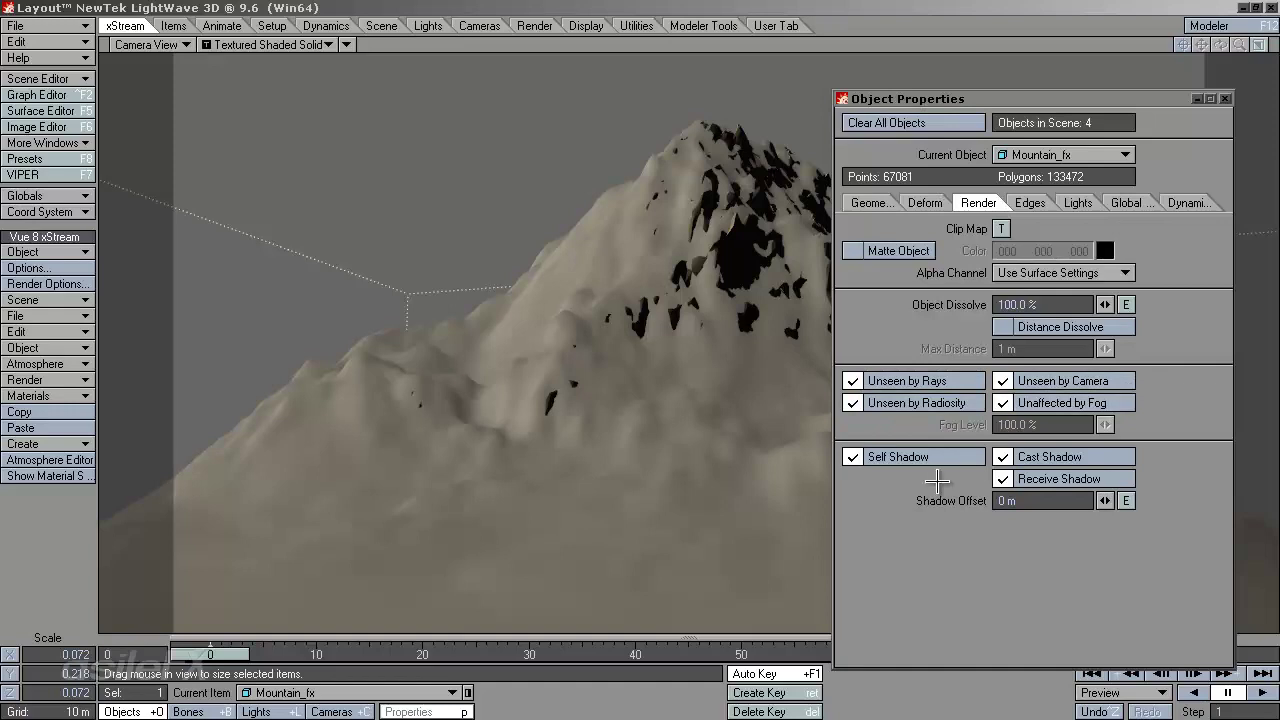
Disable Cast Shadow, Receive Shadow and Self Shadow for Mountain_fx
{"action": "left_click", "coordinate": [1050, 458]}
{"action": "left_click", "coordinate": [1055, 478]}
{"action": "left_click", "coordinate": [898, 457]}
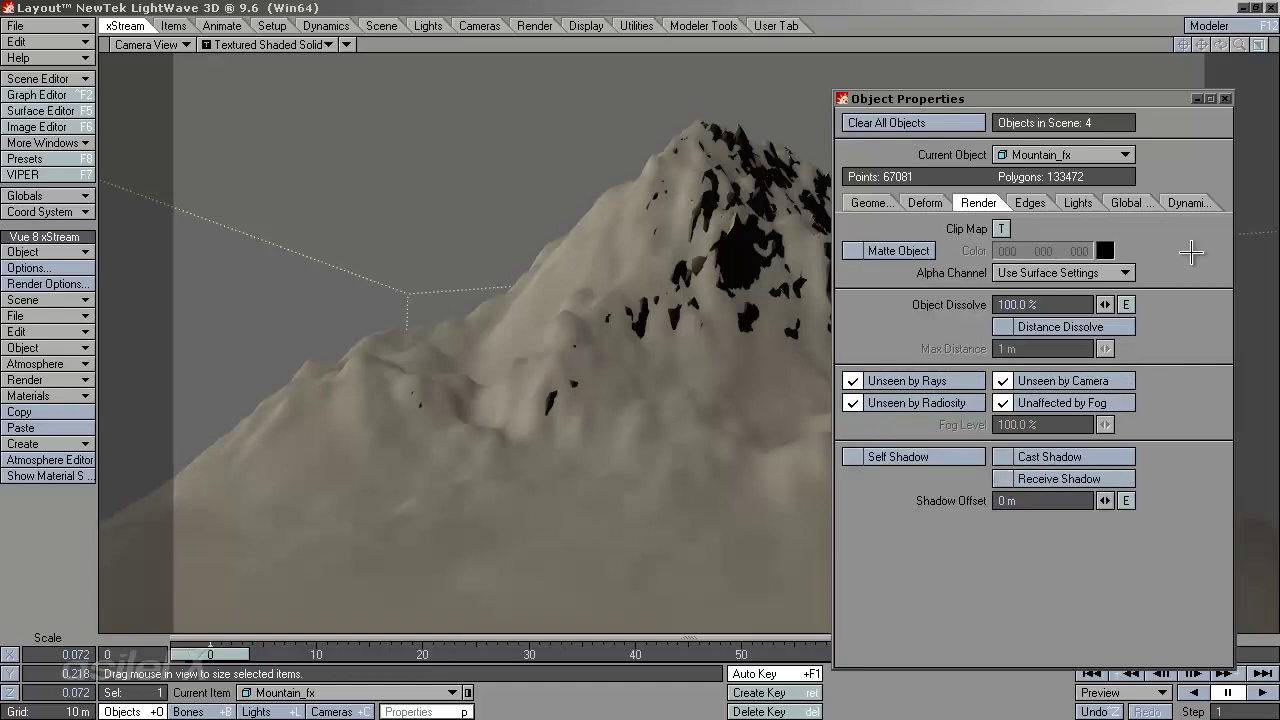
Add a Collision dynamic to Mountain_fx
{"action": "left_click", "coordinate": [1183, 203]}
{"action": "left_click", "coordinate": [900, 229]}
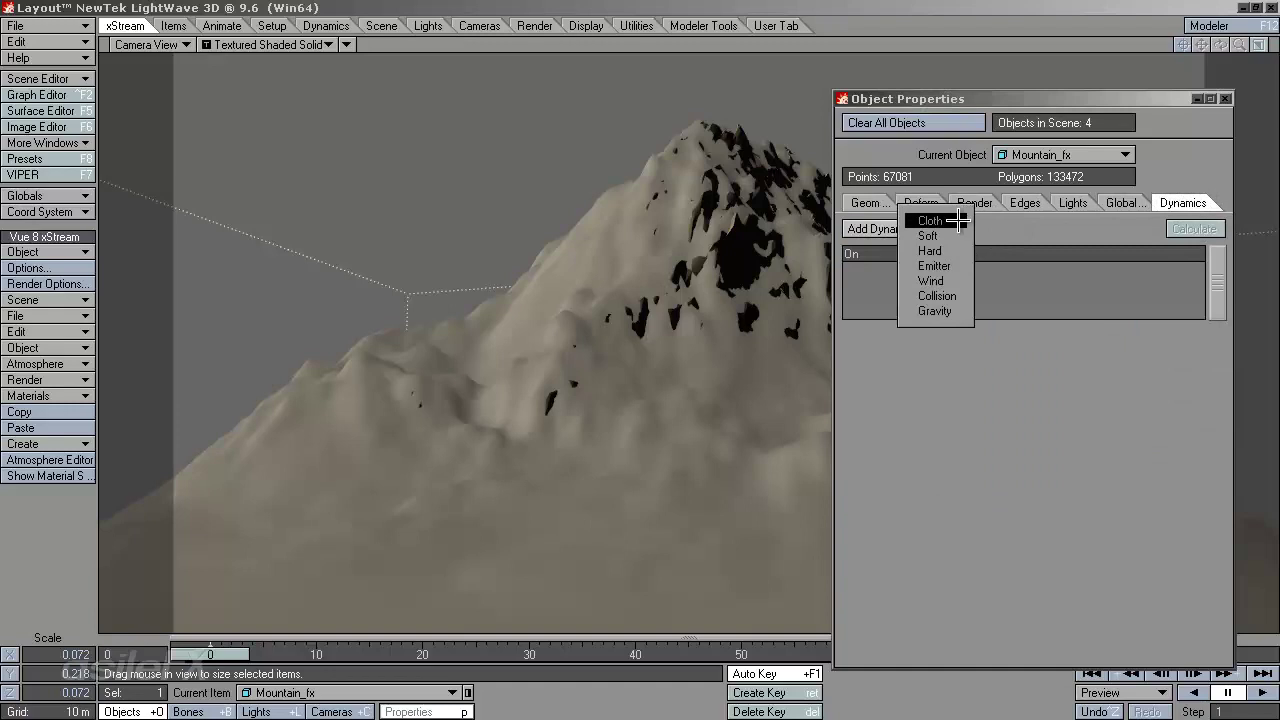
{"action": "left_click", "coordinate": [932, 292]}
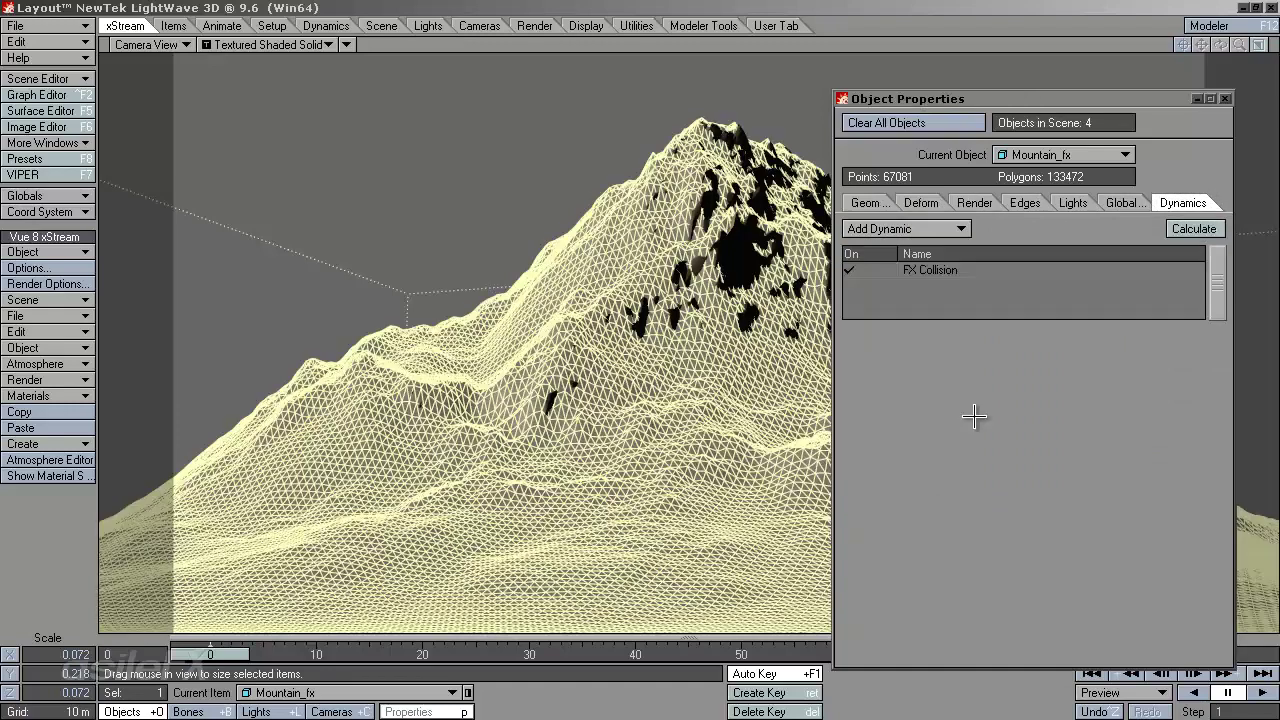
Review Mountain_fx's FX Collision settings, close its properties and select the main camera
{"action": "left_click", "coordinate": [940, 272]}
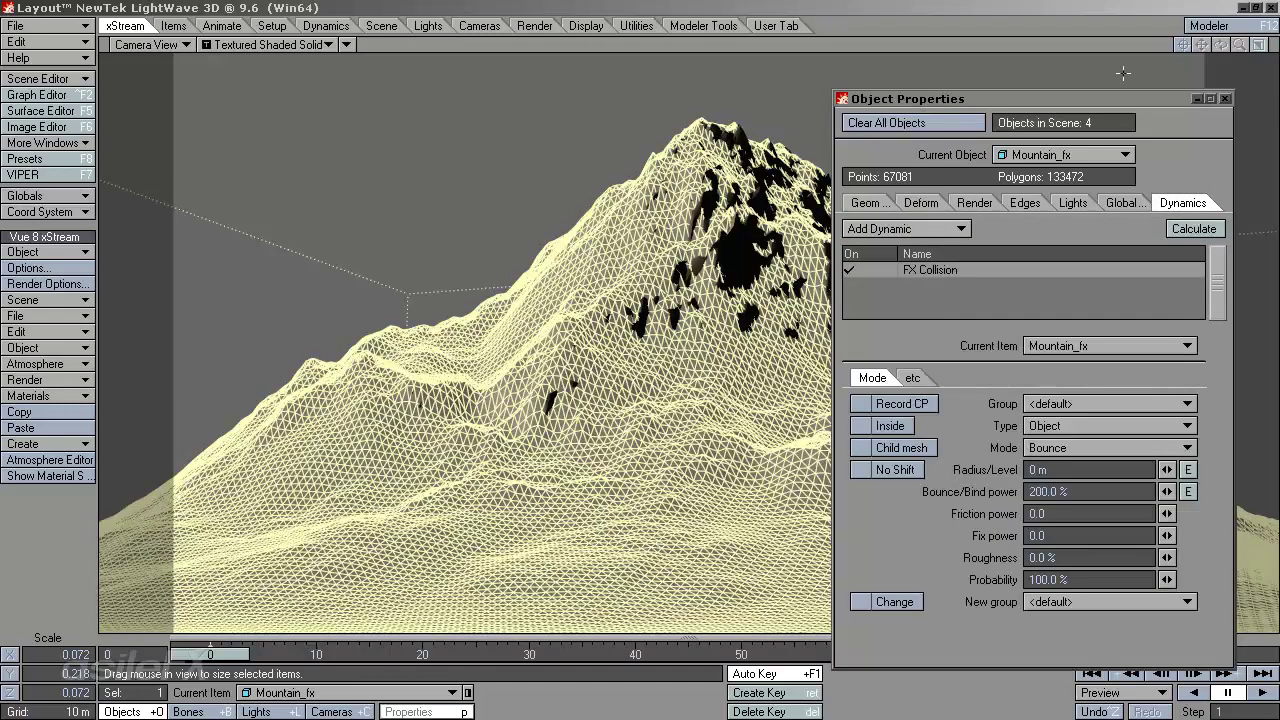
{"action": "left_click", "coordinate": [1225, 98]}
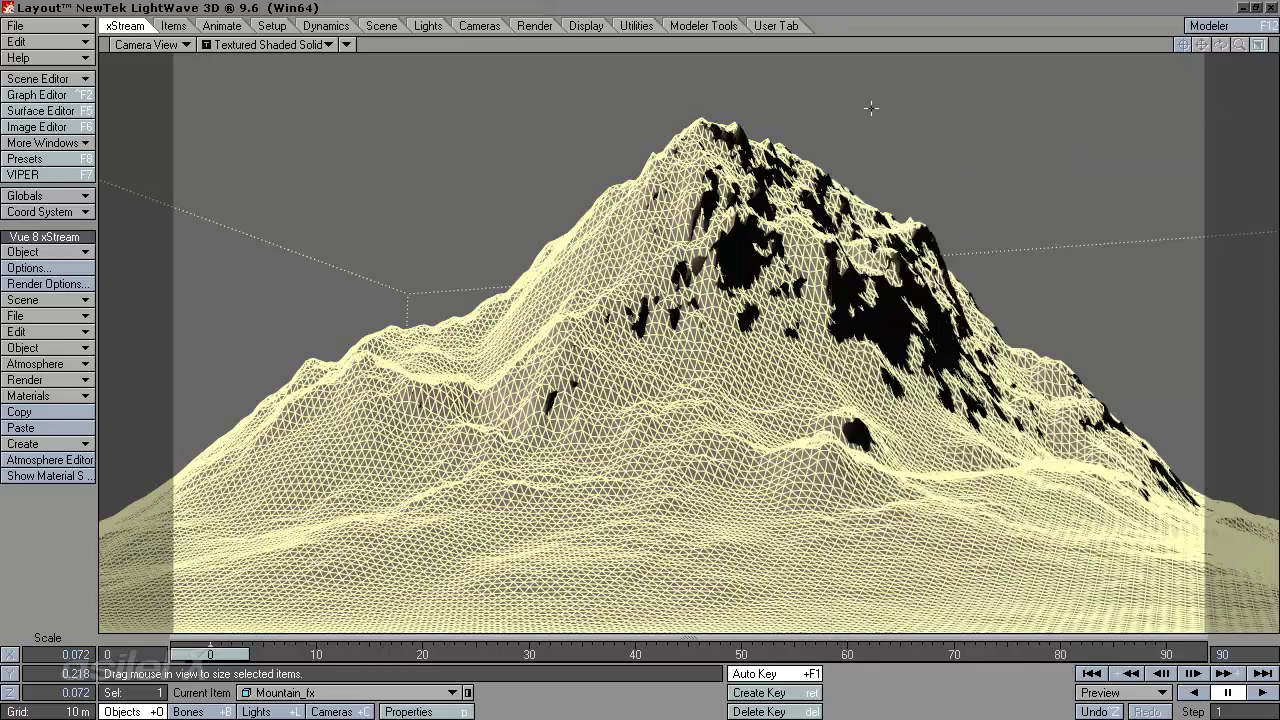
{"action": "key", "text": "shift+c"}
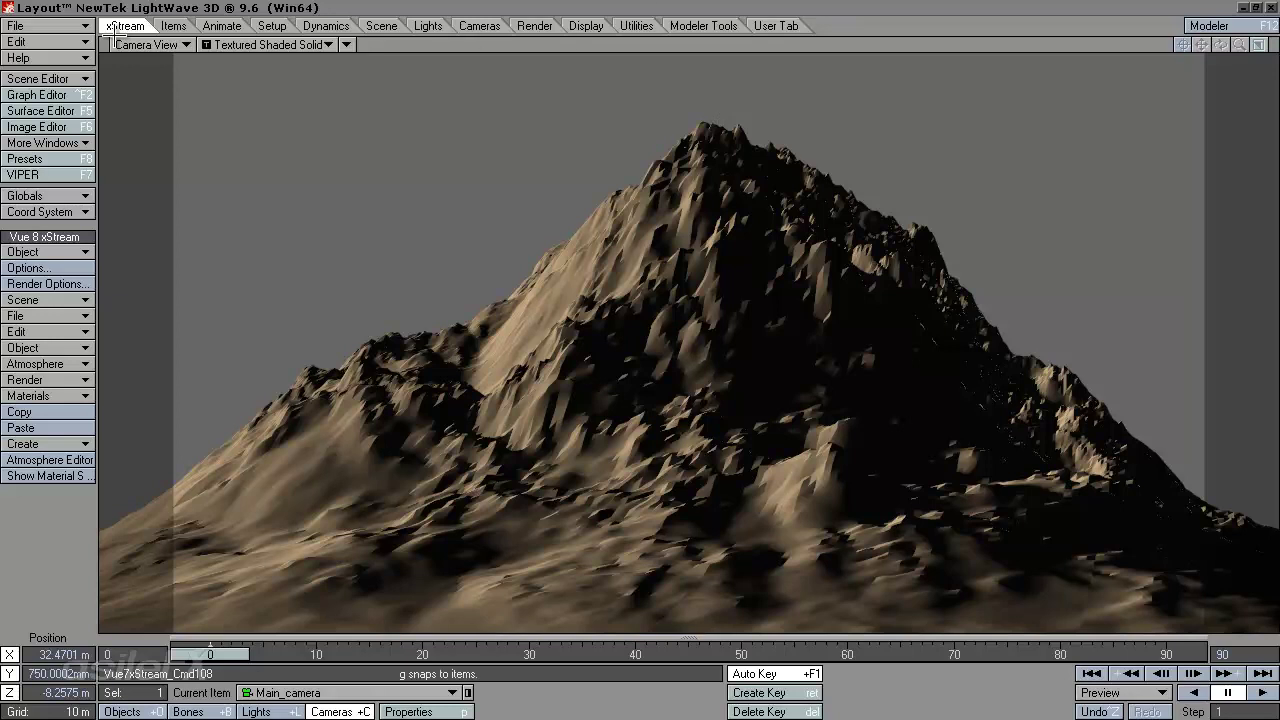
Add a particle emitter to the scene as a new dynamic object
{"action": "left_click", "coordinate": [330, 25]}
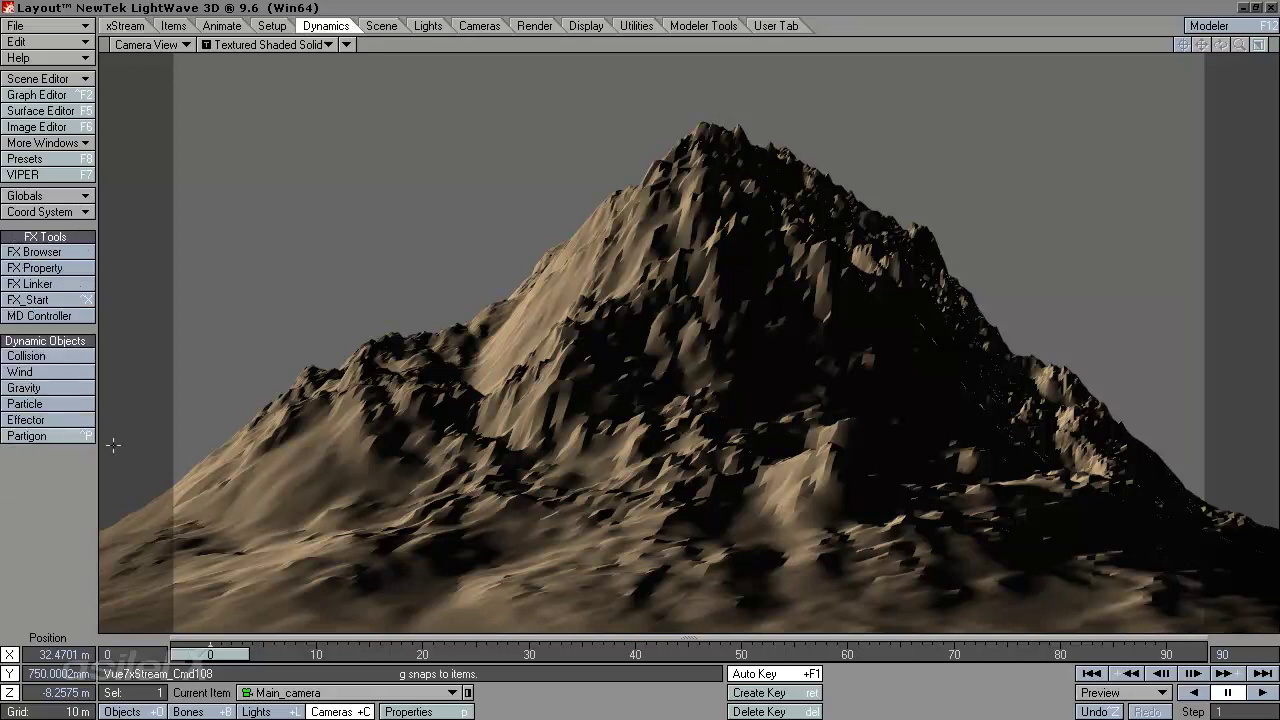
{"action": "left_click", "coordinate": [47, 405]}
{"action": "left_click", "coordinate": [292, 390]}
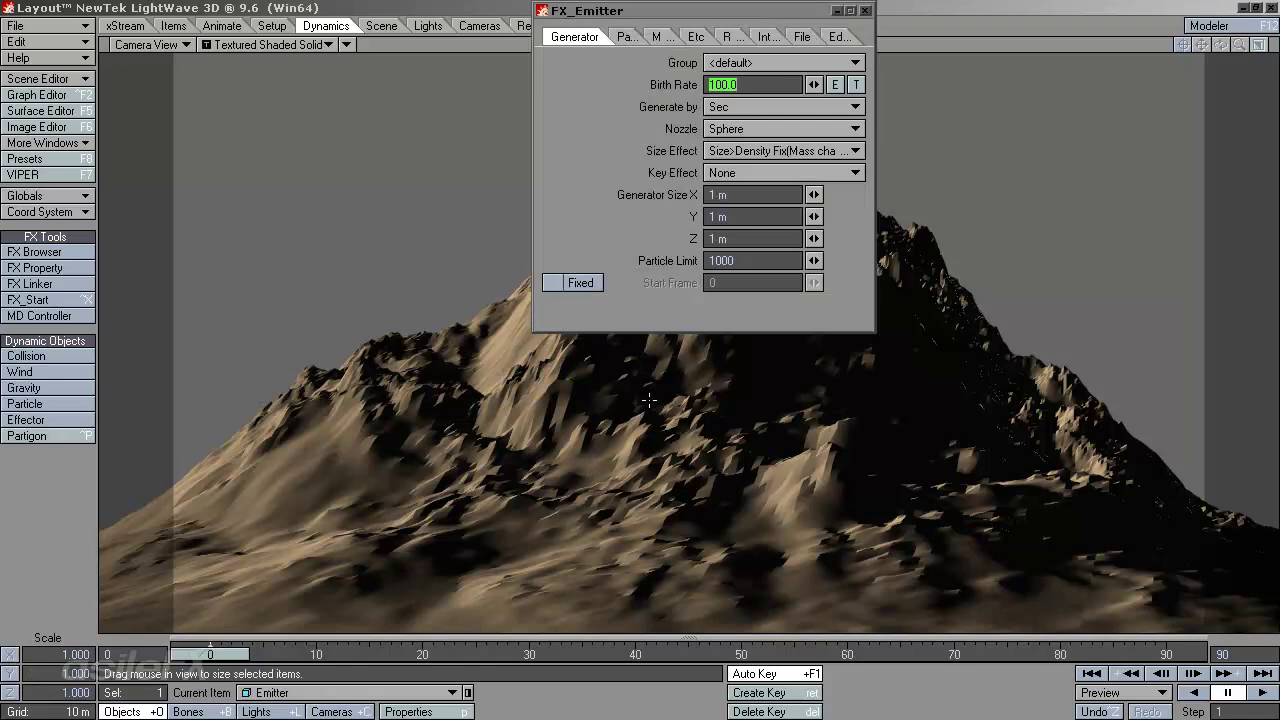
Set the particle emitter's generator size to 5 m in X, Y and Z
{"action": "left_click", "coordinate": [720, 196]}
{"action": "type", "text": "5"}
{"action": "key", "text": "Tab"}
{"action": "type", "text": "5"}
{"action": "key", "text": "Tab"}
{"action": "type", "text": "5"}
{"action": "key", "text": "Tab"}
{"action": "left_click", "coordinate": [865, 10]}
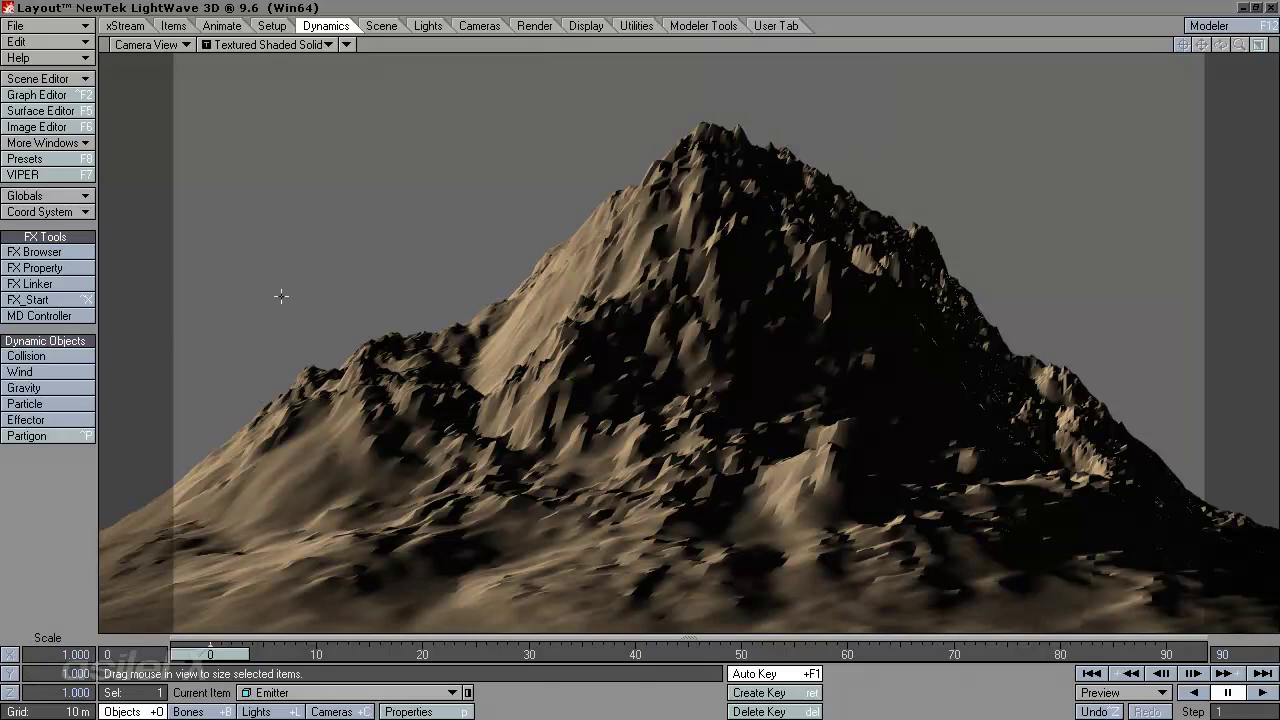
Raise the emitter above the mountain peak to about 15.9 m in Y, checking its placement in Perspective view
{"action": "key", "text": "t"}
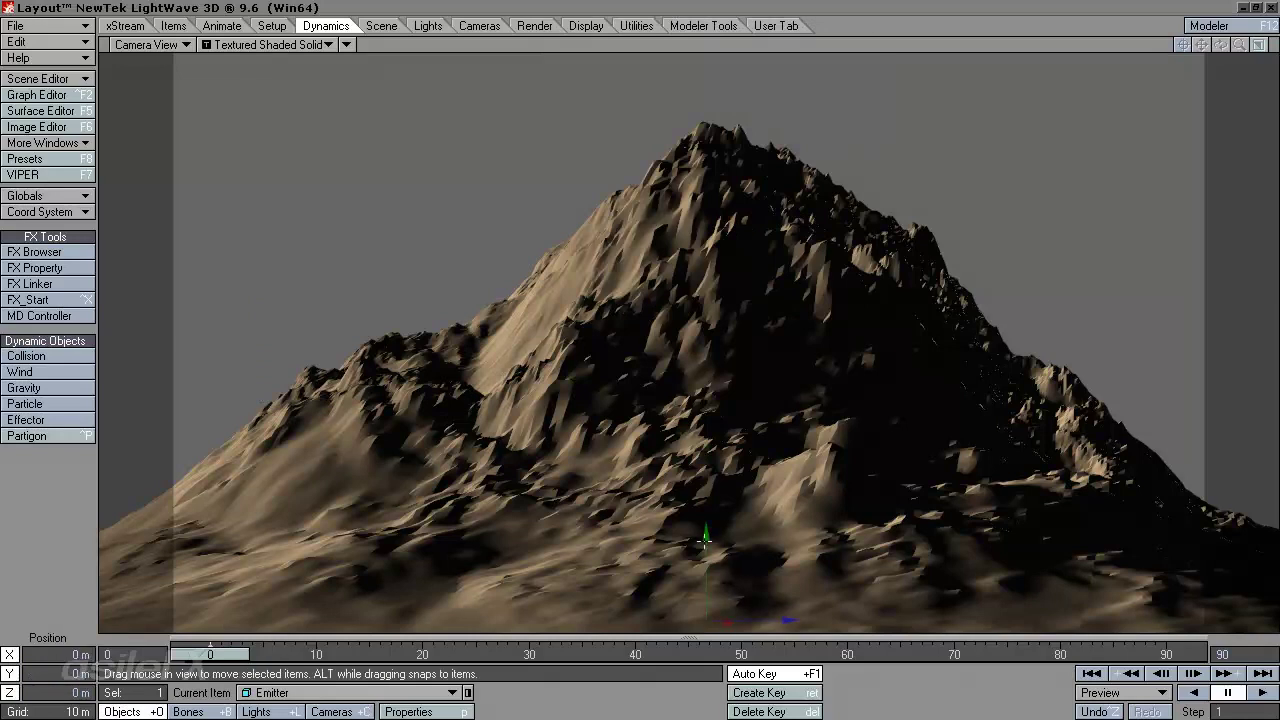
{"action": "right_click_drag", "start_coordinate": [704, 541], "coordinate": [663, 447]}
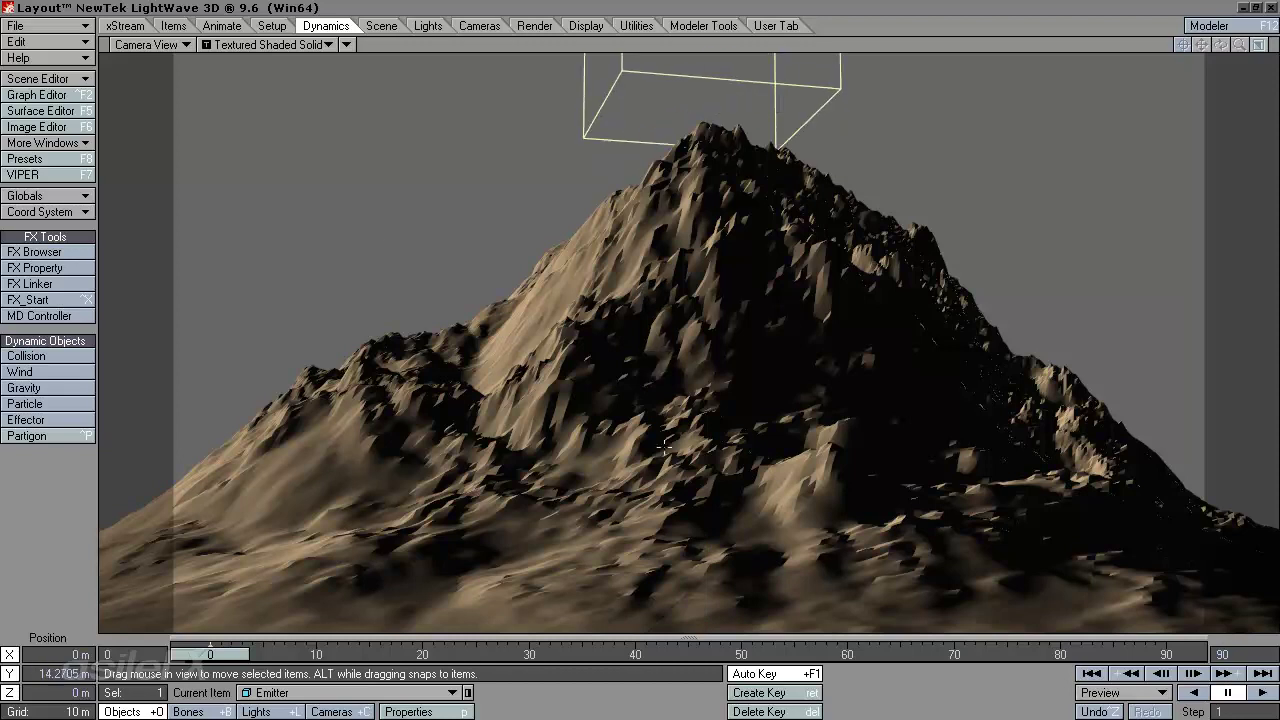
{"action": "left_click", "coordinate": [148, 44]}
{"action": "left_click", "coordinate": [160, 88]}
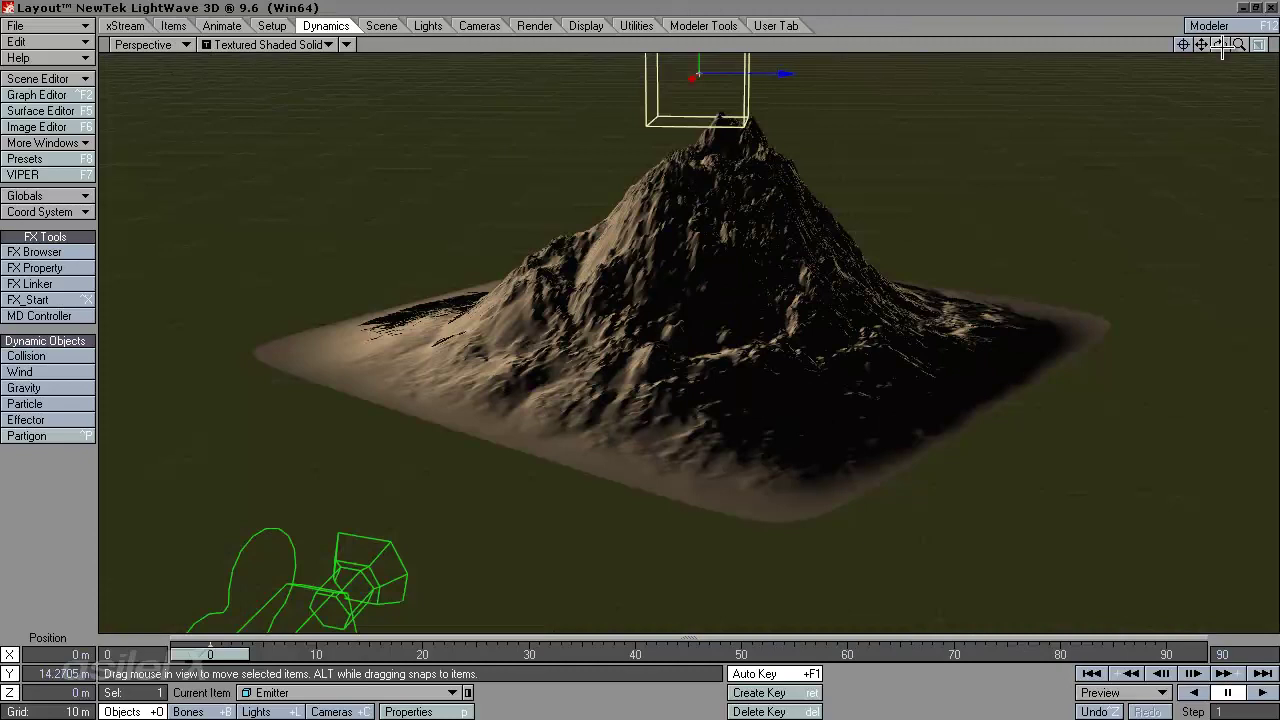
{"action": "left_click_drag", "start_coordinate": [1220, 44], "coordinate": [1160, 104]}
{"action": "left_click_drag", "start_coordinate": [693, 186], "coordinate": [693, 148]}
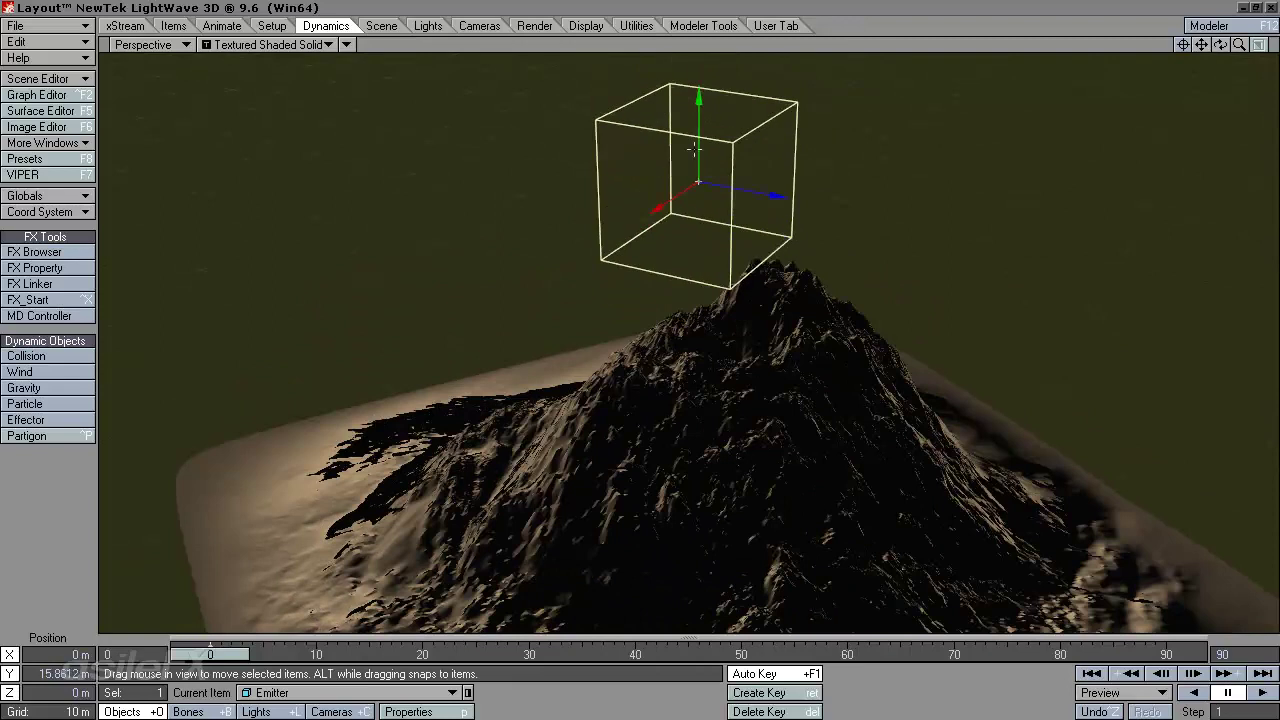
In the emitter's dynamics properties, enable Fixed generation with a start frame of -15
{"action": "key", "text": "p"}
{"action": "left_click", "coordinate": [966, 272]}
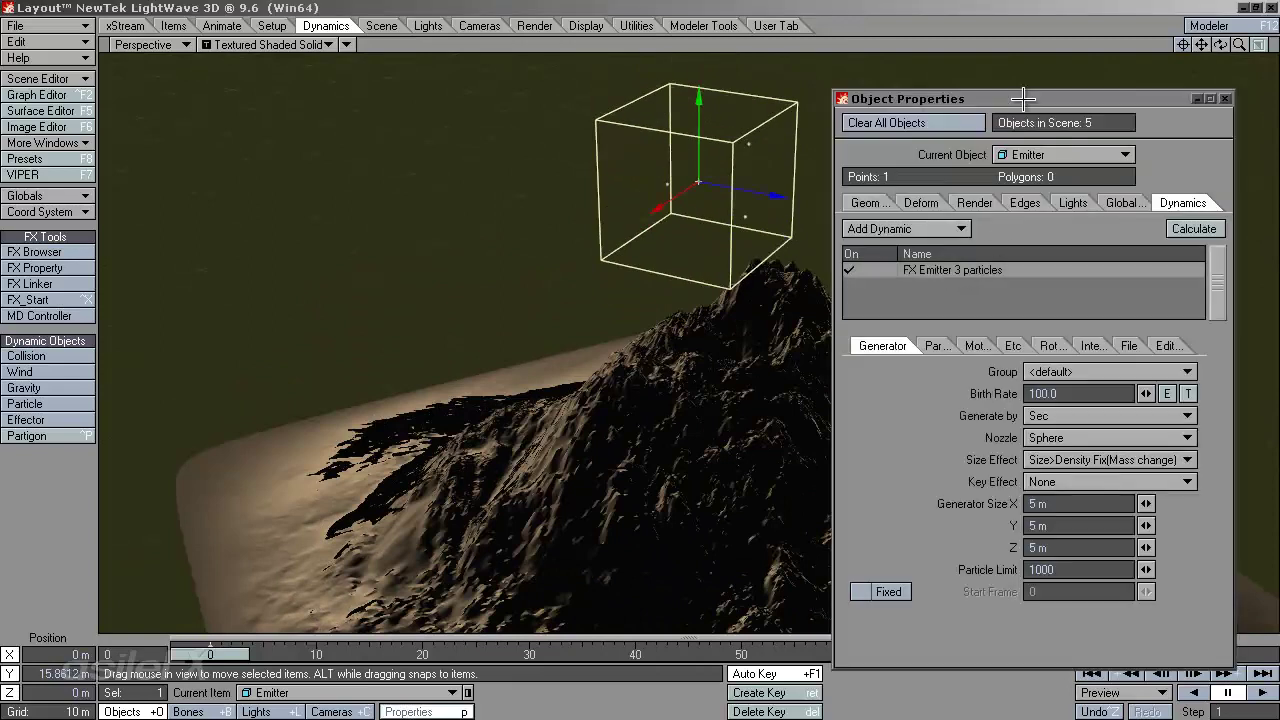
{"action": "left_click_drag", "start_coordinate": [1018, 104], "coordinate": [1045, 85]}
{"action": "left_click", "coordinate": [886, 578]}
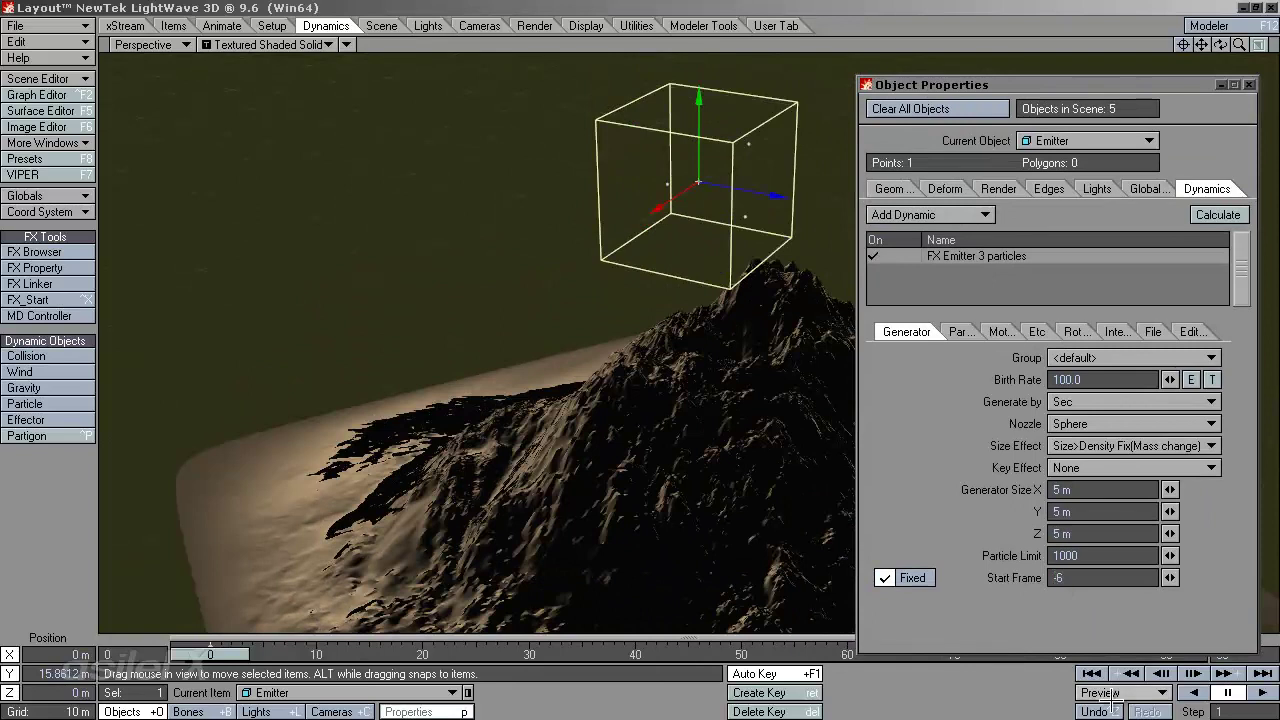
{"action": "key", "text": "Return"}
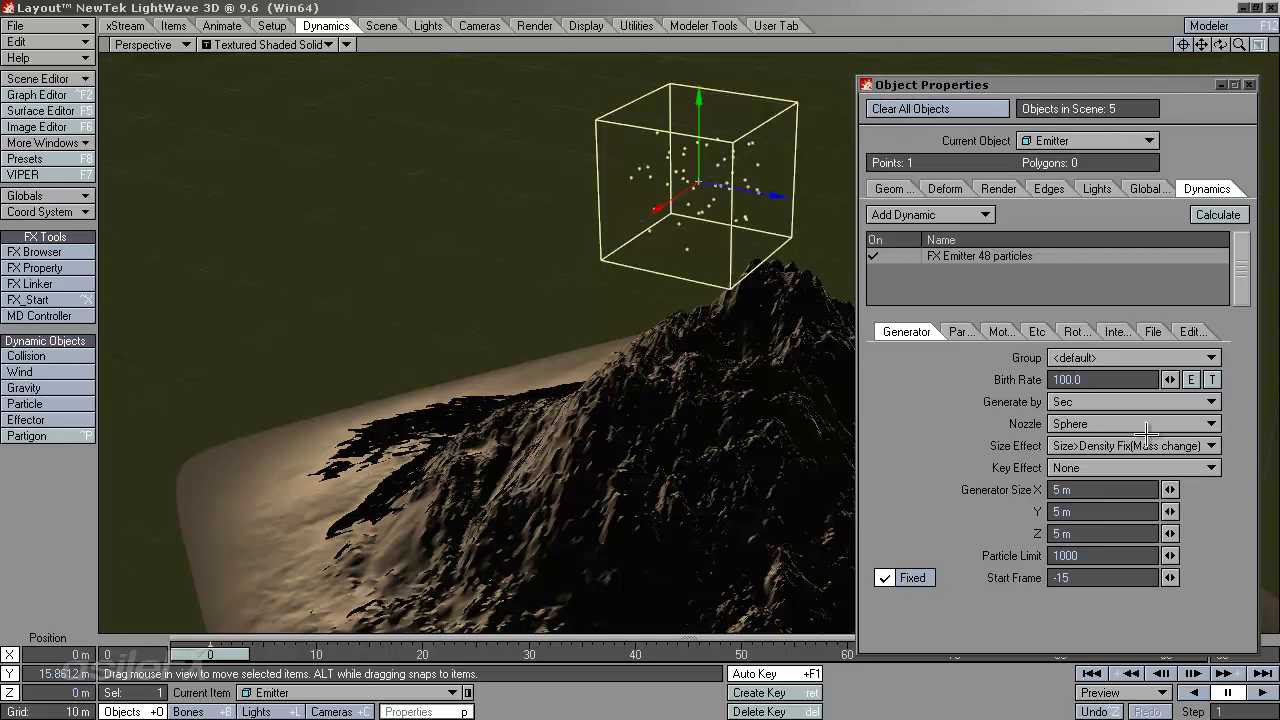
Set the emitter's particle life time to 300 frames
{"action": "left_click", "coordinate": [957, 331]}
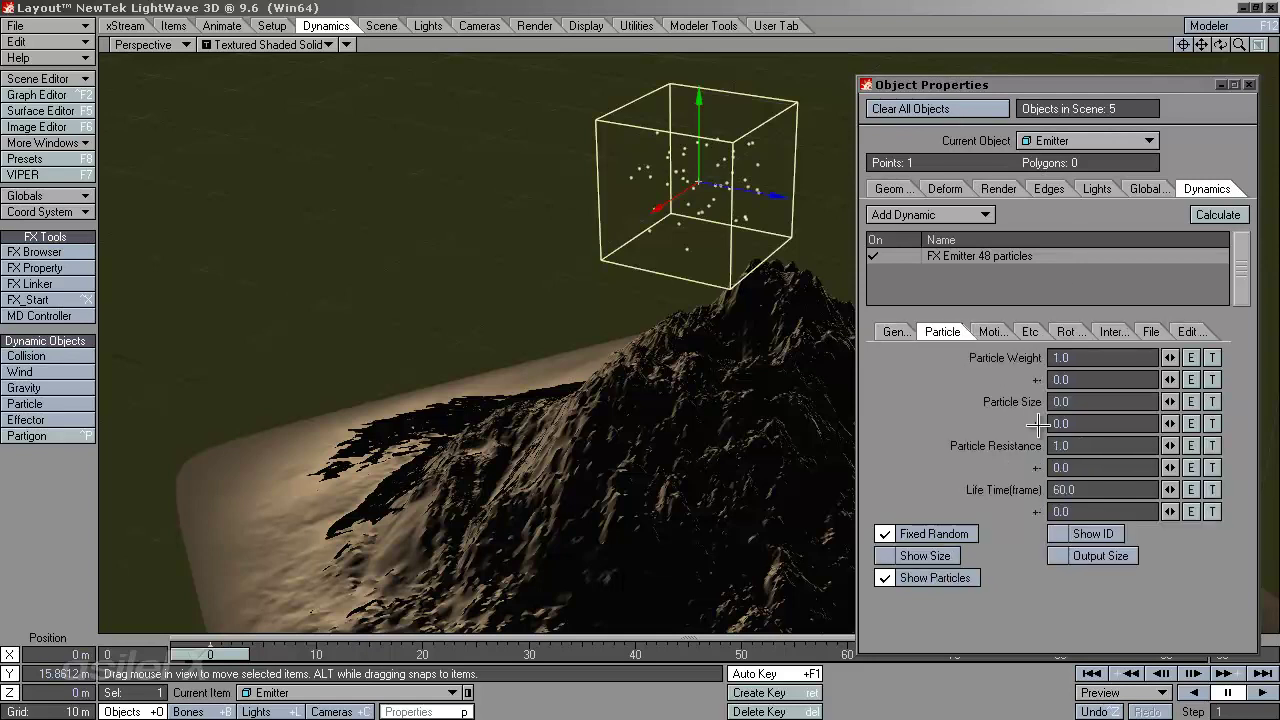
{"action": "left_click", "coordinate": [1065, 489]}
{"action": "type", "text": "300"}
{"action": "key", "text": "Tab"}
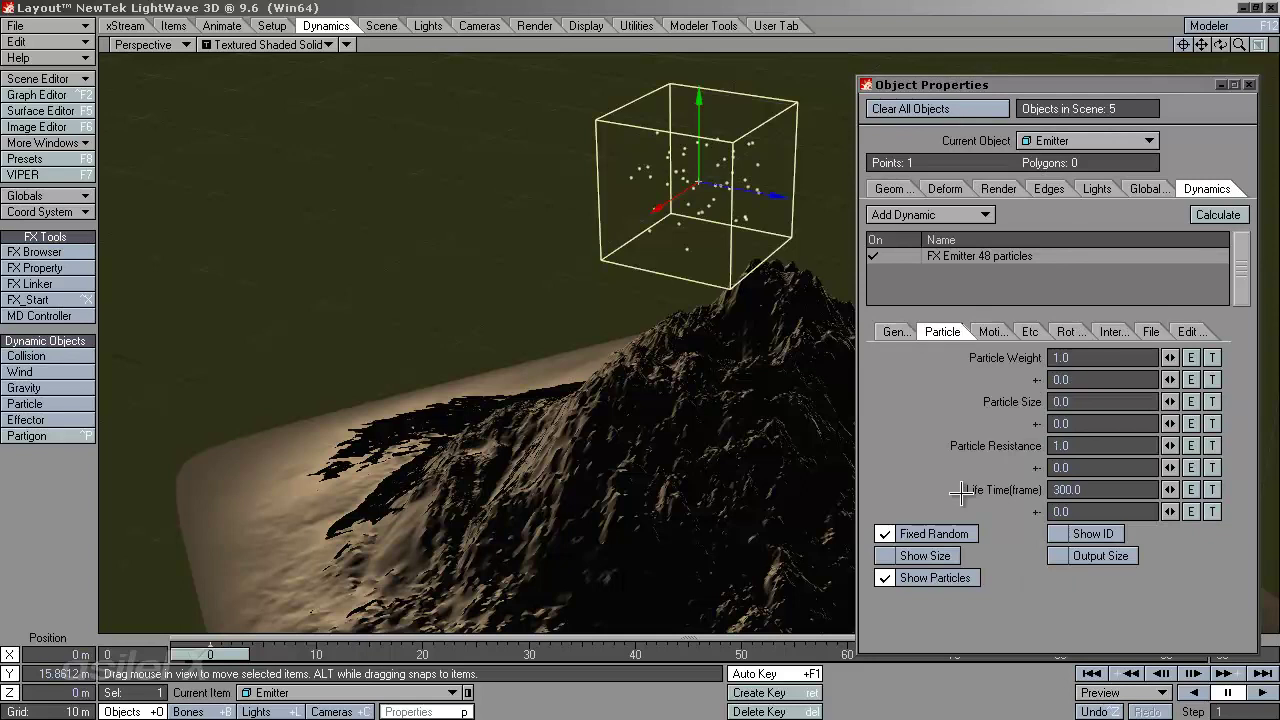
Raise the emitter's particle limit to 100000
{"action": "left_click", "coordinate": [896, 331]}
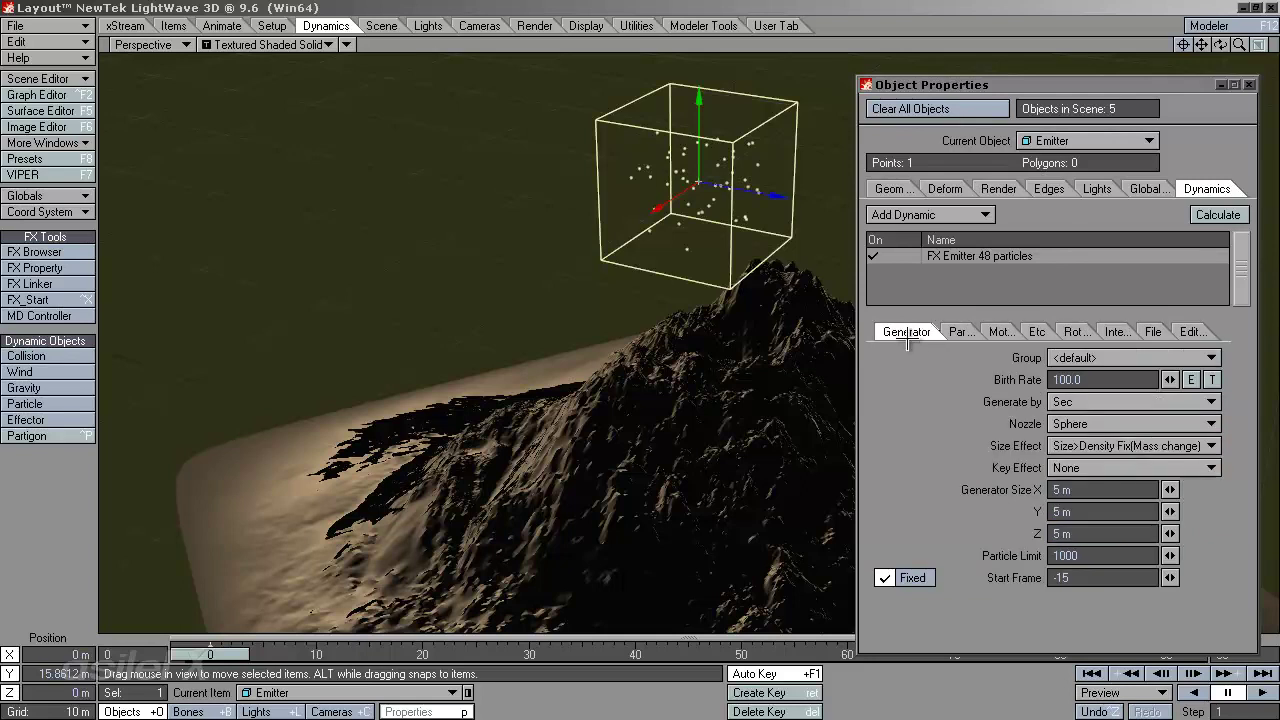
{"action": "left_click", "coordinate": [1108, 379]}
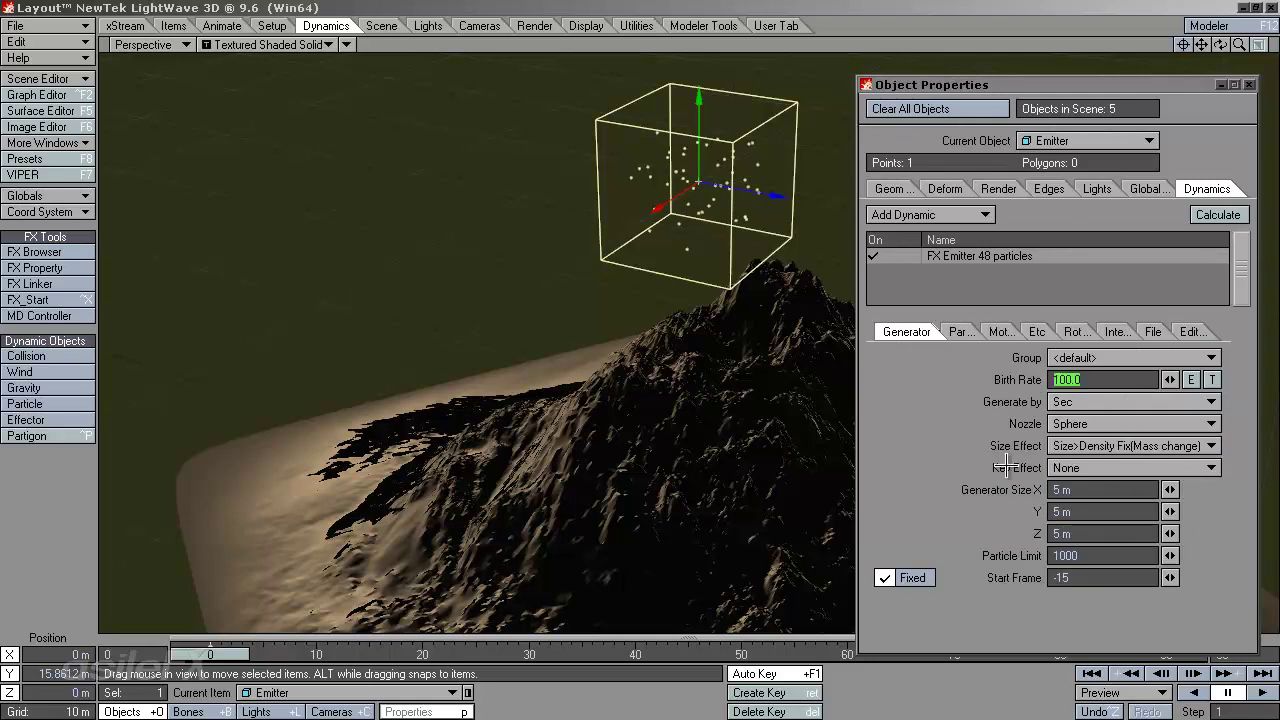
{"action": "left_click", "coordinate": [1089, 555]}
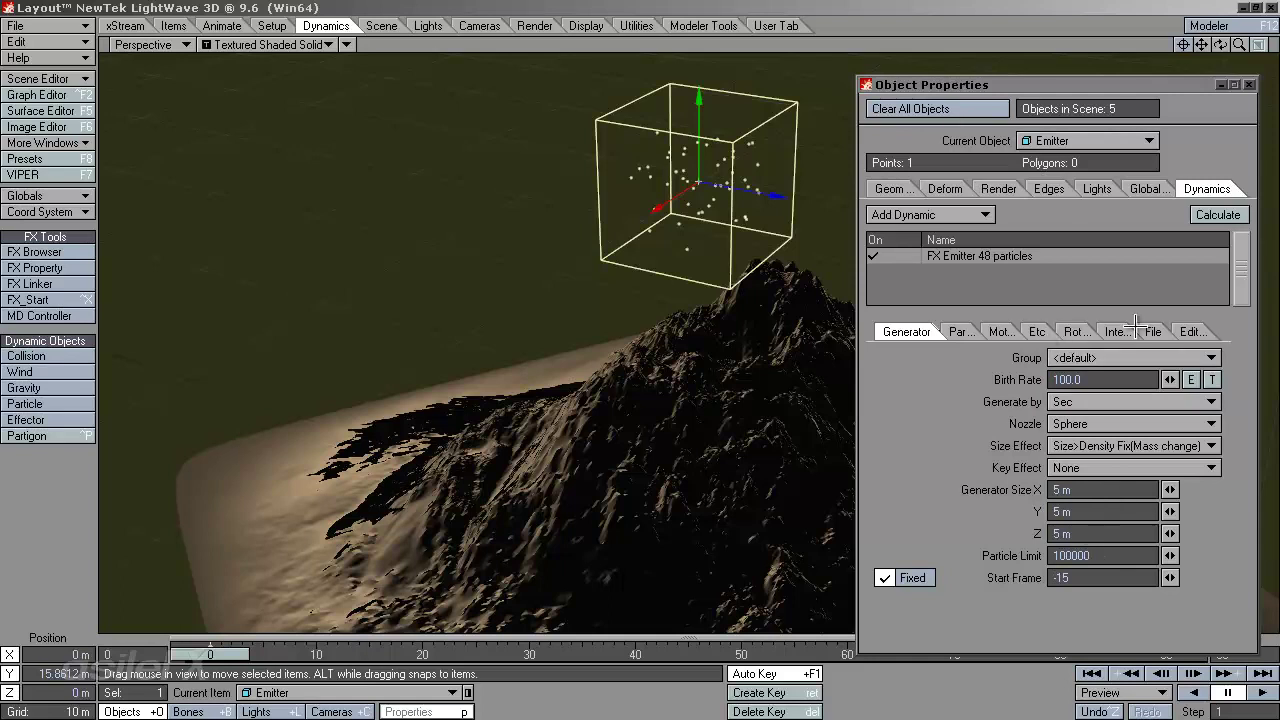
Create a new dynamics group named Terrain Group and assign the emitter to it
{"action": "left_click", "coordinate": [1188, 331]}
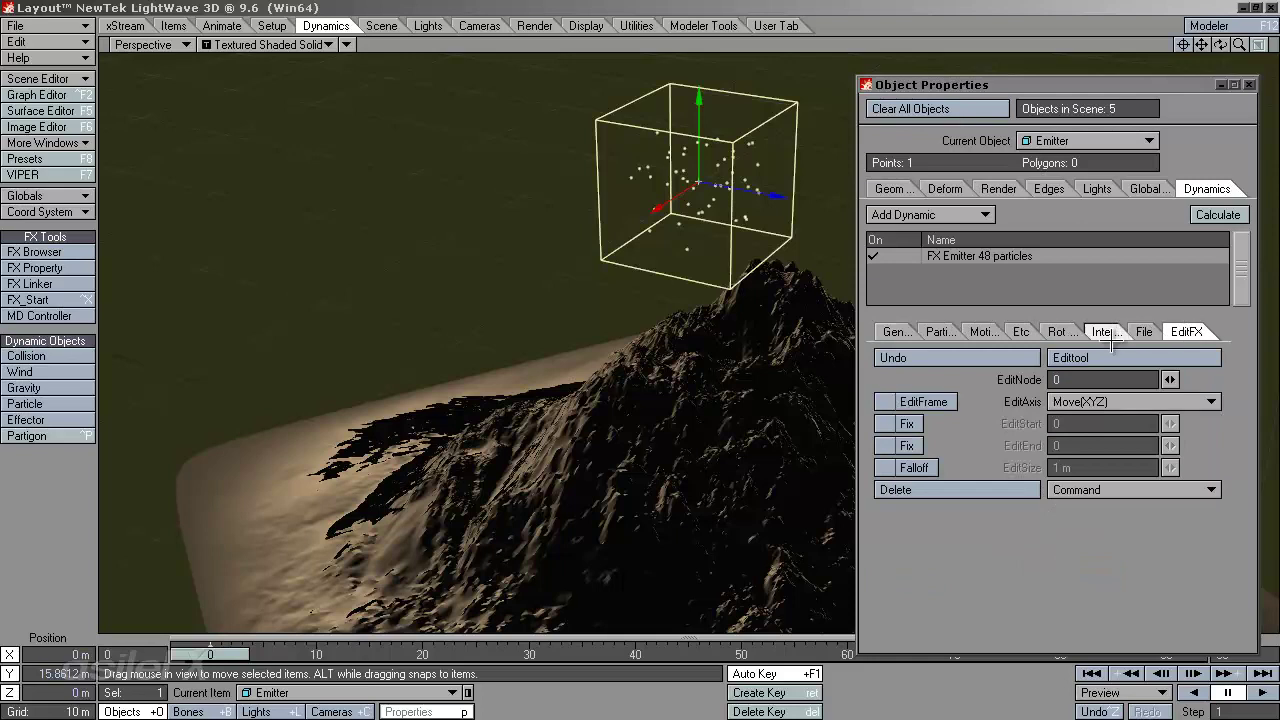
{"action": "left_click", "coordinate": [1143, 332]}
{"action": "left_click", "coordinate": [900, 331]}
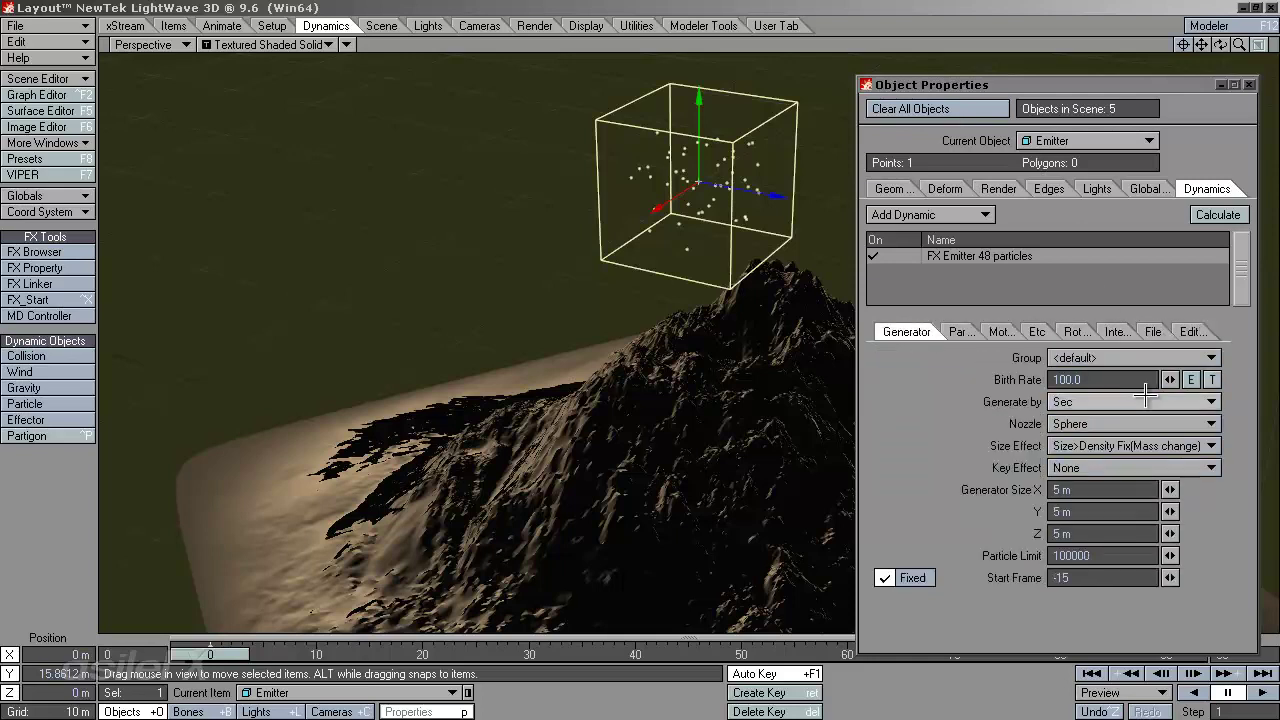
{"action": "left_click", "coordinate": [1130, 357]}
{"action": "left_click", "coordinate": [1095, 368]}
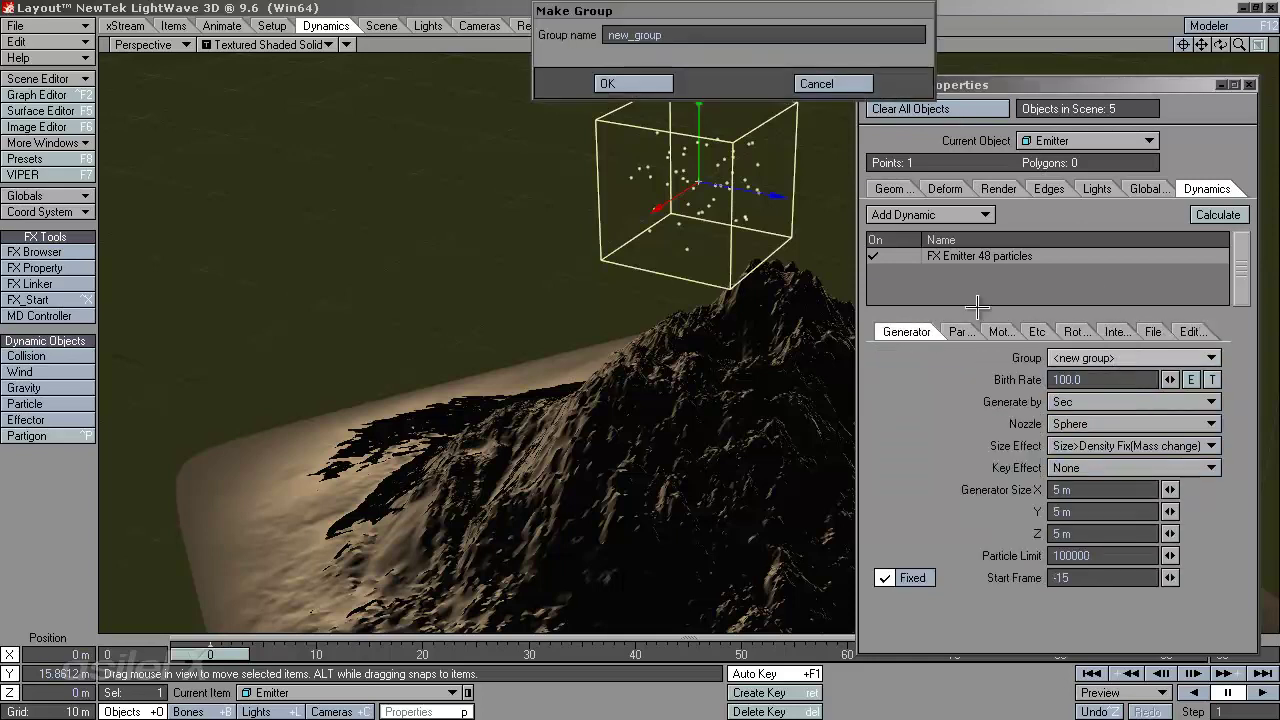
{"action": "left_click", "coordinate": [630, 35]}
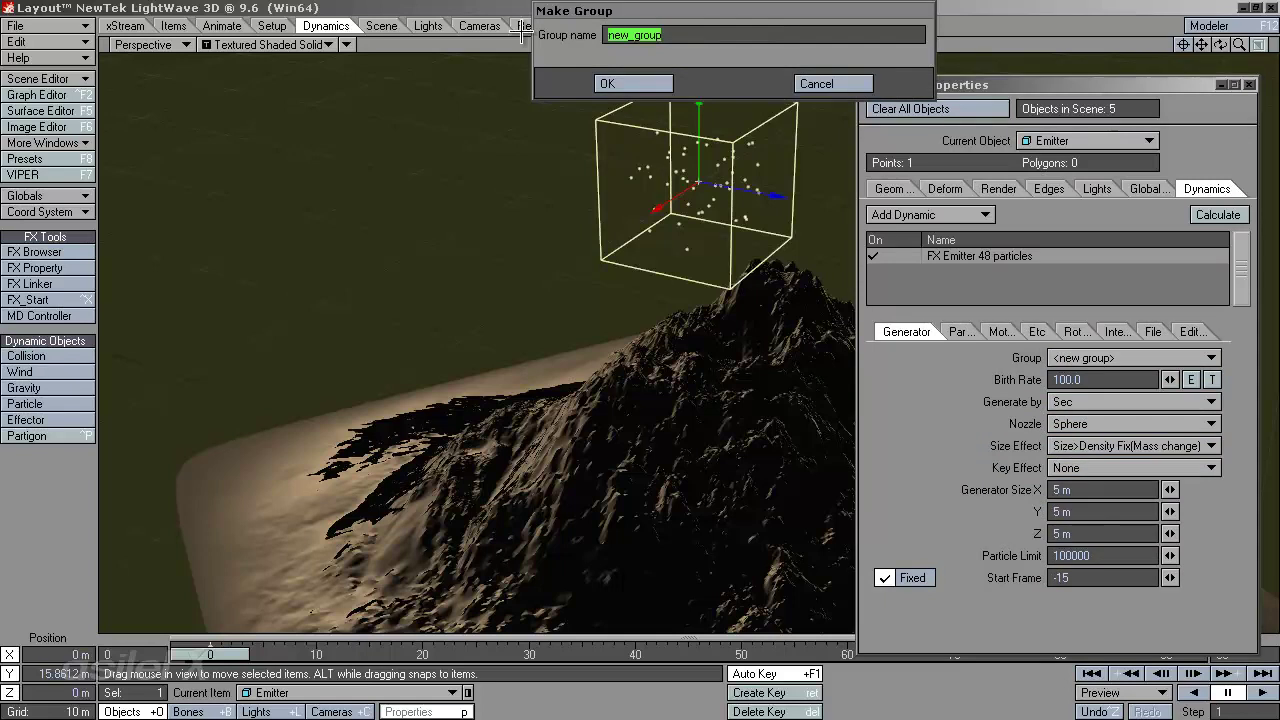
{"action": "type", "text": "Terrain G"}
{"action": "left_click", "coordinate": [636, 83]}
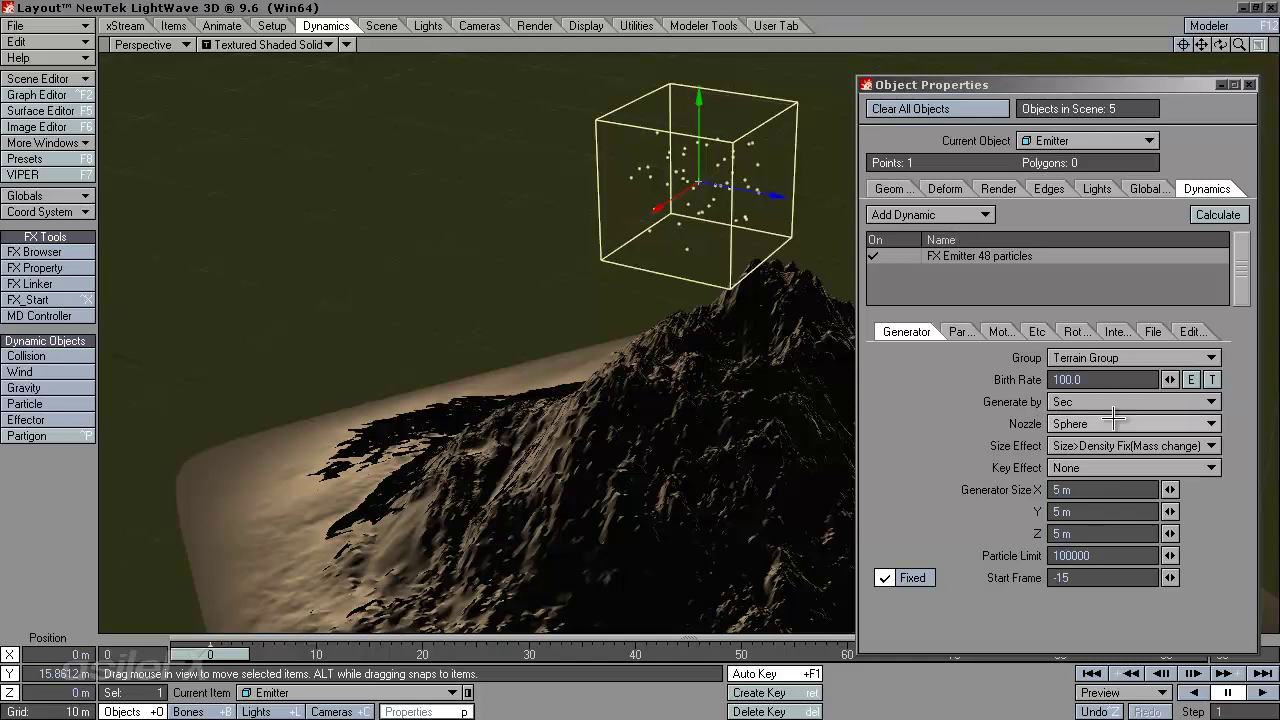
Try a Y gravity of -5 on the emitter and preview the falling particles
{"action": "left_click", "coordinate": [1030, 331]}
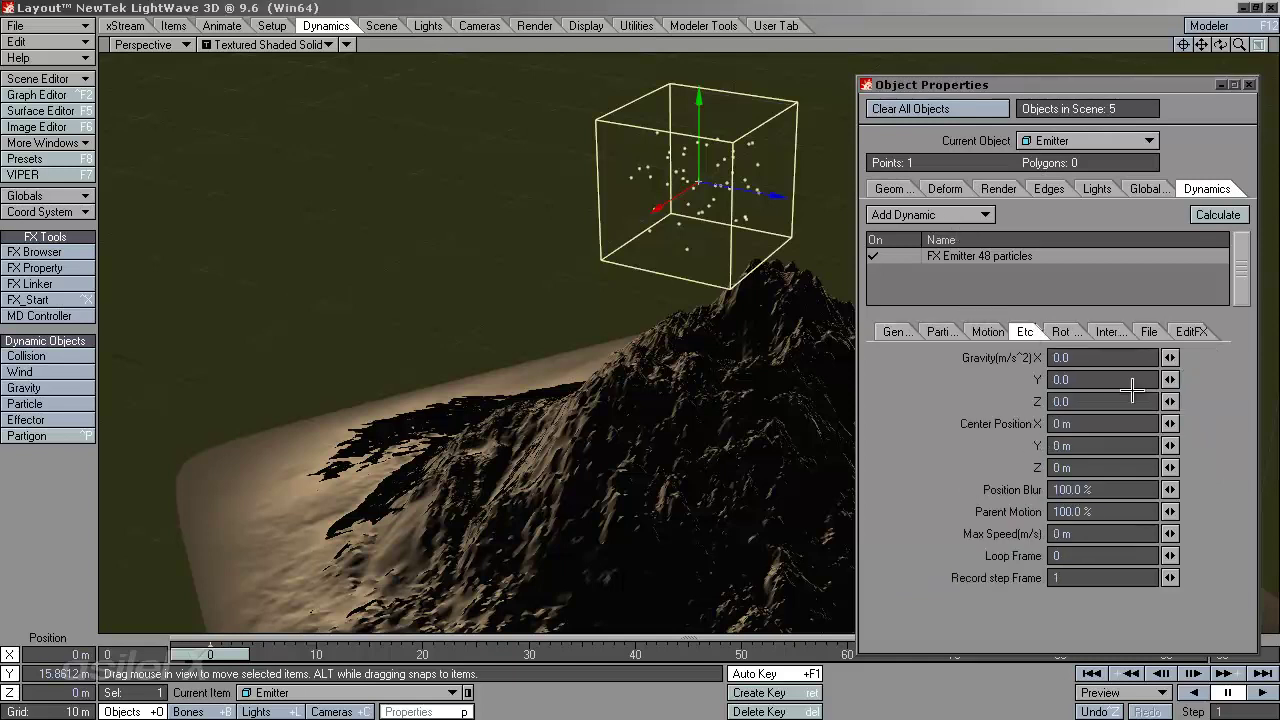
{"action": "left_click", "coordinate": [1061, 379]}
{"action": "type", "text": "-5"}
{"action": "key", "text": "Tab"}
{"action": "key", "text": "Tab"}
{"action": "key", "text": "Tab"}
{"action": "key", "text": "Tab"}
{"action": "key", "text": "Tab"}
{"action": "key", "text": "Tab"}
{"action": "key", "text": "Tab"}
{"action": "key", "text": "Tab"}
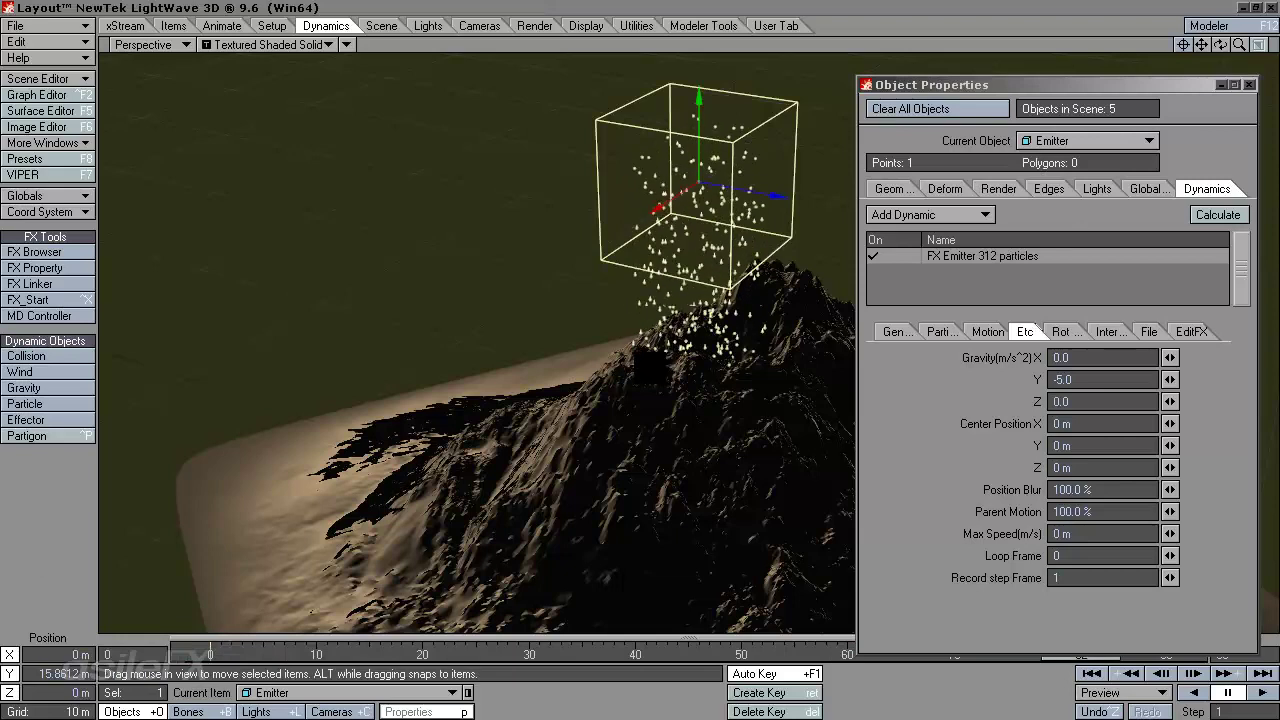
Set the emitter's Y gravity to -9.8
{"action": "left_click", "coordinate": [1075, 379]}
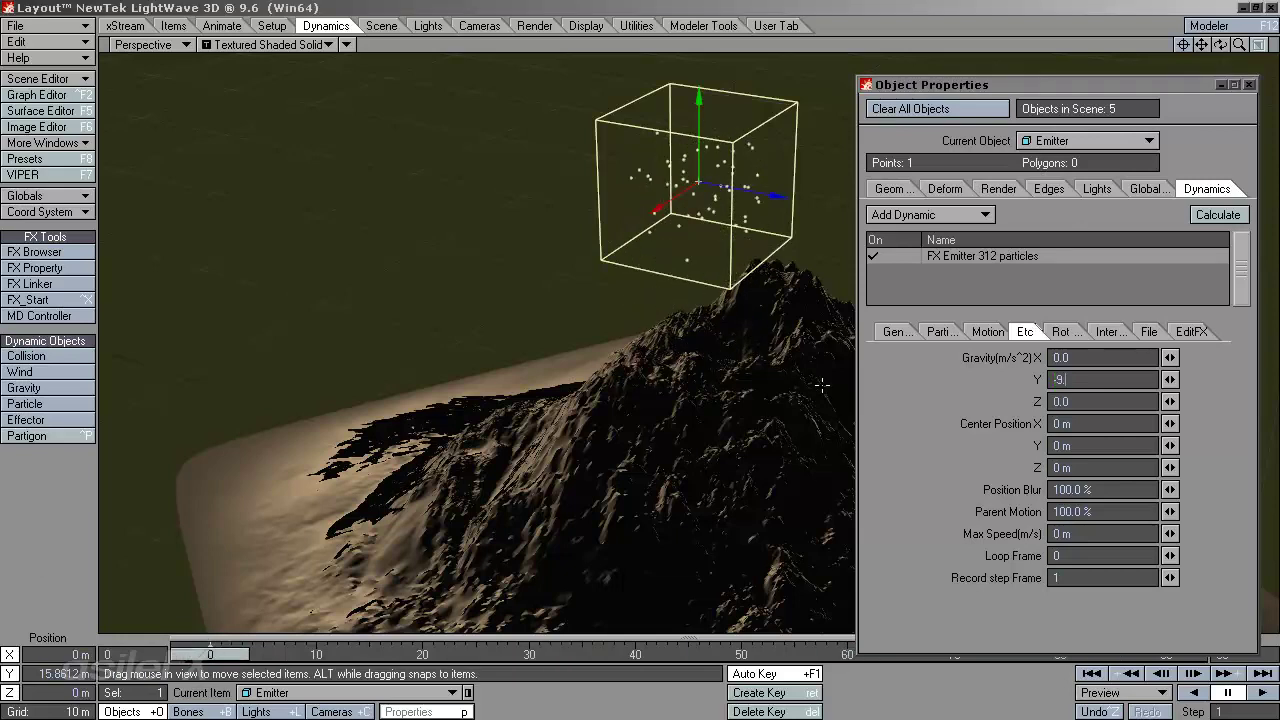
{"action": "key", "text": "Tab"}
{"action": "key", "text": "Tab"}
{"action": "key", "text": "Tab"}
{"action": "key", "text": "Tab"}
{"action": "key", "text": "Tab"}
{"action": "key", "text": "Tab"}
{"action": "key", "text": "Tab"}
{"action": "key", "text": "Tab"}
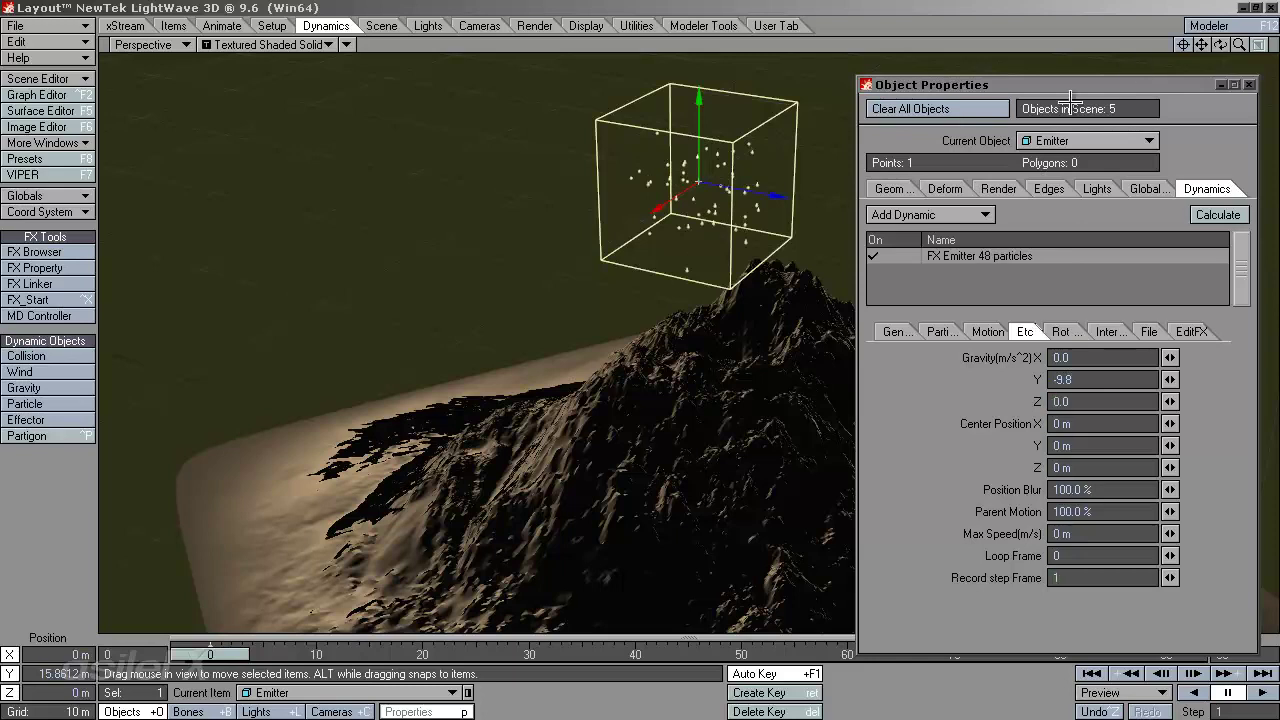
Assign Mountain_fx's FX Collision to Terrain Group, close the properties and switch the viewport to Camera View
{"action": "left_click", "coordinate": [1062, 140]}
{"action": "left_click", "coordinate": [1050, 128]}
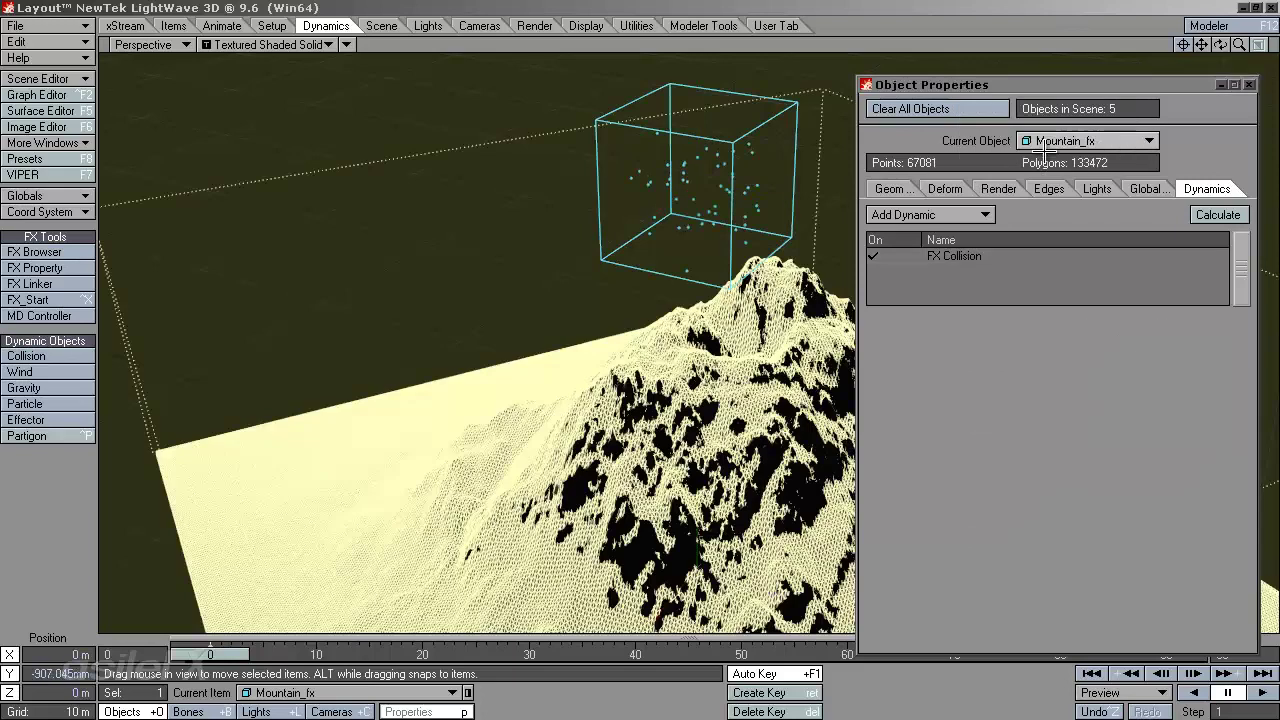
{"action": "left_click", "coordinate": [1110, 357]}
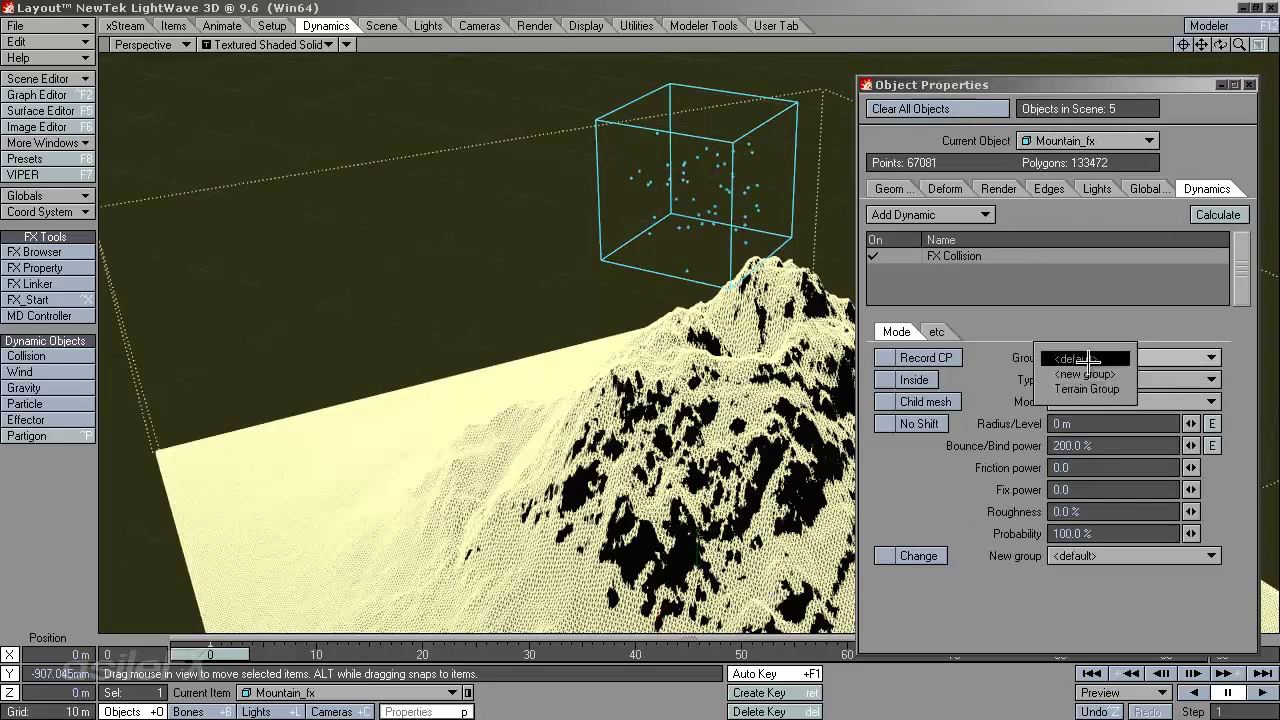
{"action": "left_click", "coordinate": [1105, 390]}
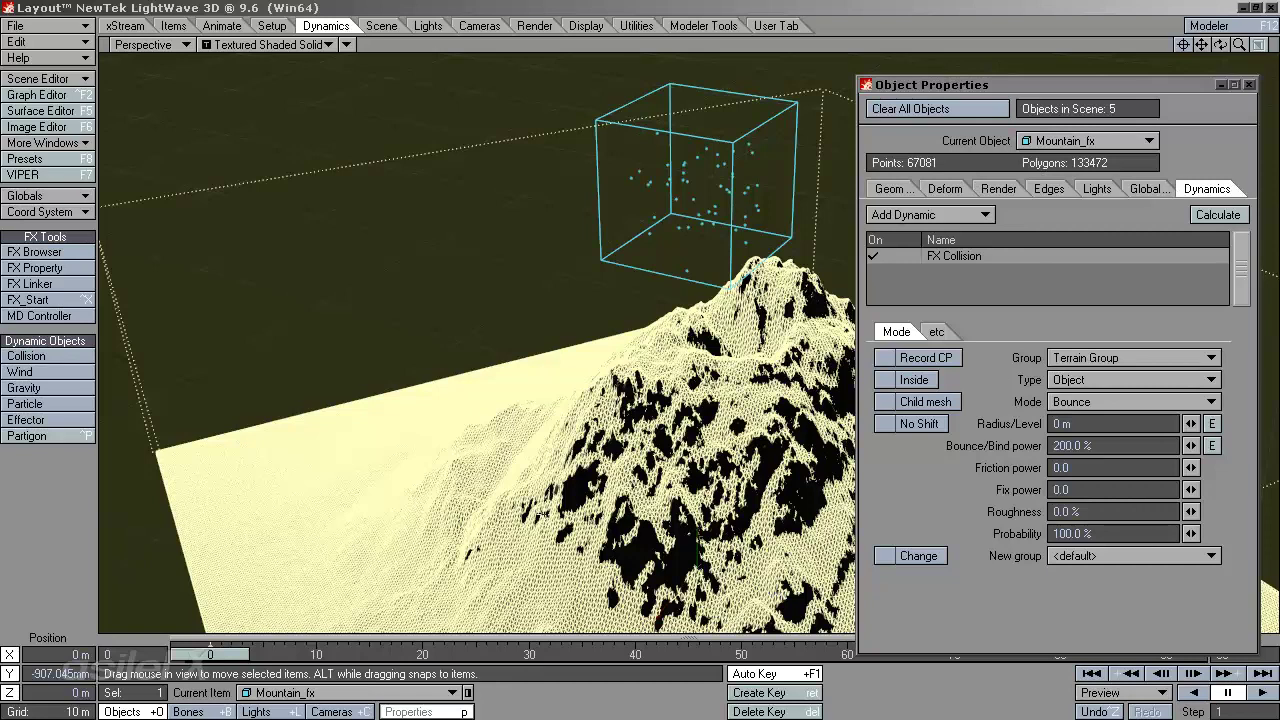
{"action": "left_click", "coordinate": [1251, 86]}
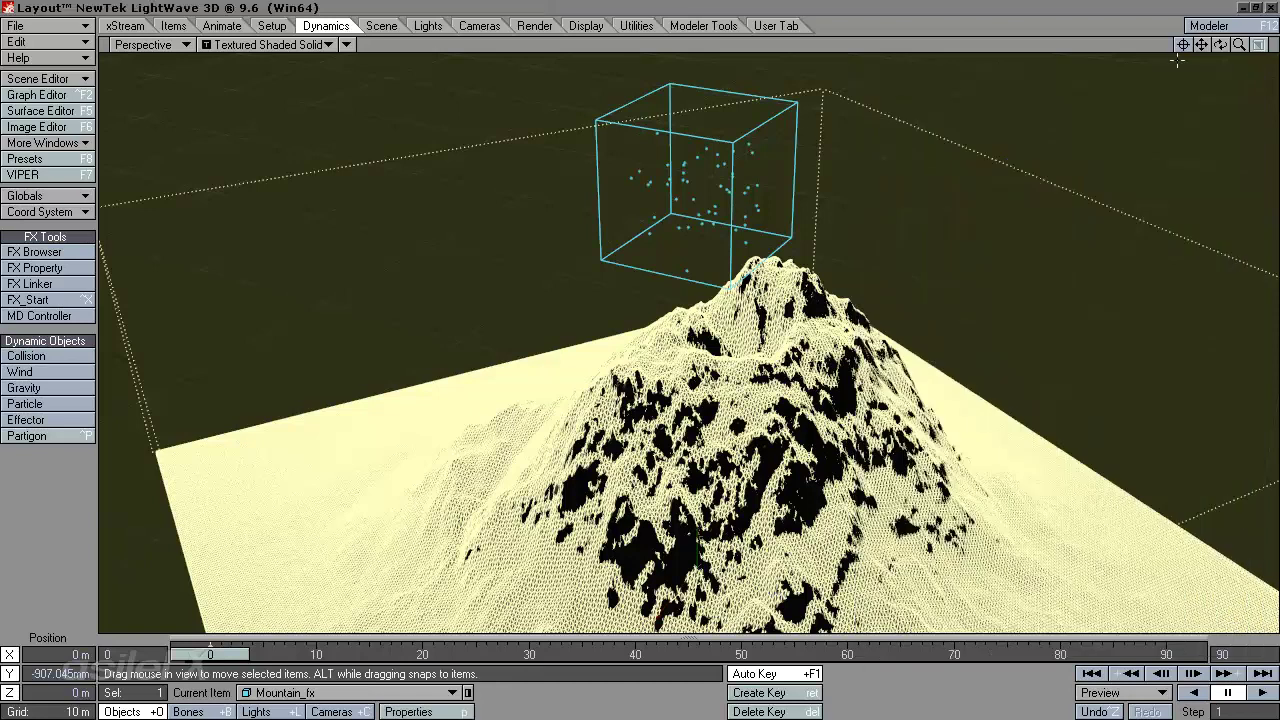
{"action": "left_click", "coordinate": [143, 44]}
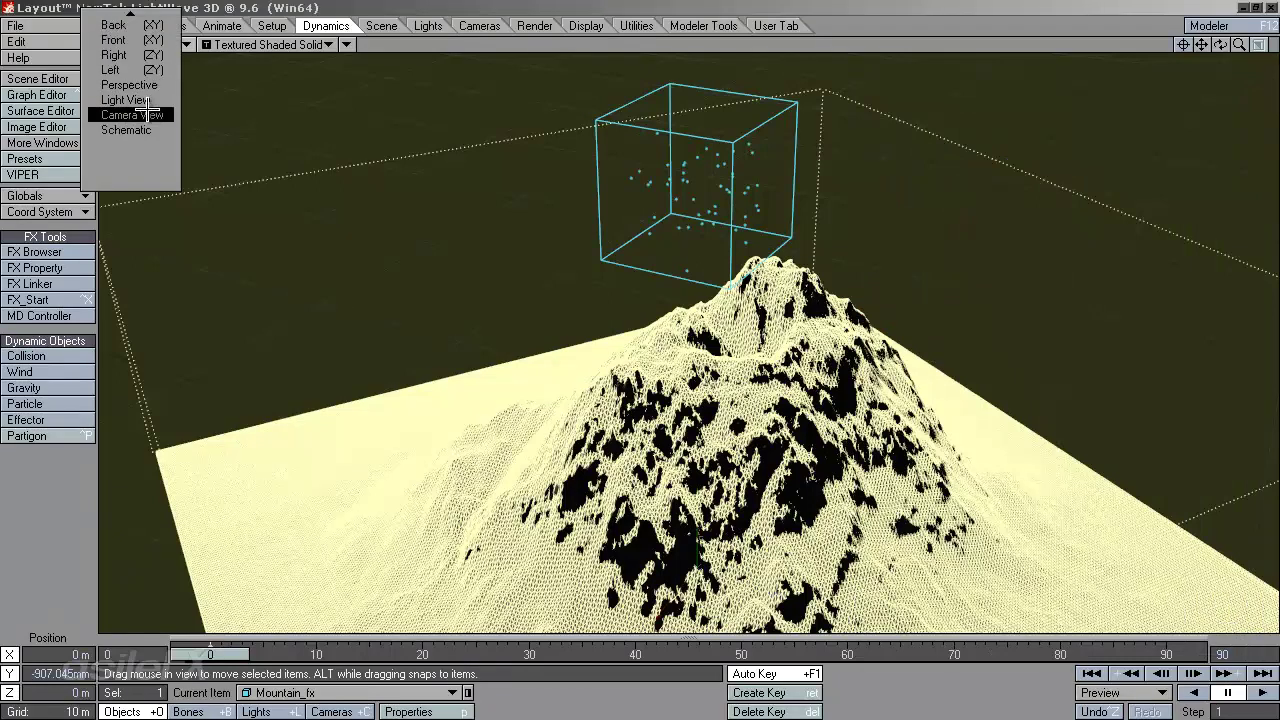
{"action": "left_click", "coordinate": [131, 114]}
Switch to Modeler to examine the polygon reduction tools available for Mountain_fx and return to Layout
{"action": "left_click", "coordinate": [1264, 28]}
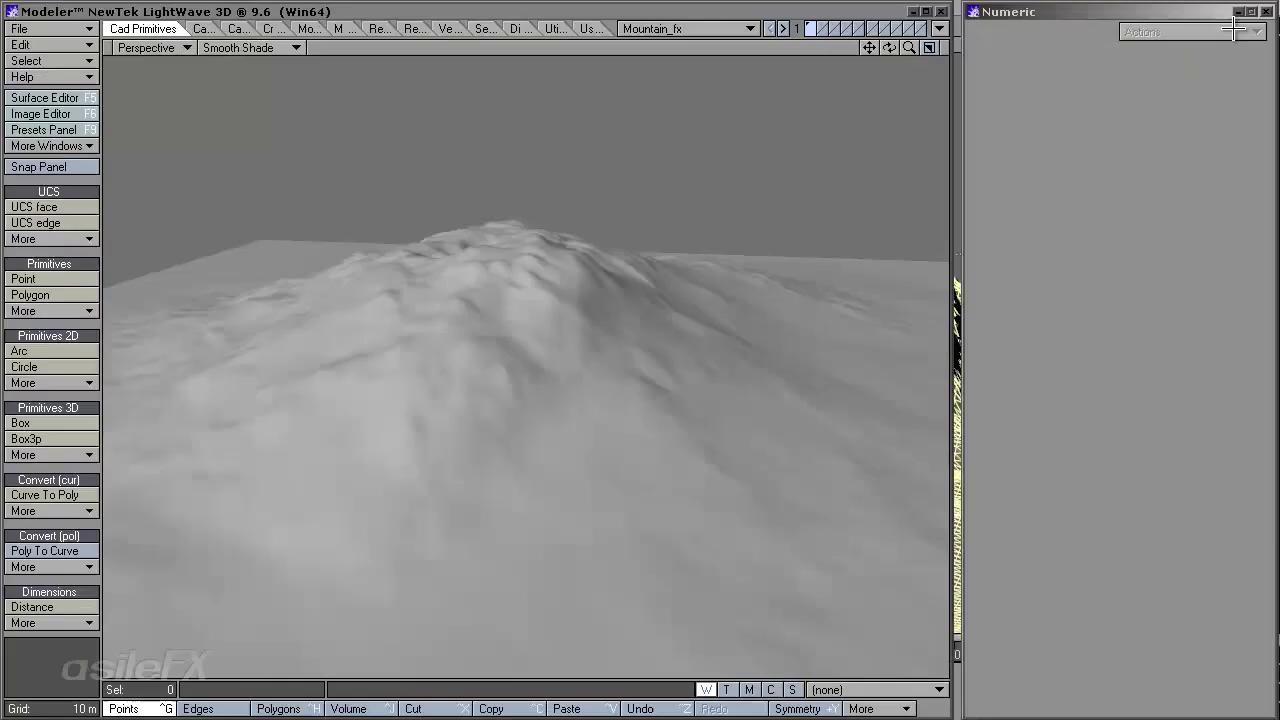
{"action": "left_click", "coordinate": [305, 28]}
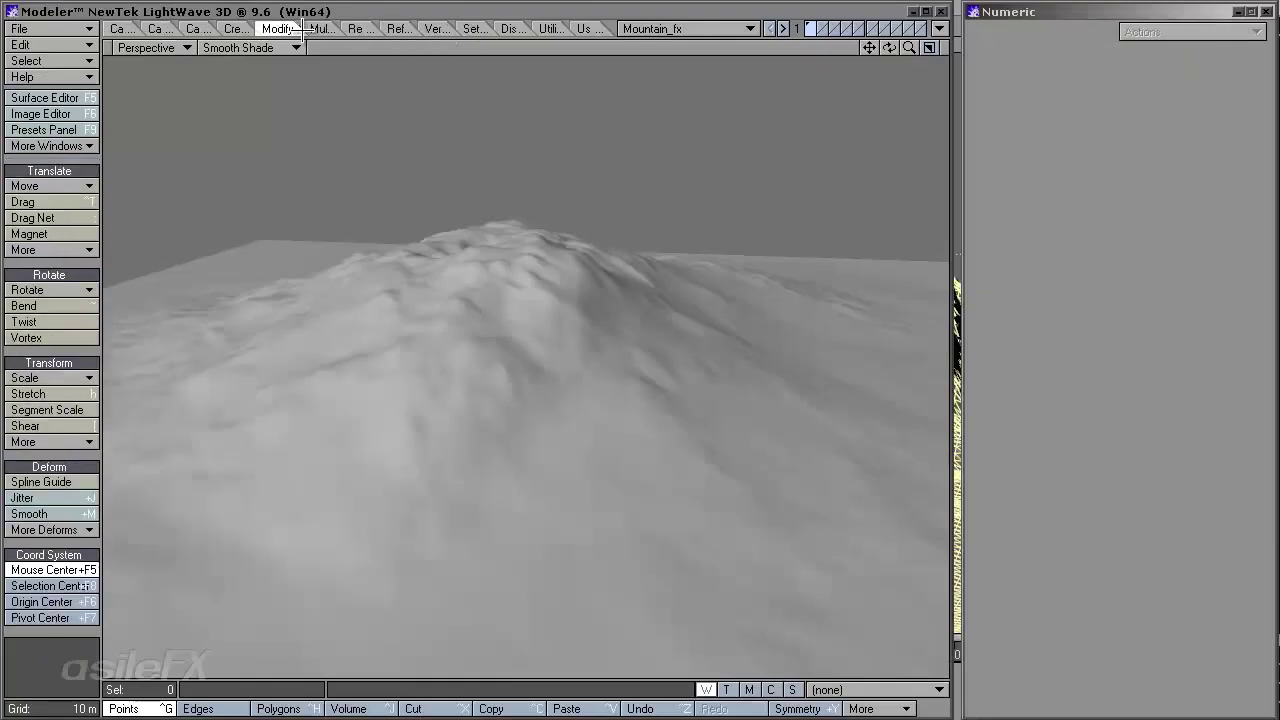
{"action": "left_click", "coordinate": [352, 28]}
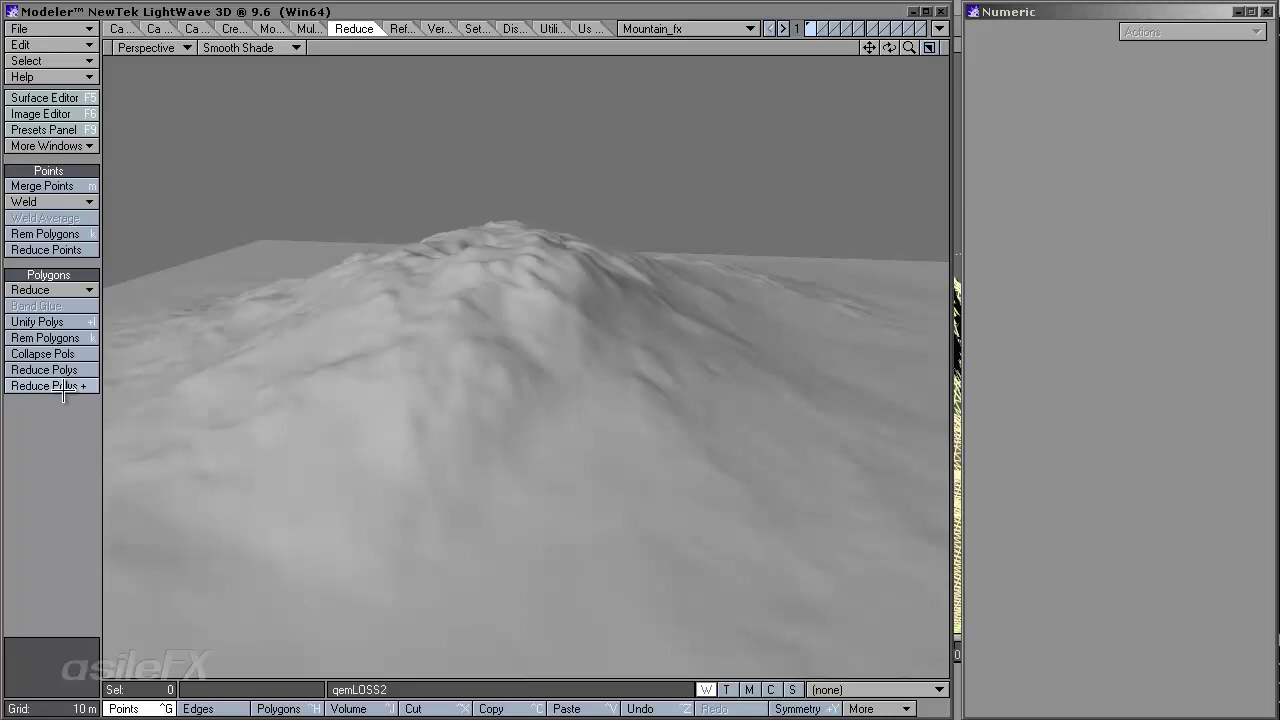
{"action": "left_click", "coordinate": [912, 11]}
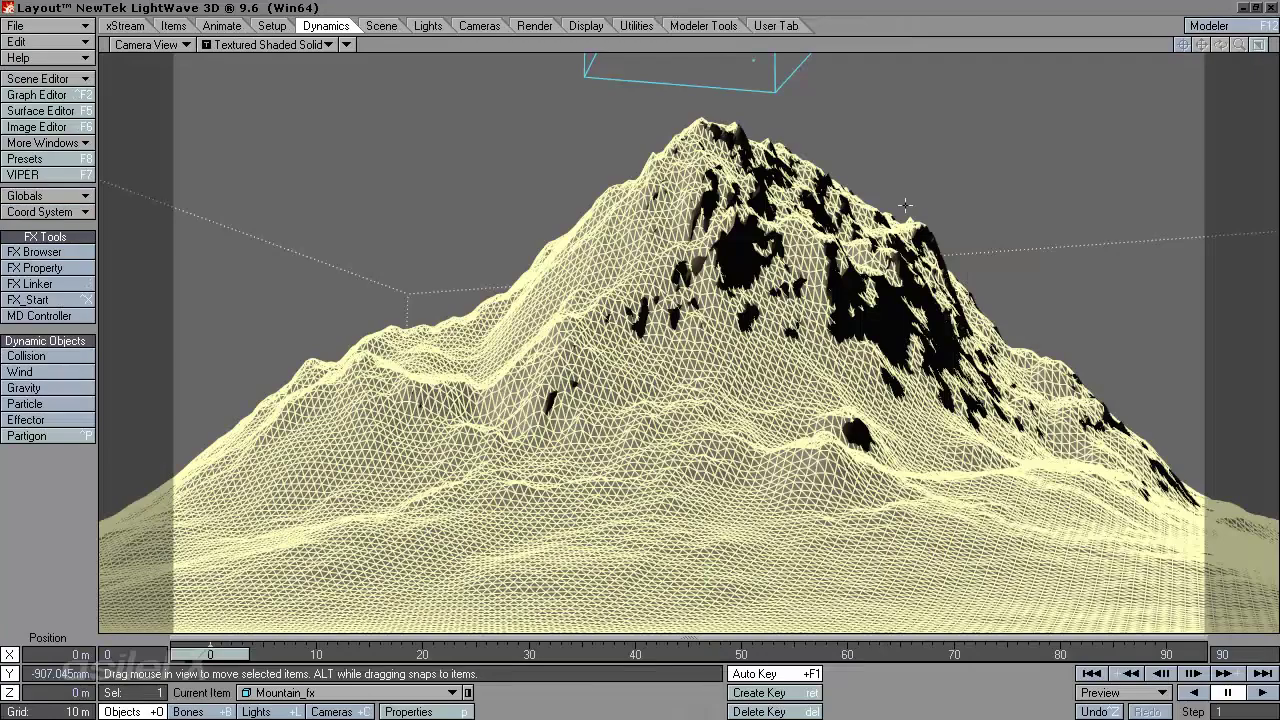
Review the Fix Polygons options for Mountain_fx in Modeler, dismiss them without applying and return to Layout
{"action": "key", "text": "F12"}
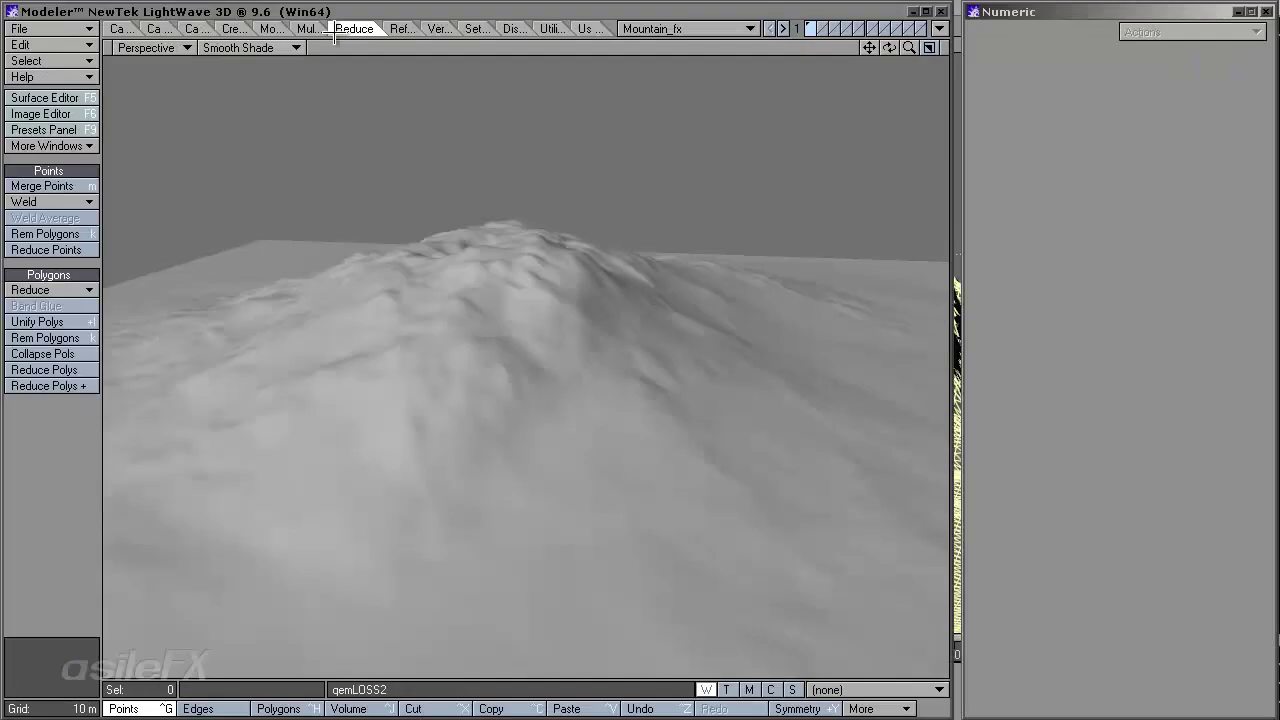
{"action": "left_click", "coordinate": [203, 30]}
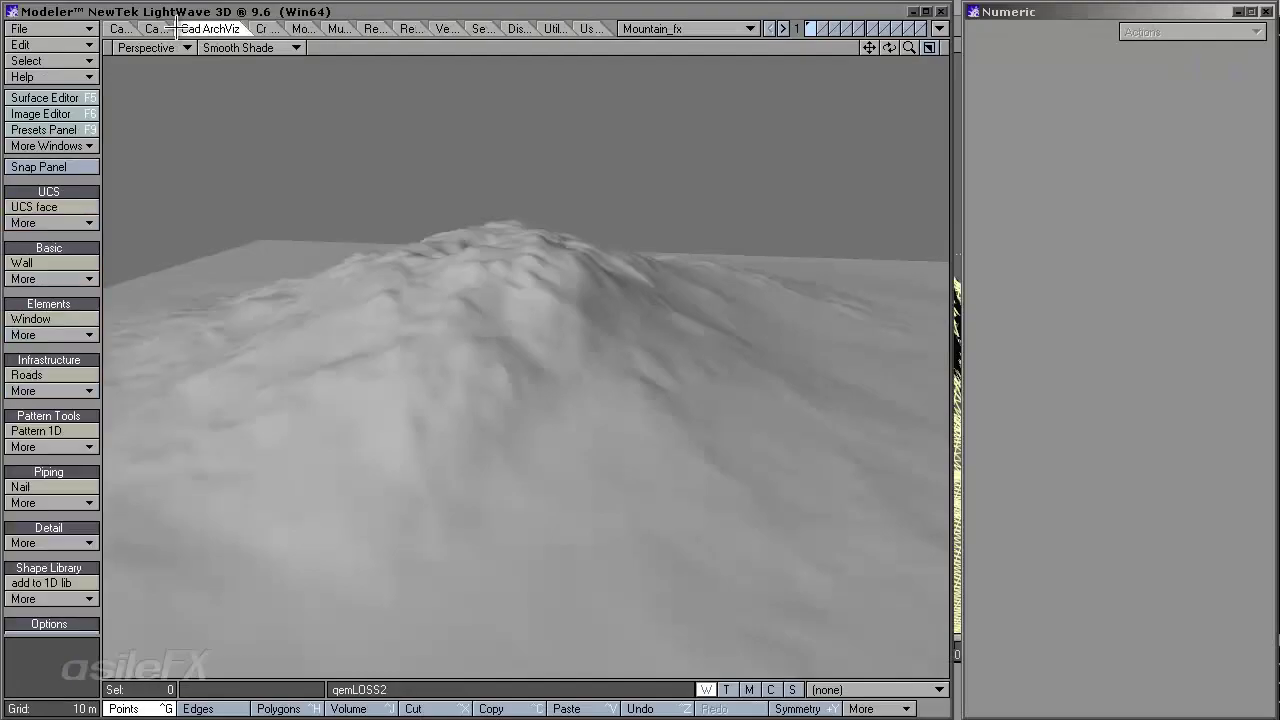
{"action": "left_click", "coordinate": [166, 28]}
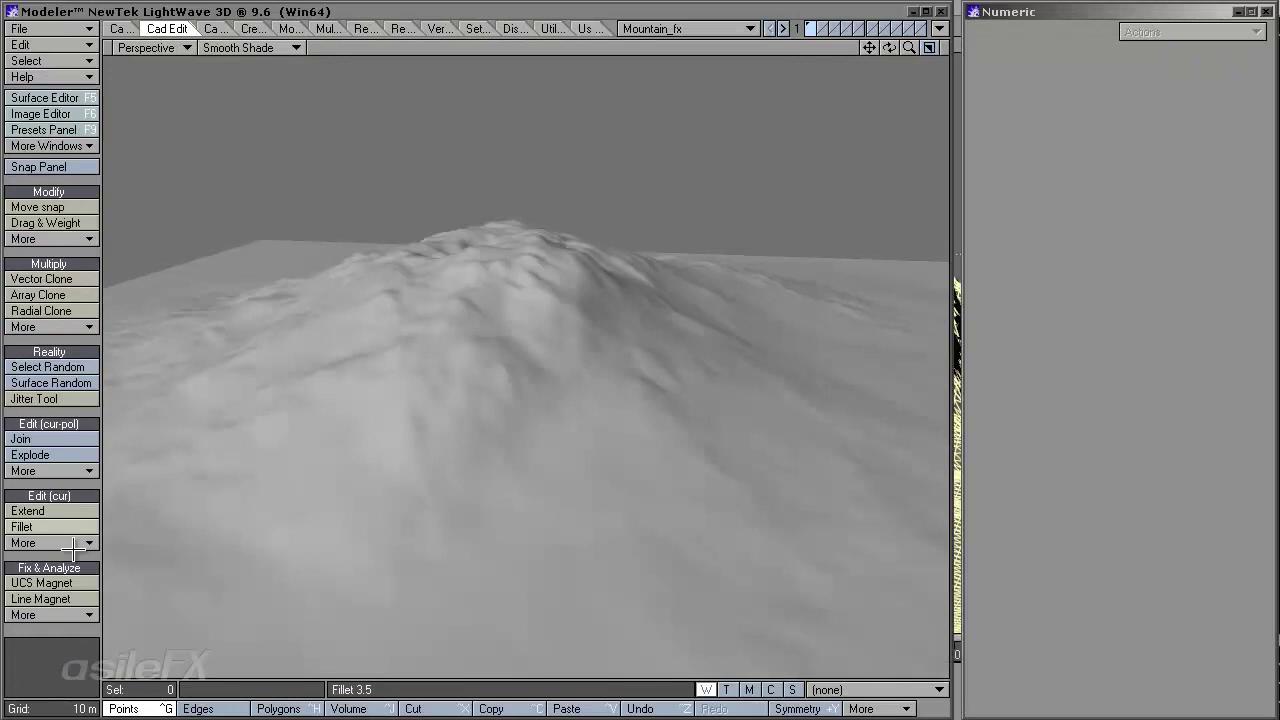
{"action": "left_click", "coordinate": [85, 615]}
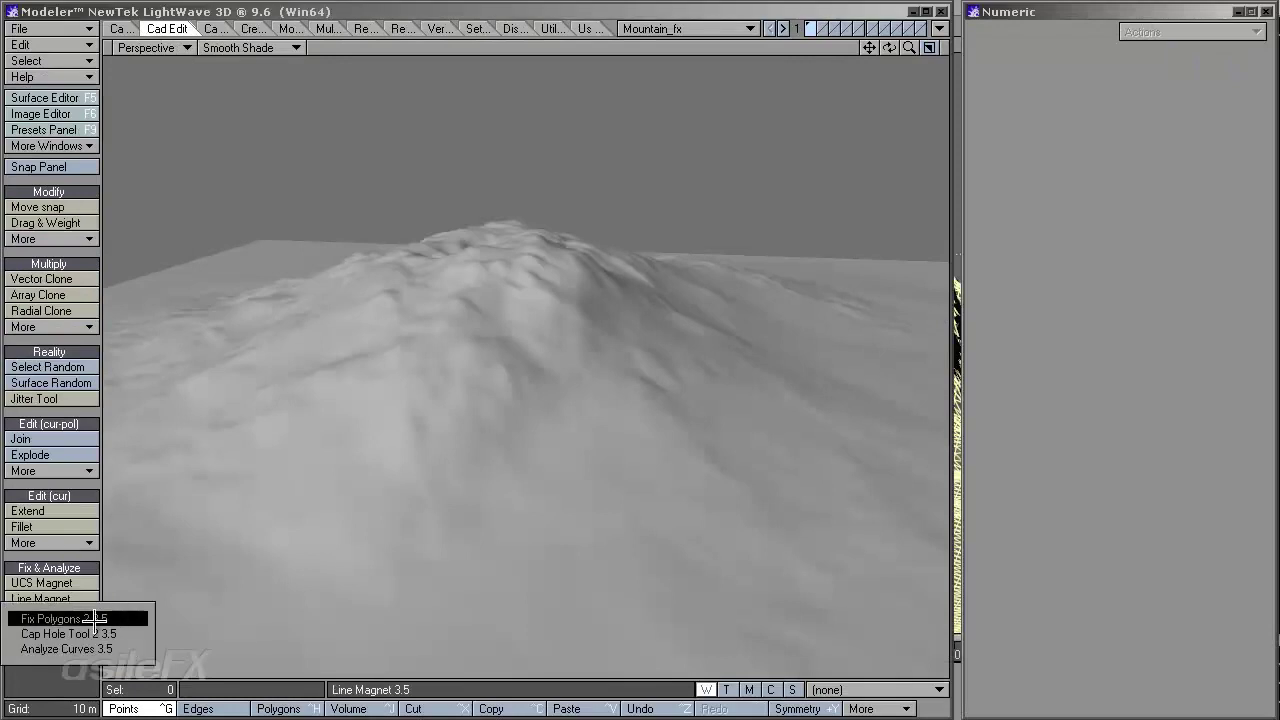
{"action": "left_click", "coordinate": [118, 618]}
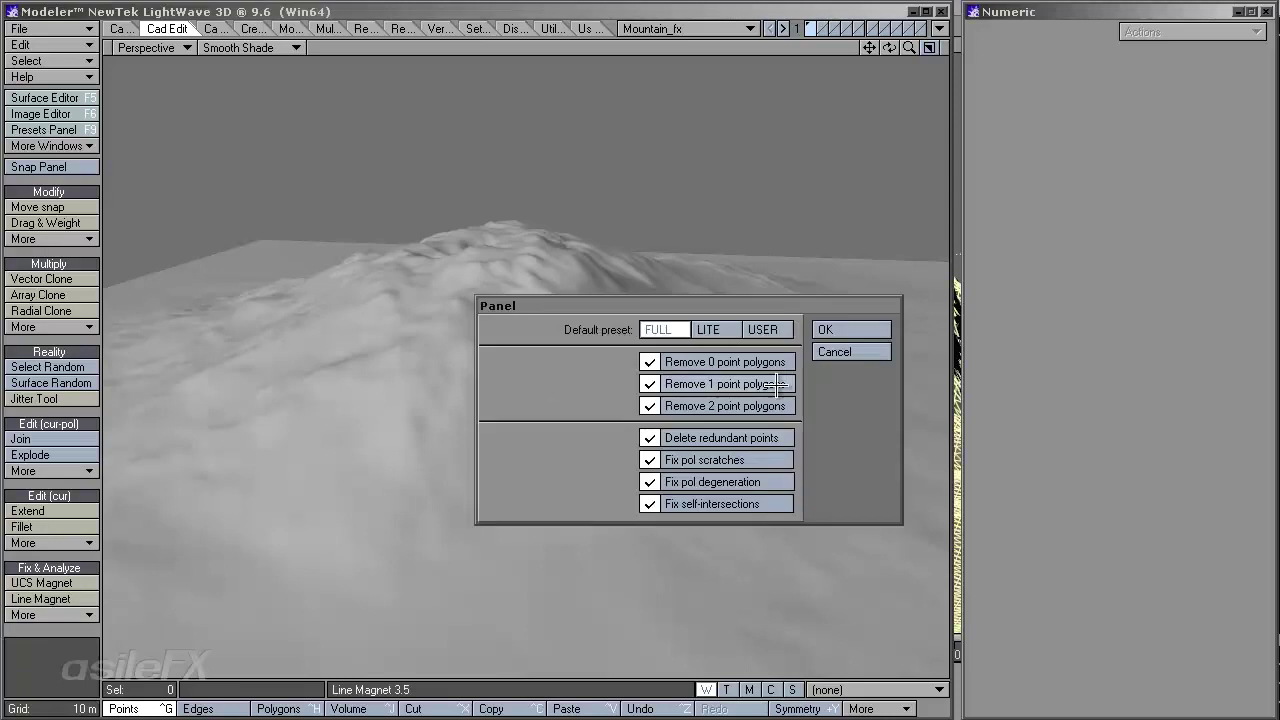
{"action": "left_click", "coordinate": [851, 352]}
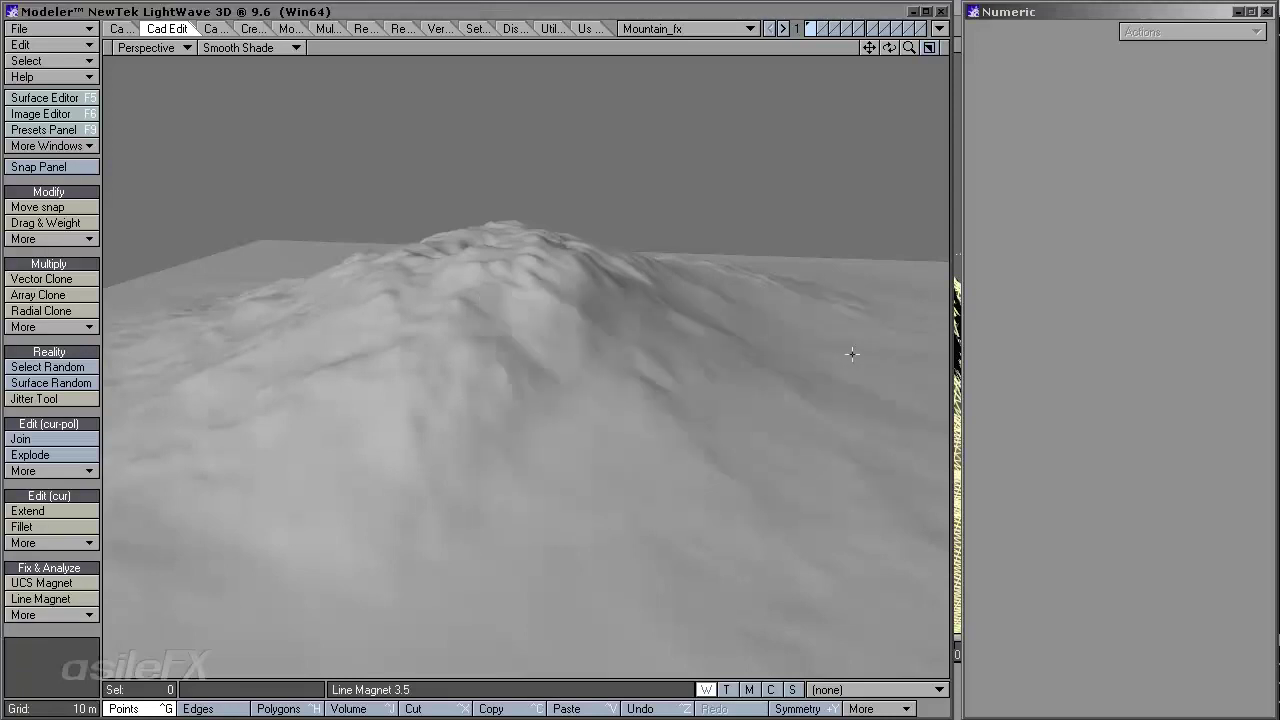
{"action": "left_click", "coordinate": [916, 11]}
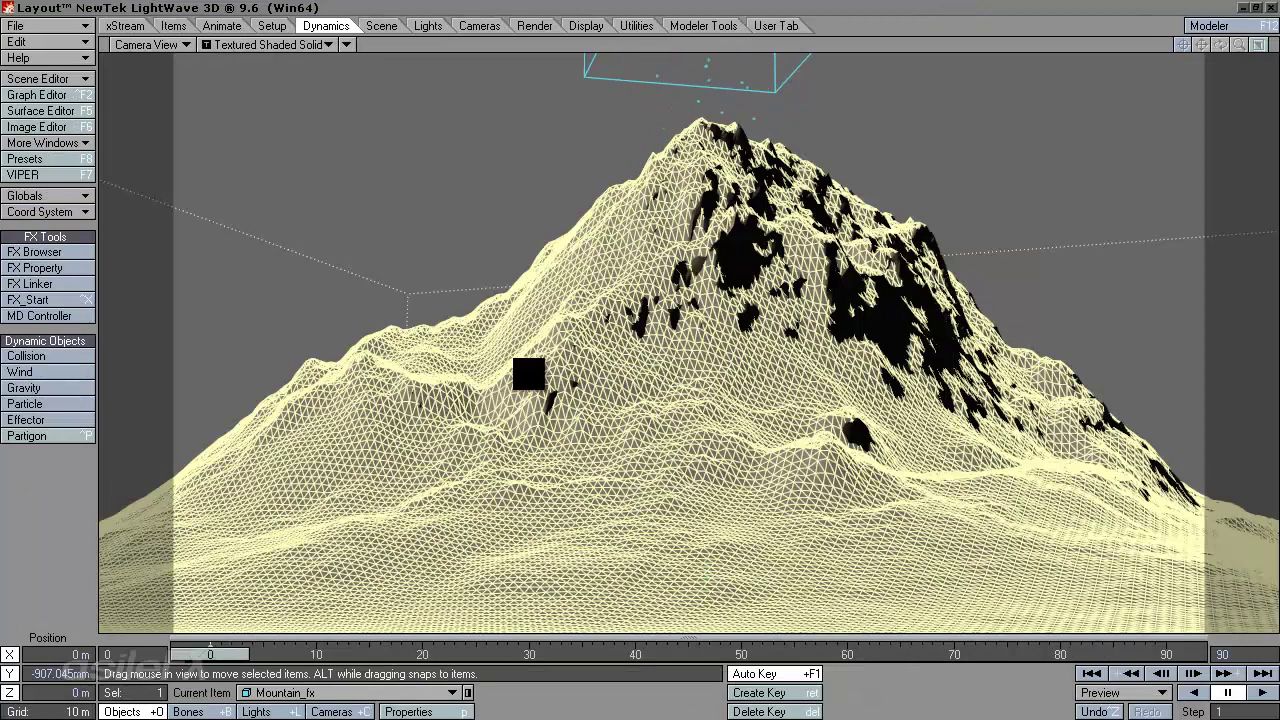
In Perspective view, move the emitter over the mountain to about X 4.74 m and Z 1.99 m
{"action": "left_click", "coordinate": [187, 43]}
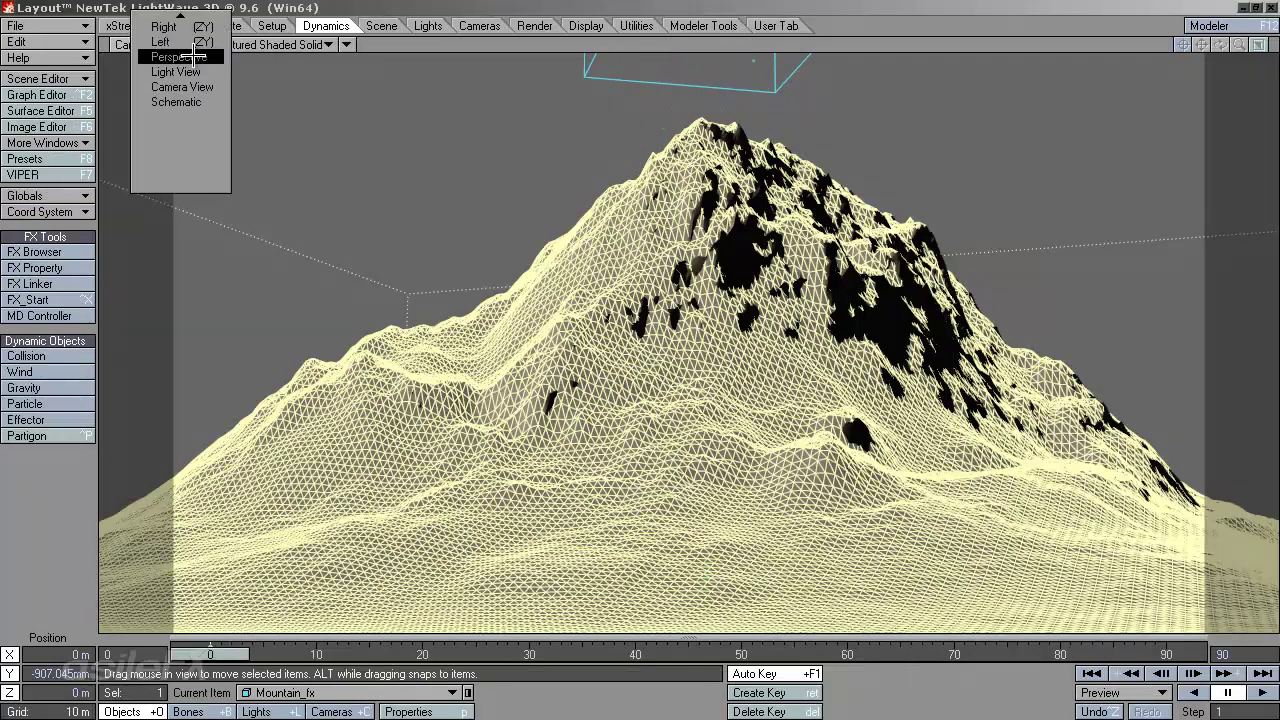
{"action": "left_click", "coordinate": [191, 57]}
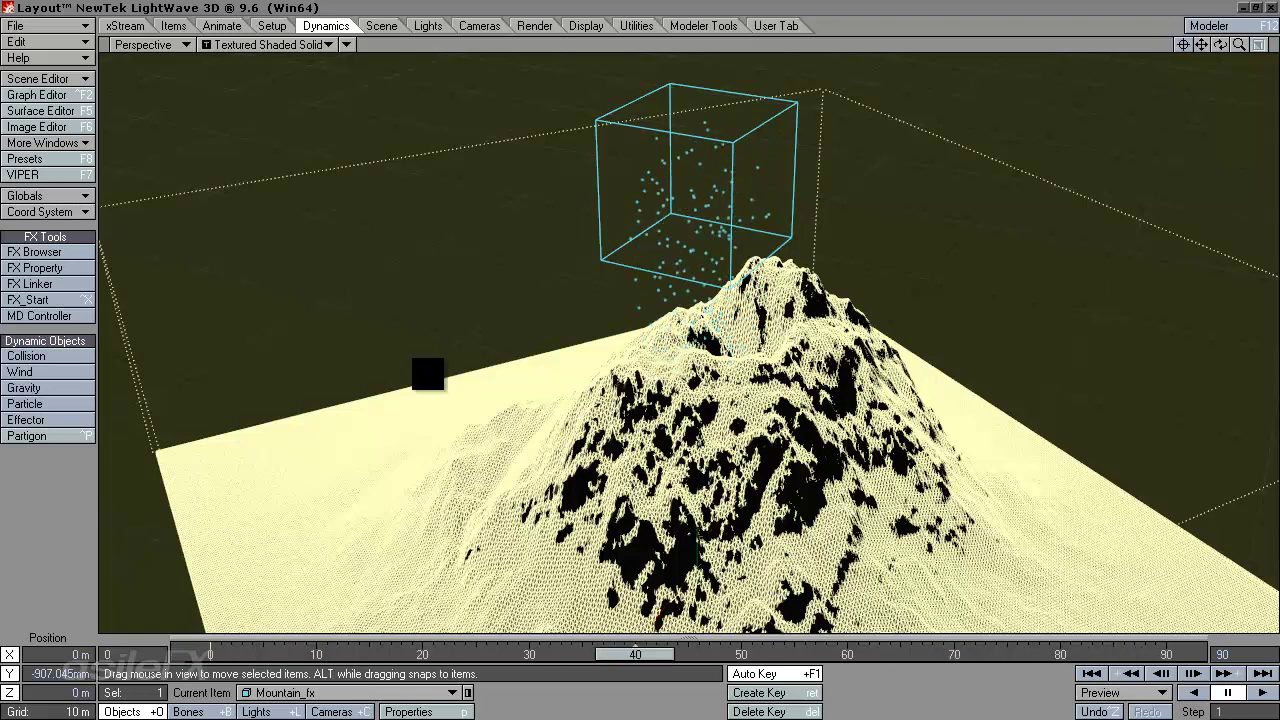
{"action": "left_click_drag", "start_coordinate": [1239, 45], "coordinate": [1238, 46]}
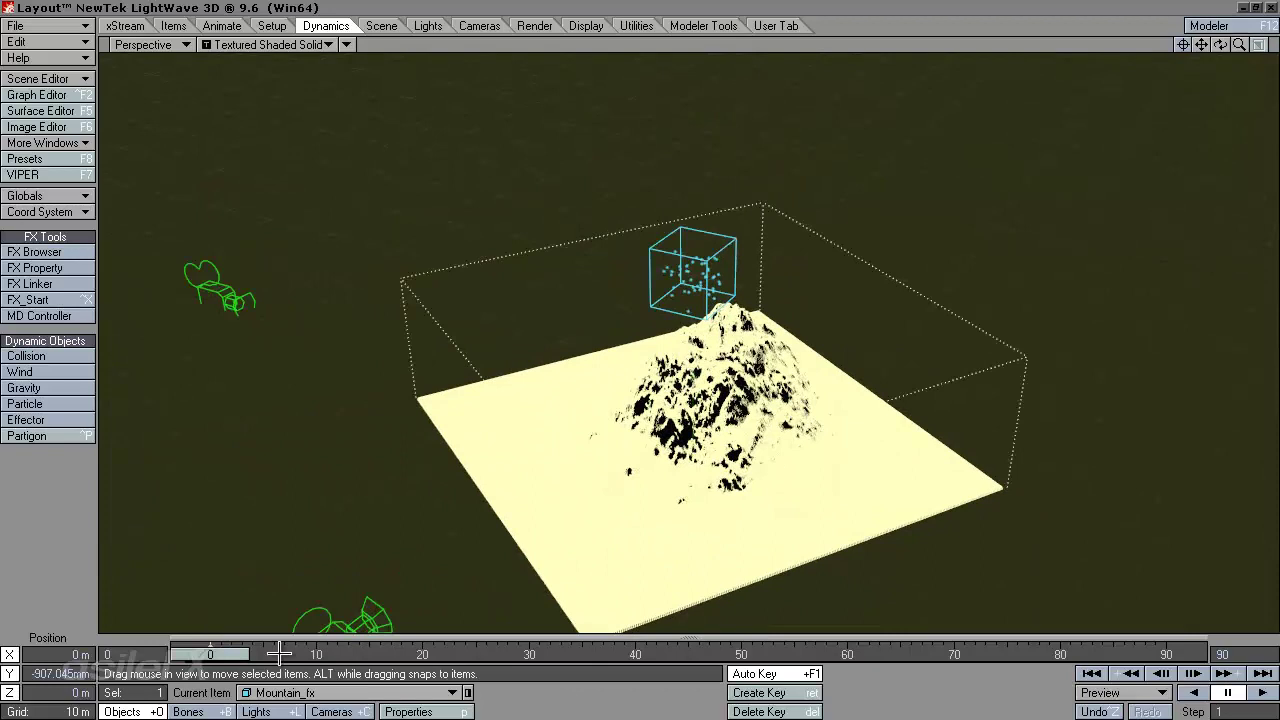
{"action": "left_click", "coordinate": [338, 711]}
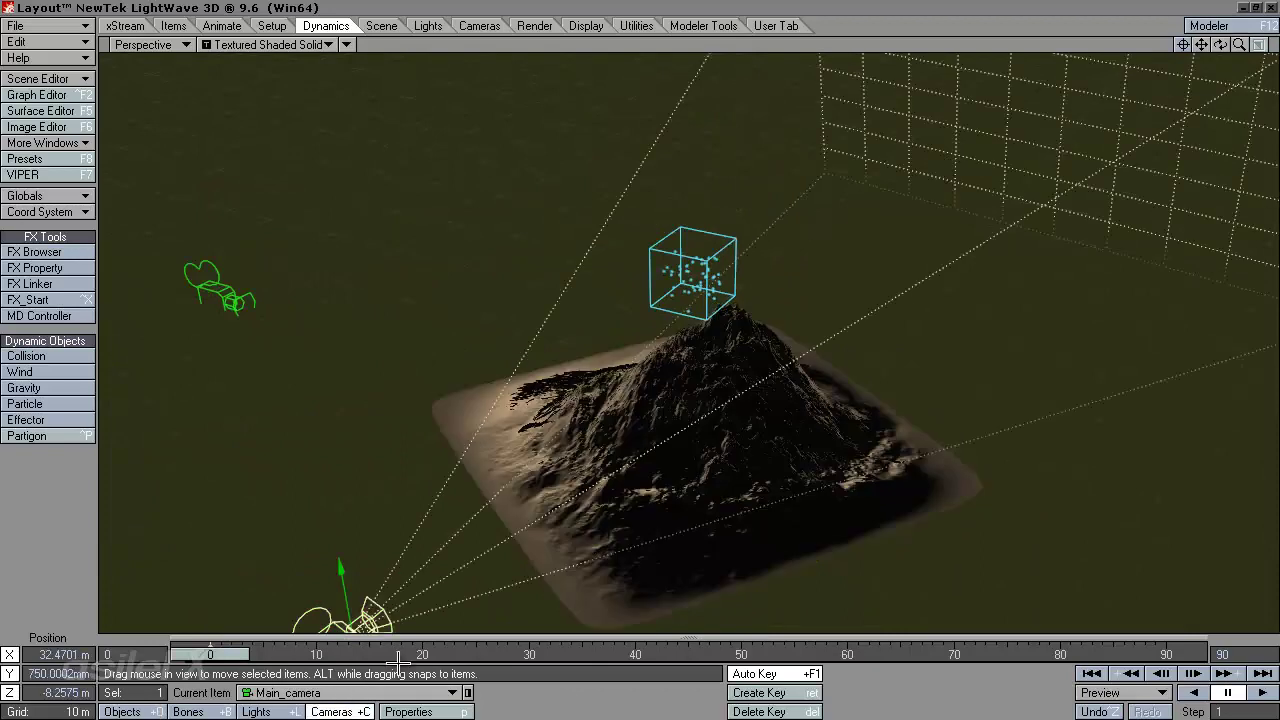
{"action": "left_click", "coordinate": [669, 268]}
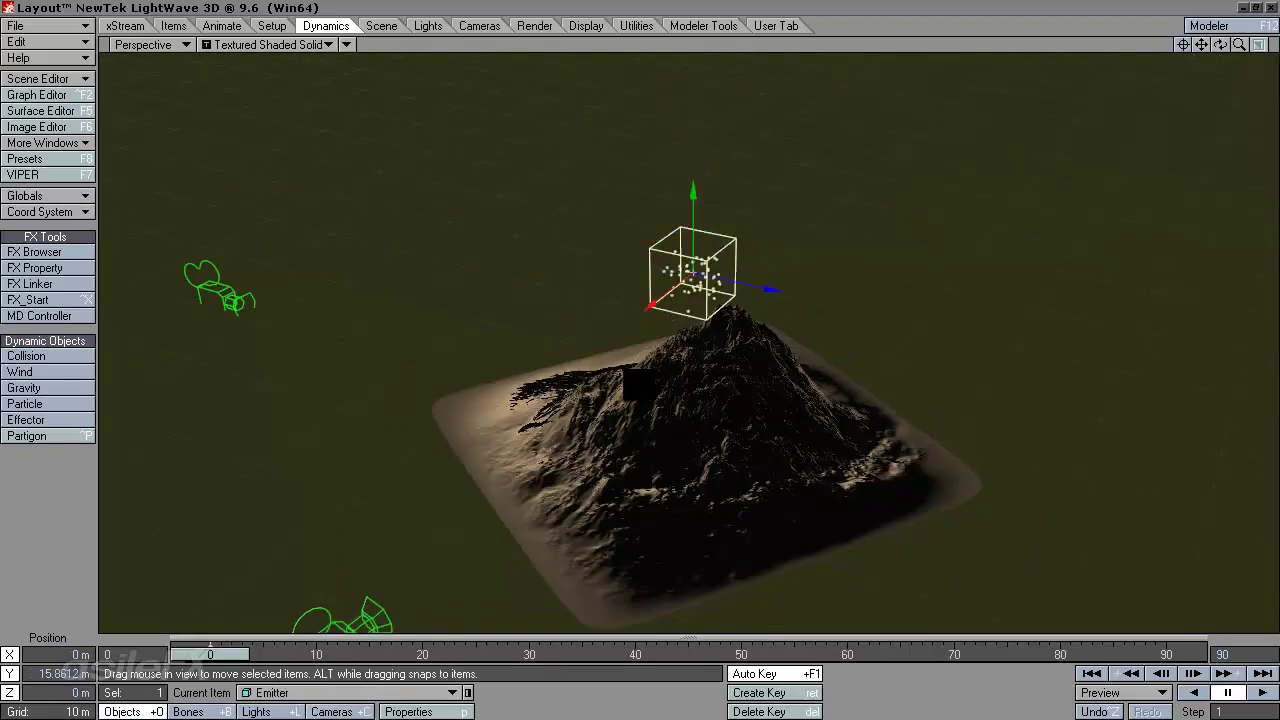
{"action": "left_click_drag", "start_coordinate": [684, 282], "coordinate": [640, 352]}
{"action": "mouse_move", "coordinate": [216, 652]}
{"action": "left_mouse_down"}
{"action": "mouse_move", "coordinate": [1172, 652]}
{"action": "mouse_move", "coordinate": [210, 652]}
{"action": "left_mouse_up"}
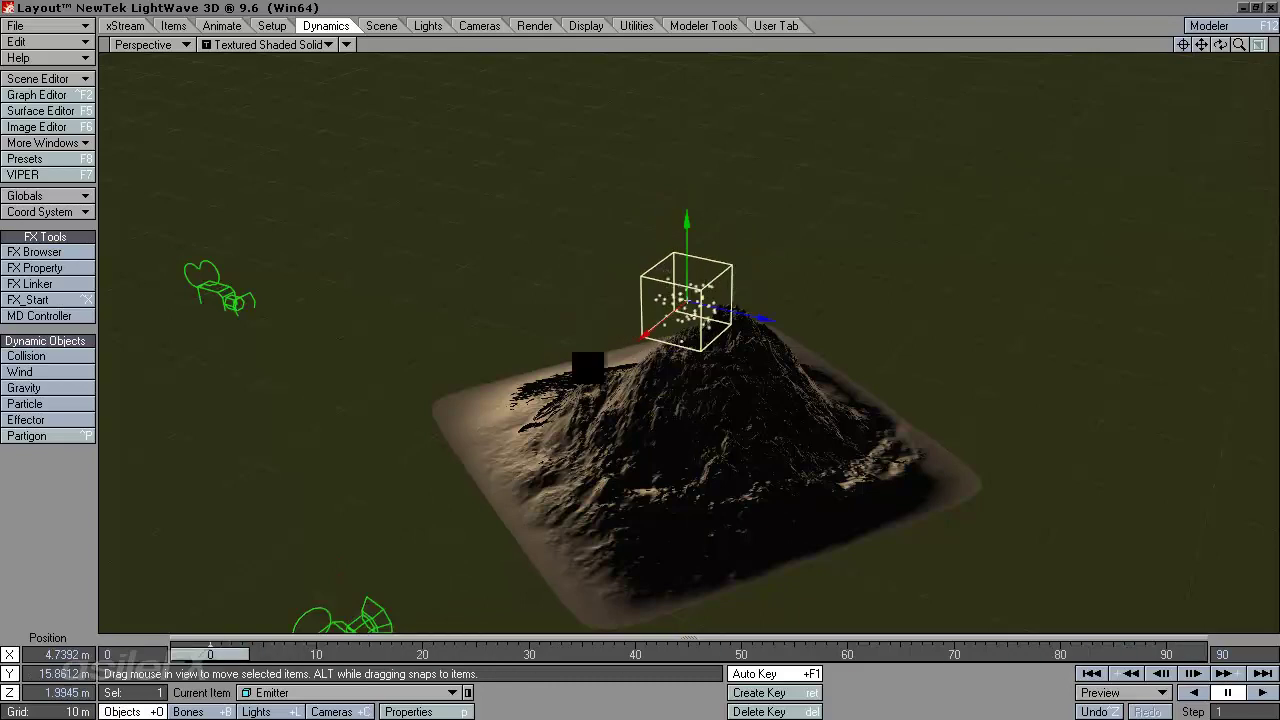
In Camera View, set the FX Emitter's Start Frame to -60 and scrub through the particle fall
{"action": "left_click", "coordinate": [160, 44]}
{"action": "left_click", "coordinate": [168, 74]}
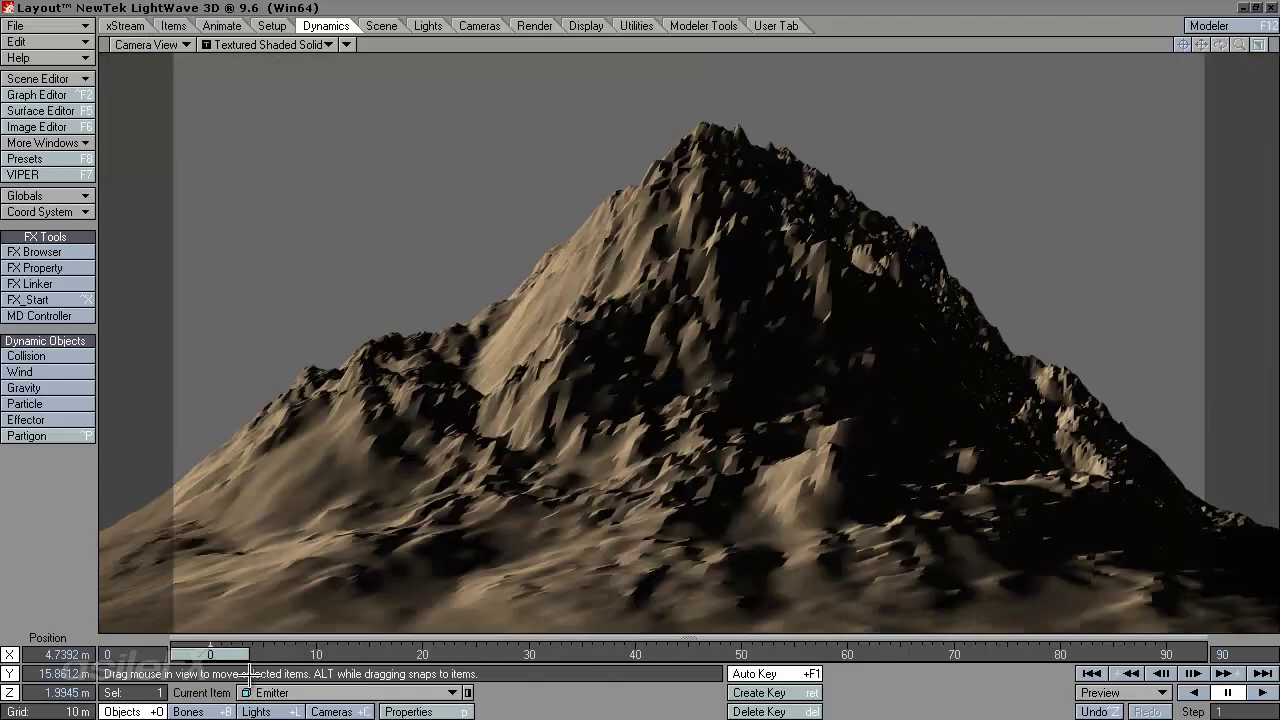
{"action": "mouse_move", "coordinate": [212, 652]}
{"action": "left_mouse_down"}
{"action": "mouse_move", "coordinate": [1179, 652]}
{"action": "mouse_move", "coordinate": [210, 652]}
{"action": "left_mouse_up"}
{"action": "key", "text": "p"}
{"action": "left_click", "coordinate": [975, 256]}
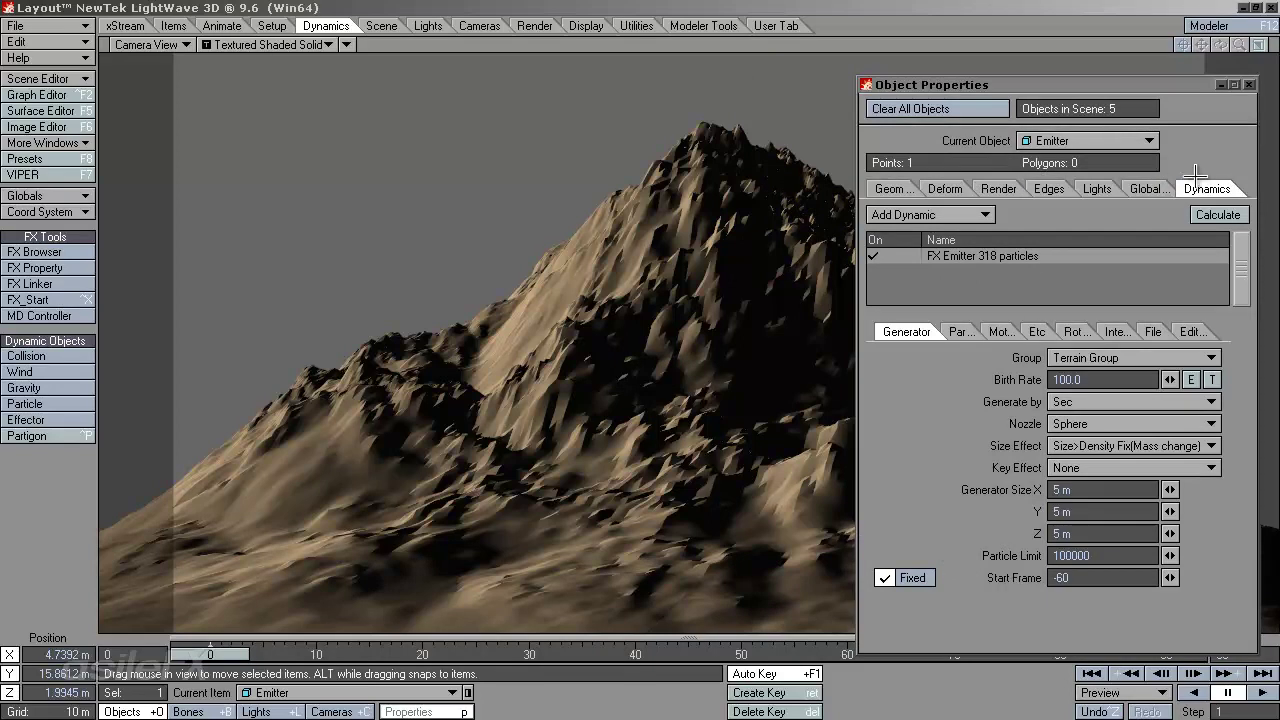
{"action": "left_click", "coordinate": [1249, 84]}
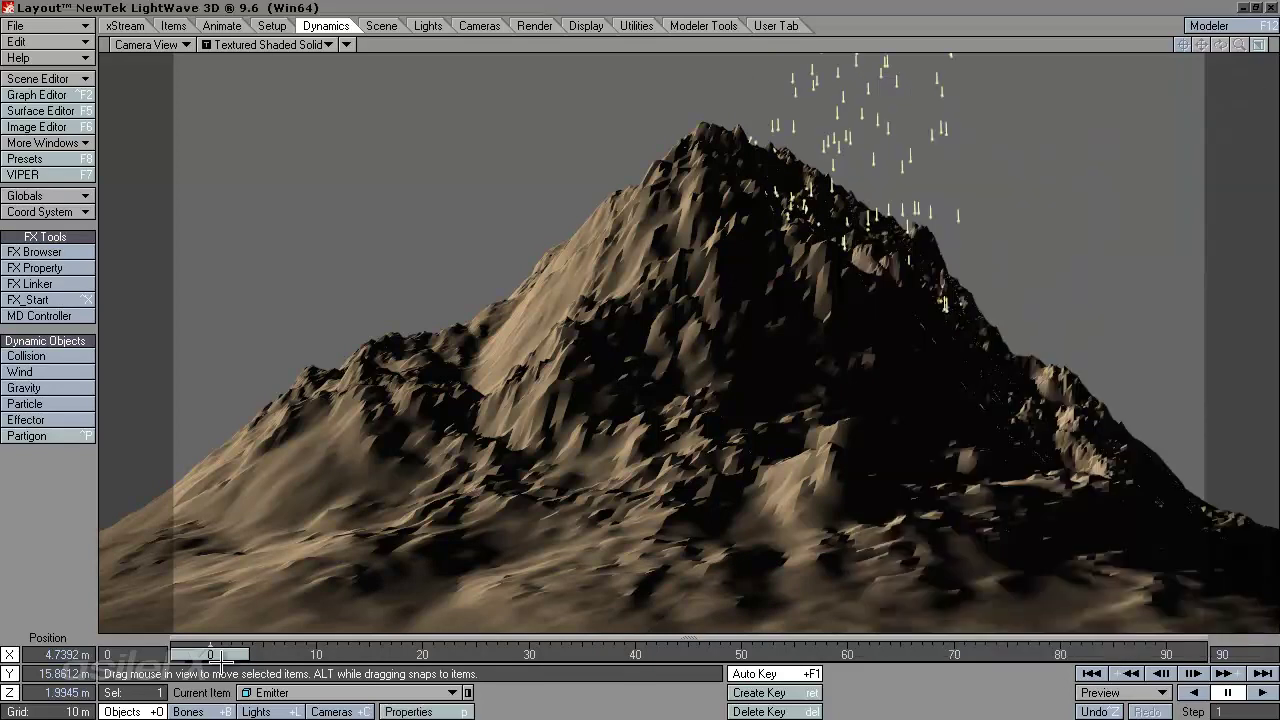
{"action": "left_click_drag", "start_coordinate": [190, 654], "coordinate": [869, 654]}
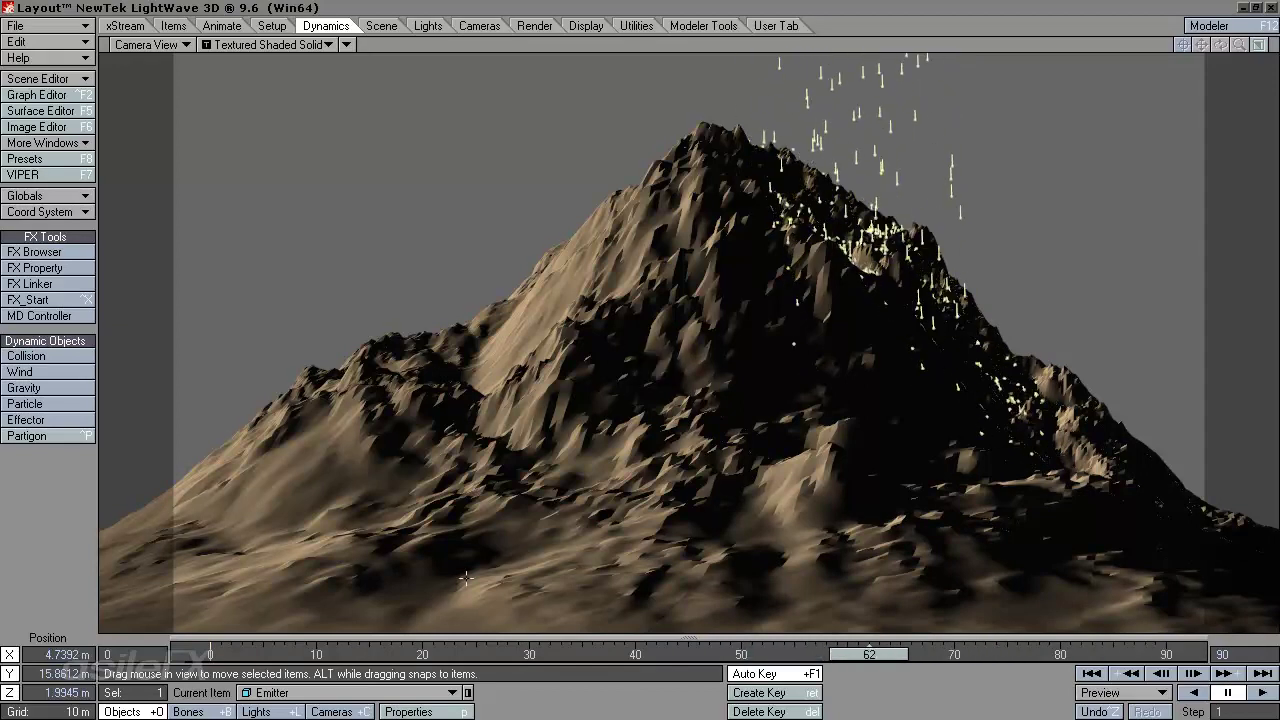
{"action": "left_click", "coordinate": [1091, 673]}
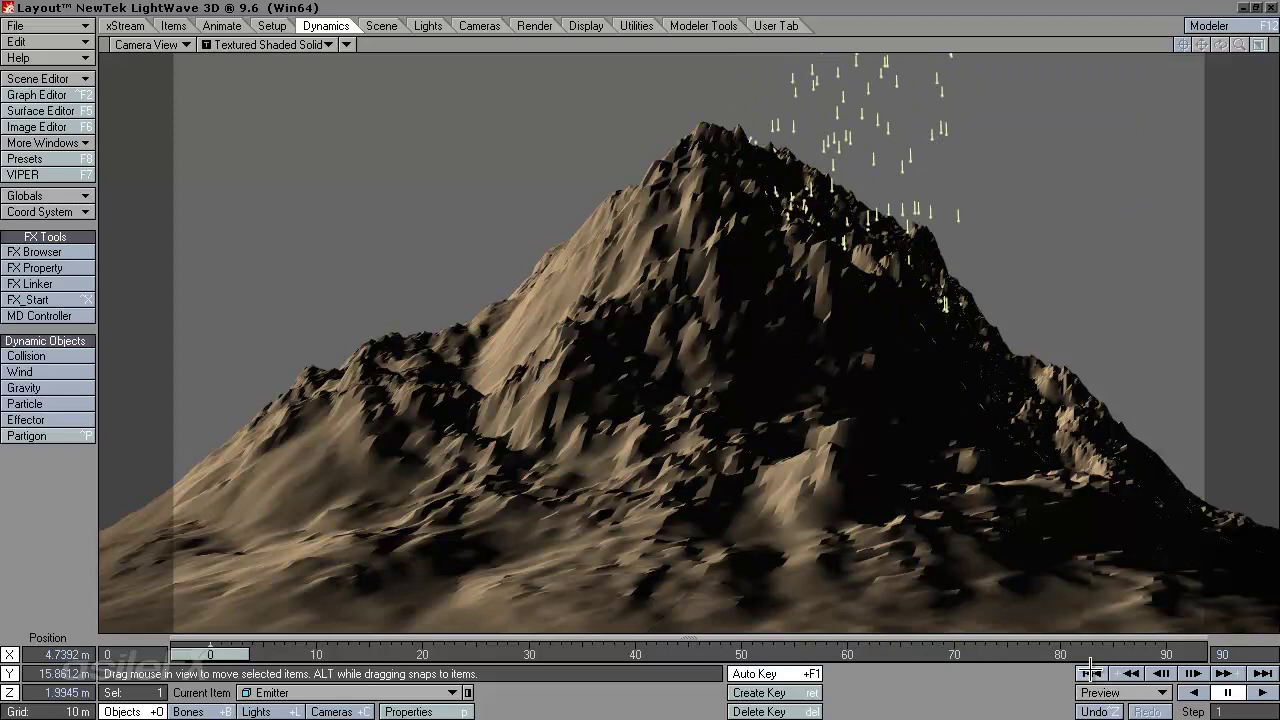
Calculate the emitter's dynamics and minimize its object properties
{"action": "key", "text": "p"}
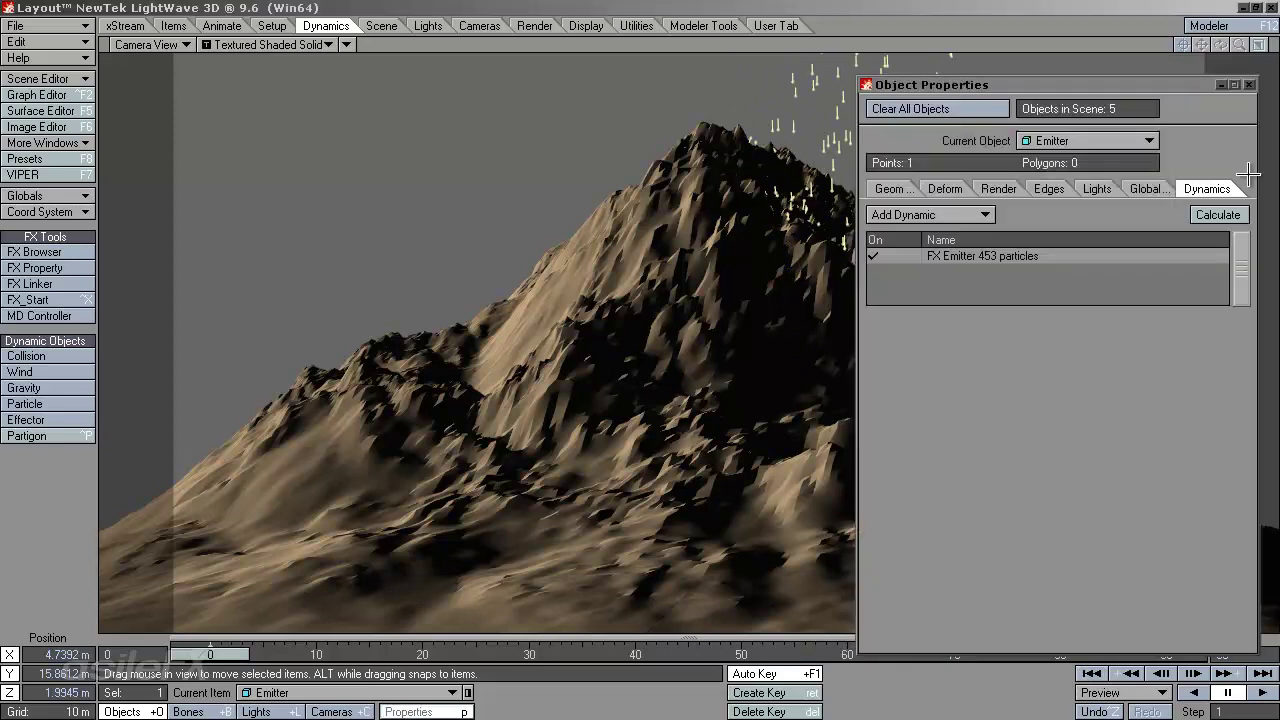
{"action": "left_click", "coordinate": [1214, 211]}
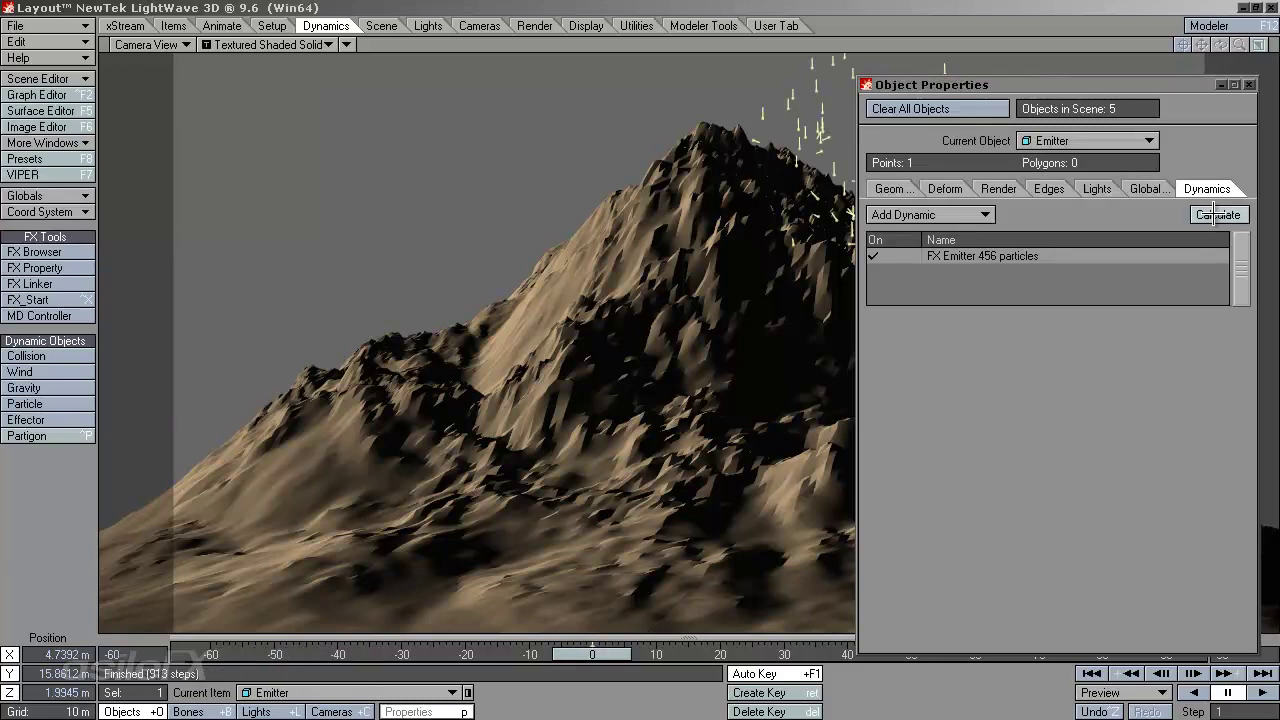
{"action": "left_click", "coordinate": [1220, 84]}
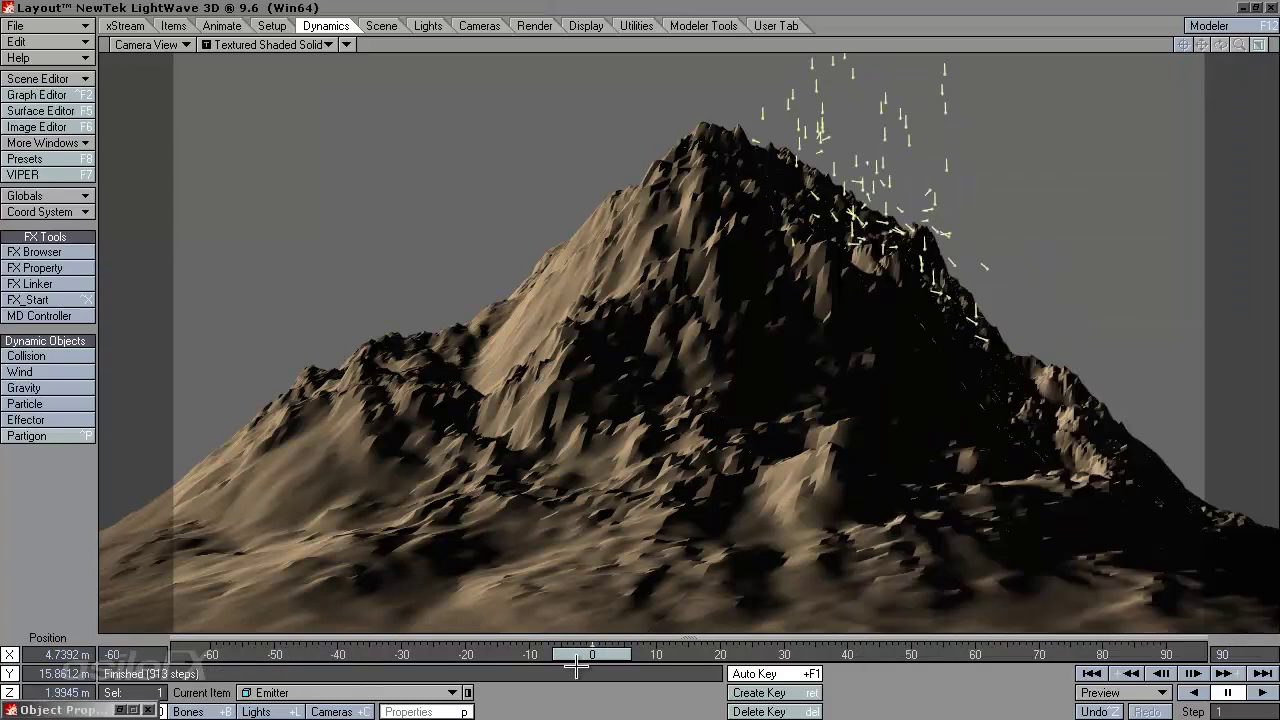
Play and scrub the calculated simulation to examine how the particles collide with the mountain, pausing at frame 74
{"action": "mouse_move", "coordinate": [593, 655]}
{"action": "left_mouse_down"}
{"action": "mouse_move", "coordinate": [956, 655]}
{"action": "mouse_move", "coordinate": [600, 655]}
{"action": "left_mouse_up"}
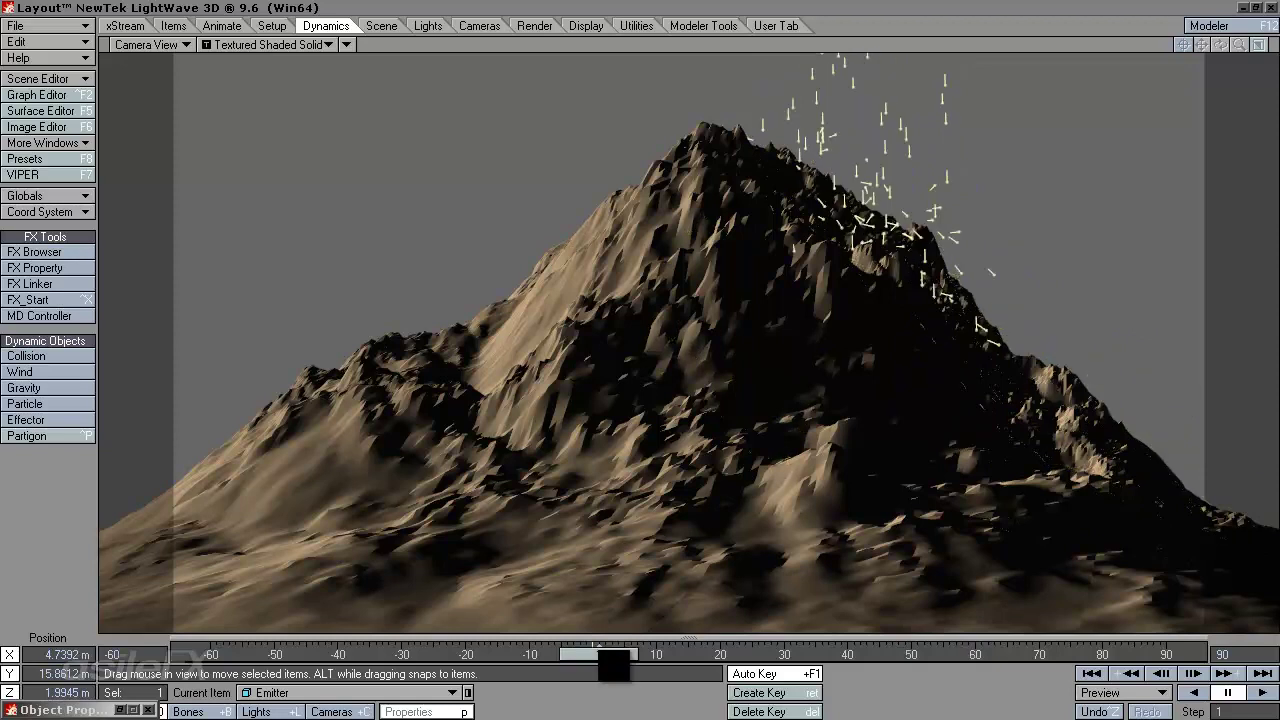
{"action": "left_click", "coordinate": [1258, 692]}
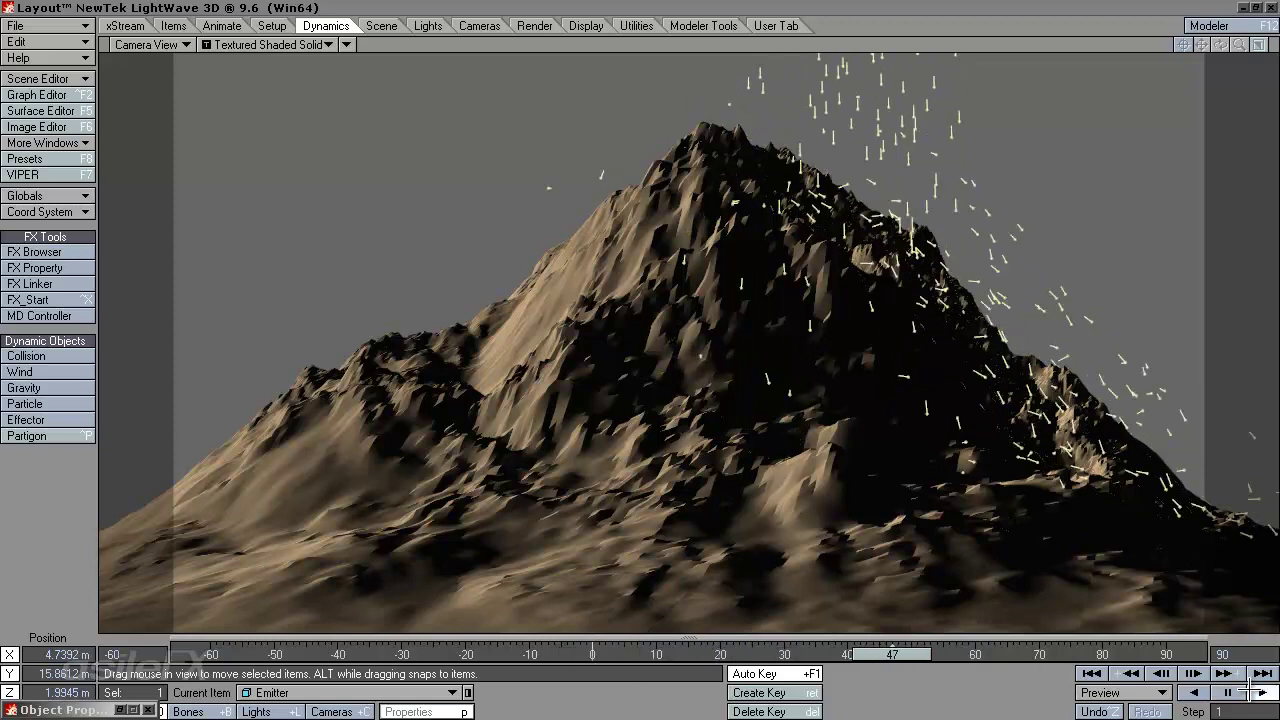
{"action": "left_click", "coordinate": [1228, 692]}
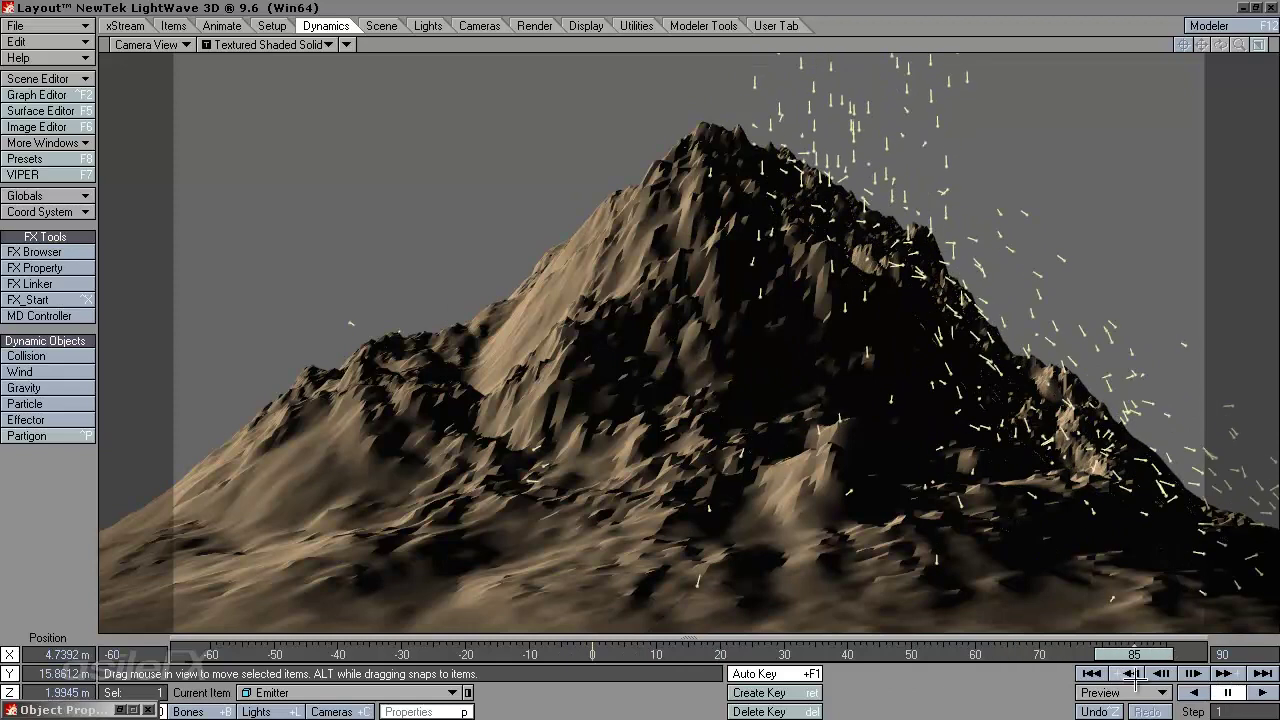
{"action": "left_click_drag", "start_coordinate": [1130, 655], "coordinate": [988, 655]}
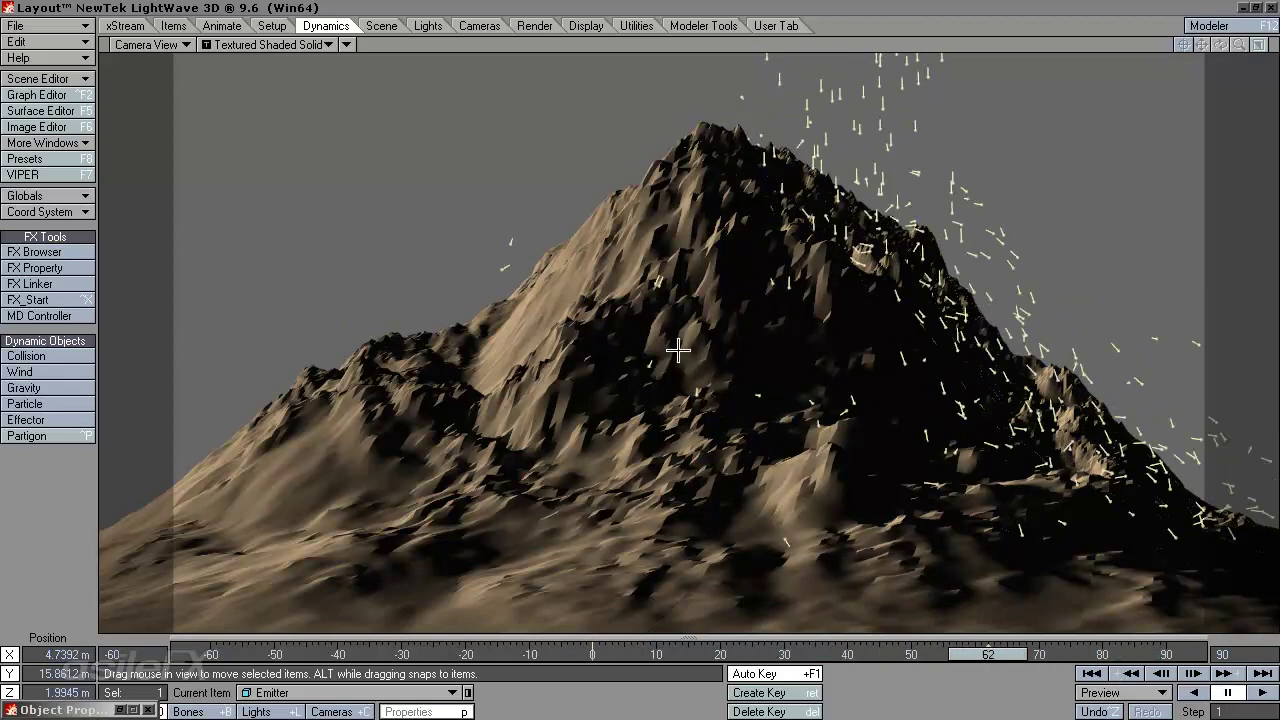
{"action": "left_click", "coordinate": [1130, 673]}
{"action": "left_click", "coordinate": [1258, 691]}
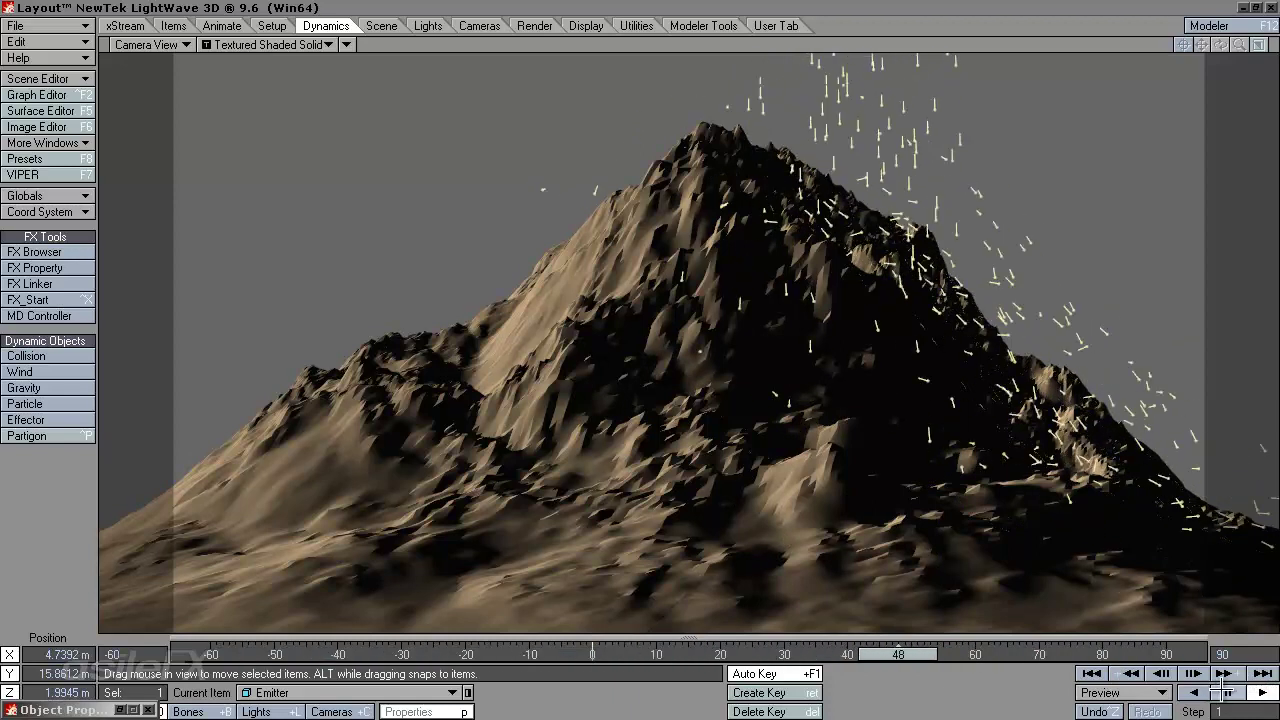
{"action": "left_click", "coordinate": [1228, 692]}
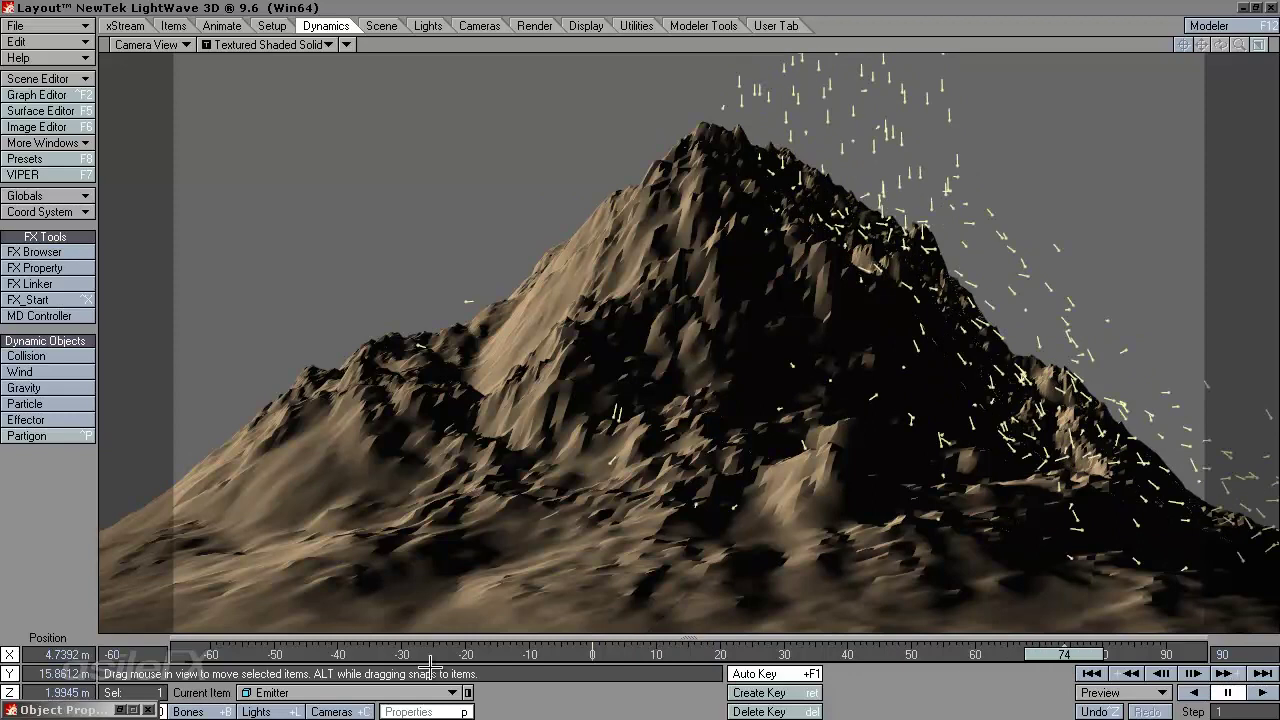
Make Mountain_fx the current item and switch to Modeler
{"action": "left_click", "coordinate": [327, 690]}
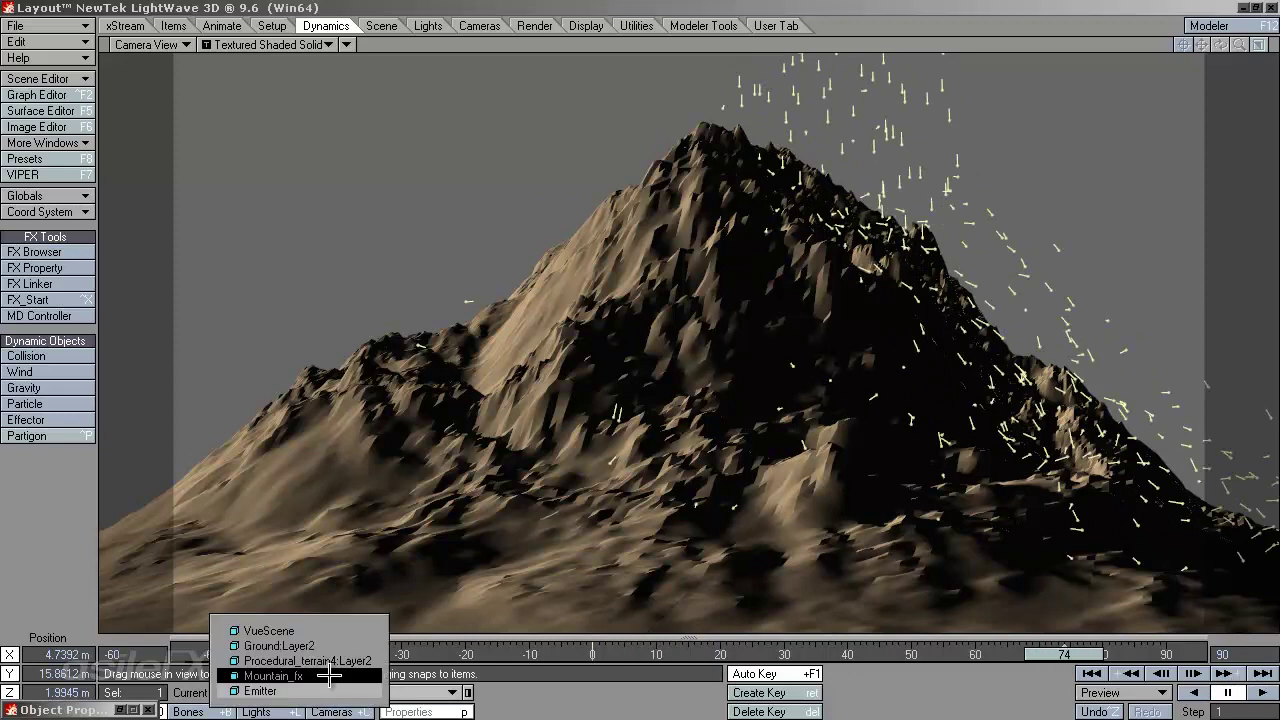
{"action": "left_click", "coordinate": [329, 676]}
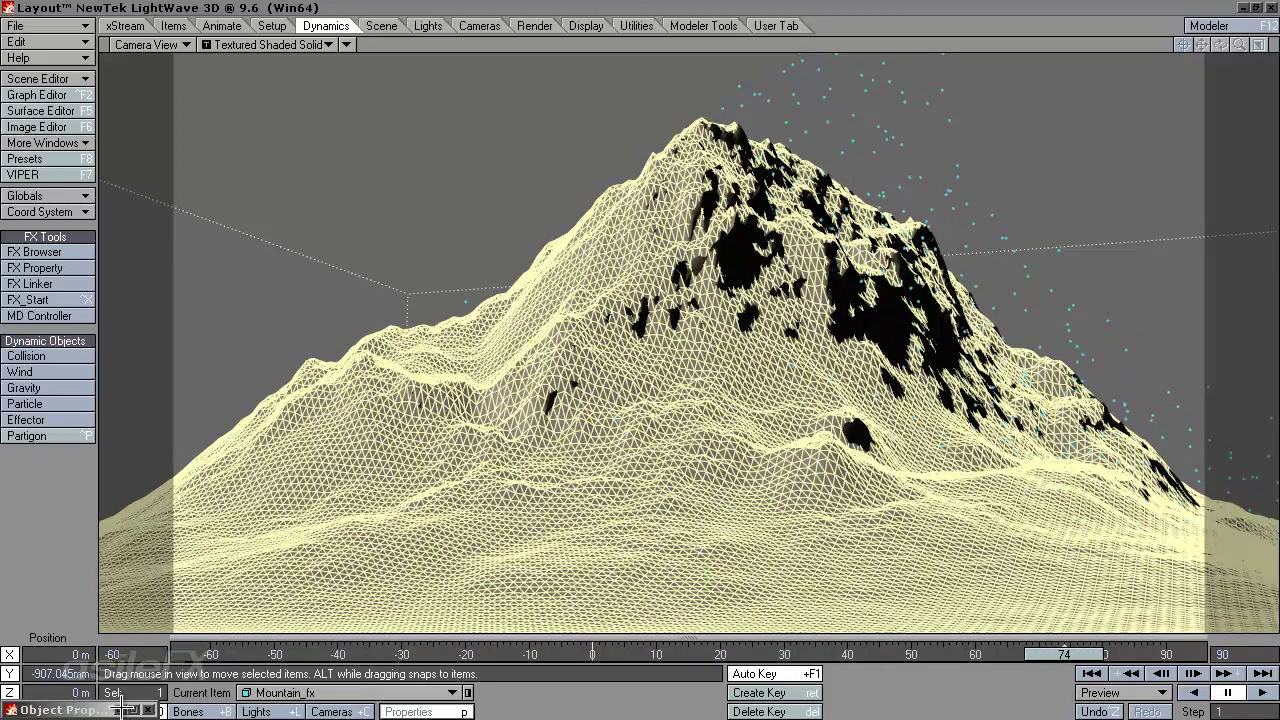
{"action": "key", "text": "F12"}
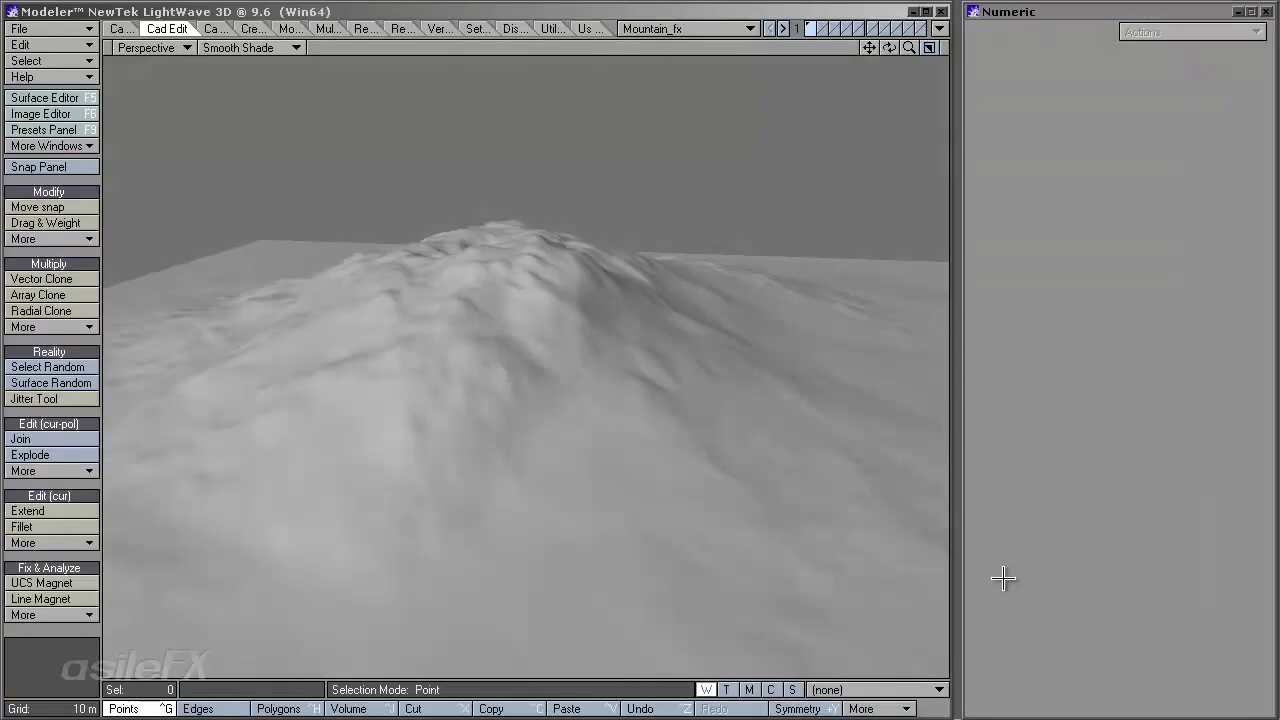